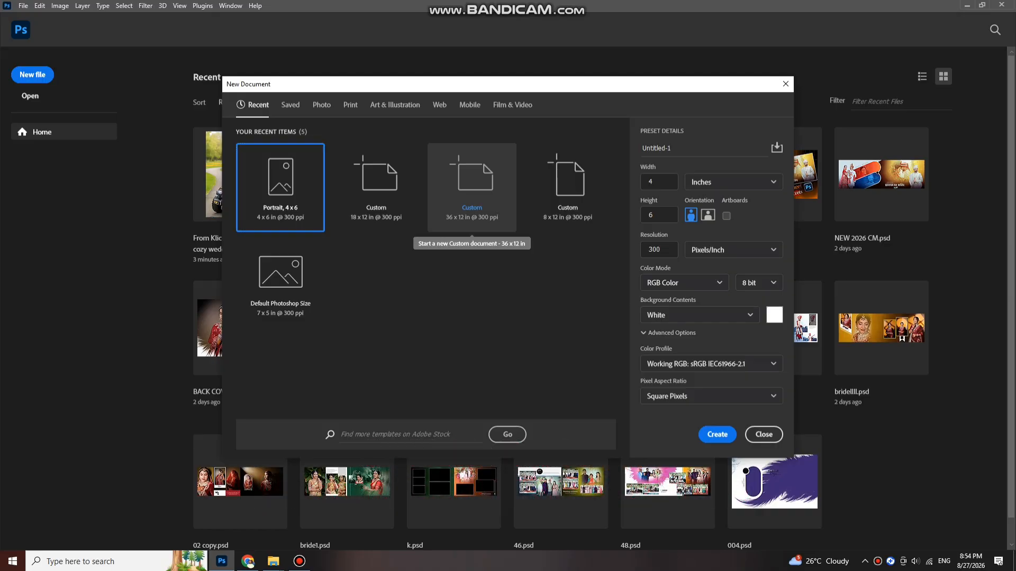
- Create a 36 x 12 in document at 300 ppi and place a vertical guide at the middle of its width
click(472, 190)
key(Return)
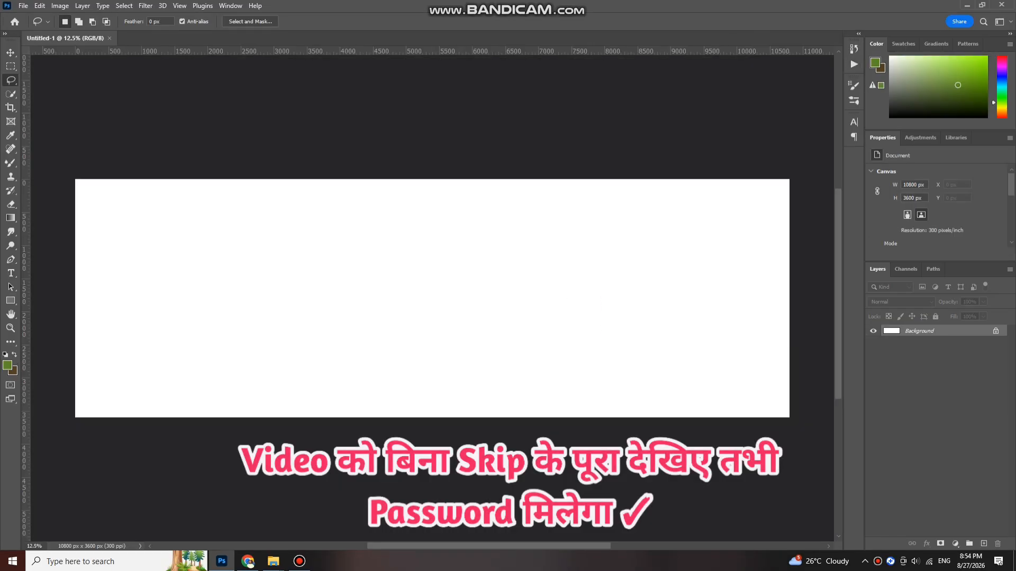
drag(24, 311, 433, 312)
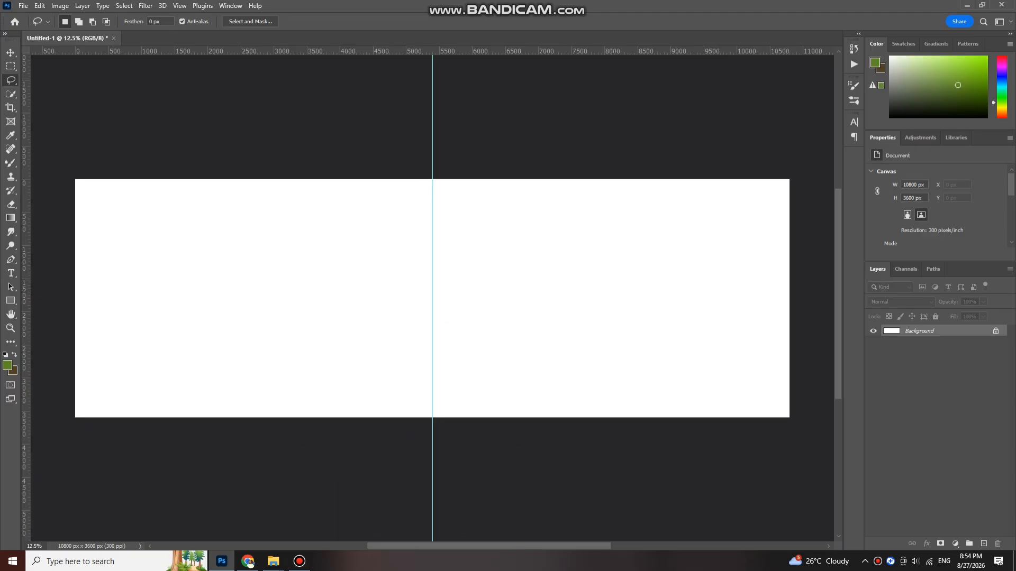
right_click(11, 80)
click(53, 80)
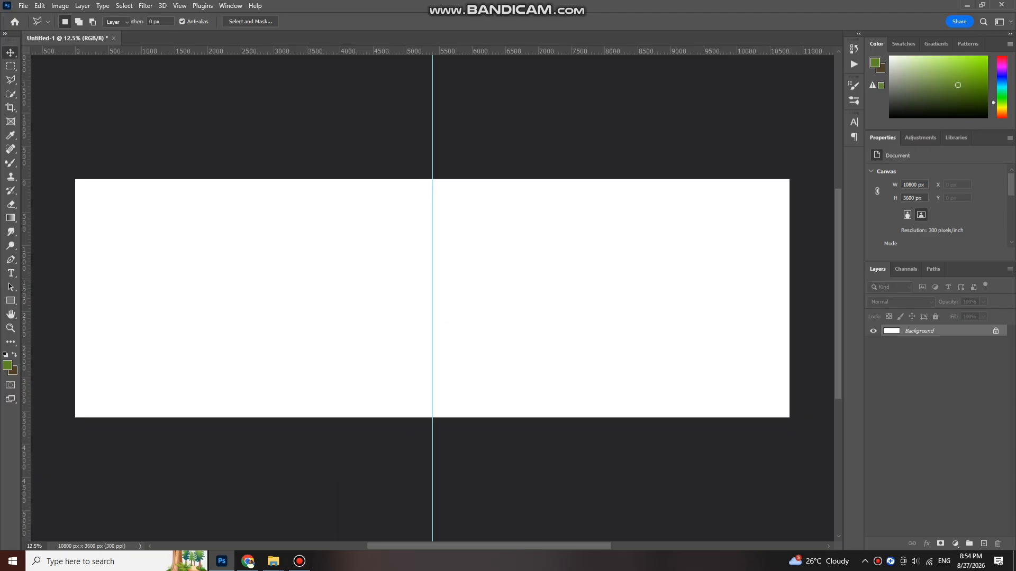
scroll(412, 225, down, 3)
scroll(352, 225, up, 4)
scroll(410, 243, down, 1)
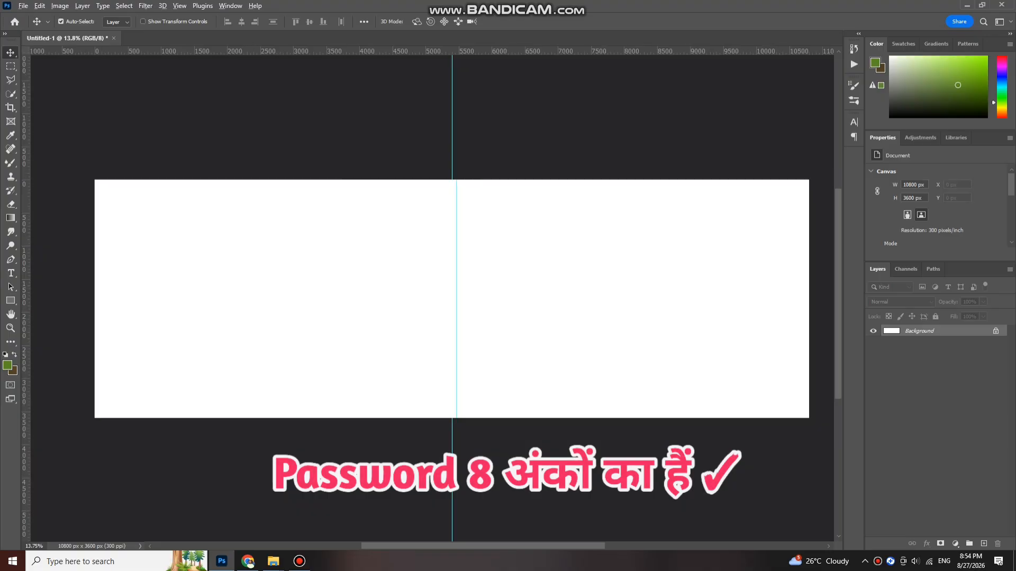
- Draw a rectangle about 1326 x 2292 px in the canvas's right half and fill it with black
key(t)
key(u)
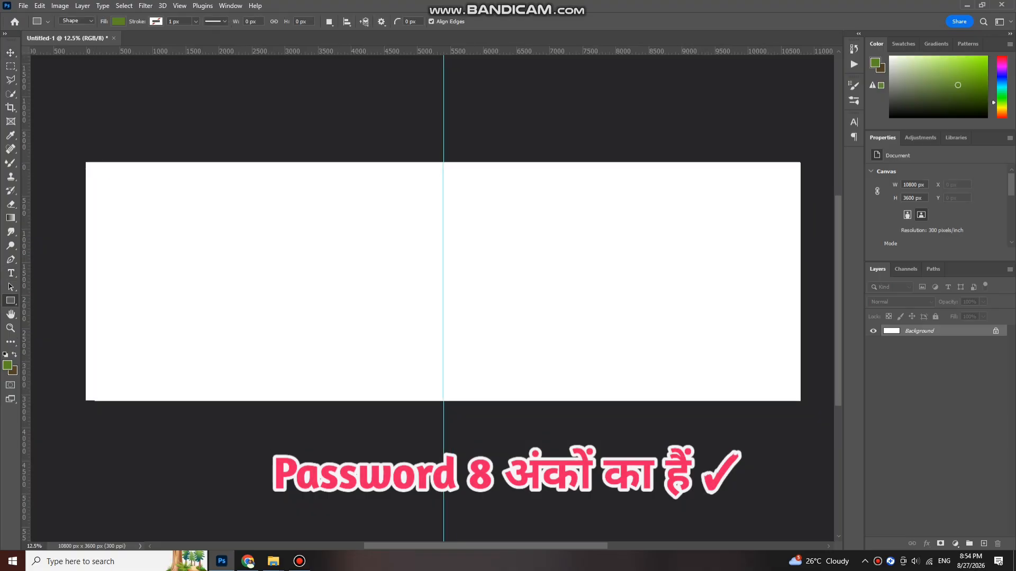
drag(540, 228, 628, 380)
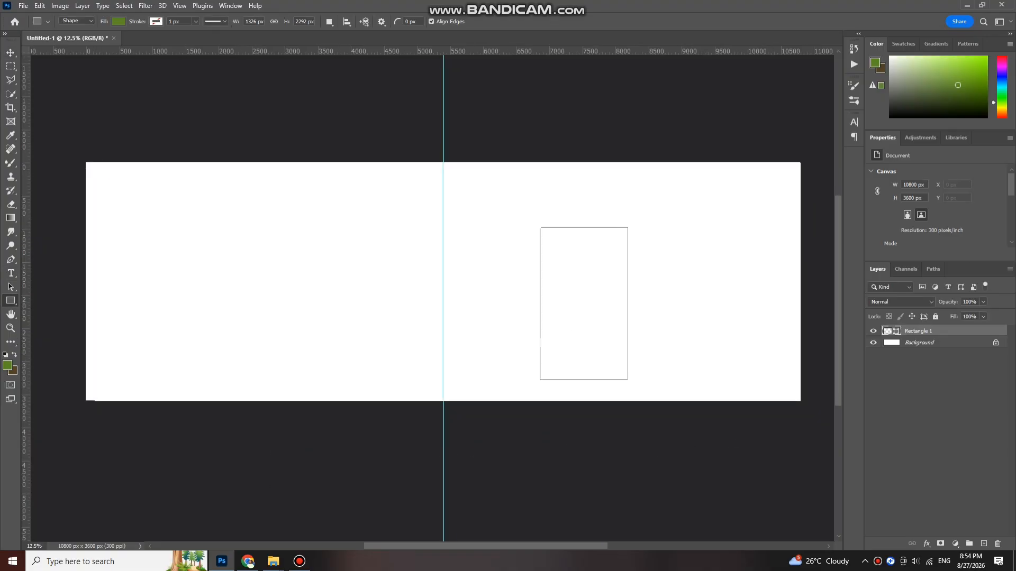
click(118, 22)
click(109, 78)
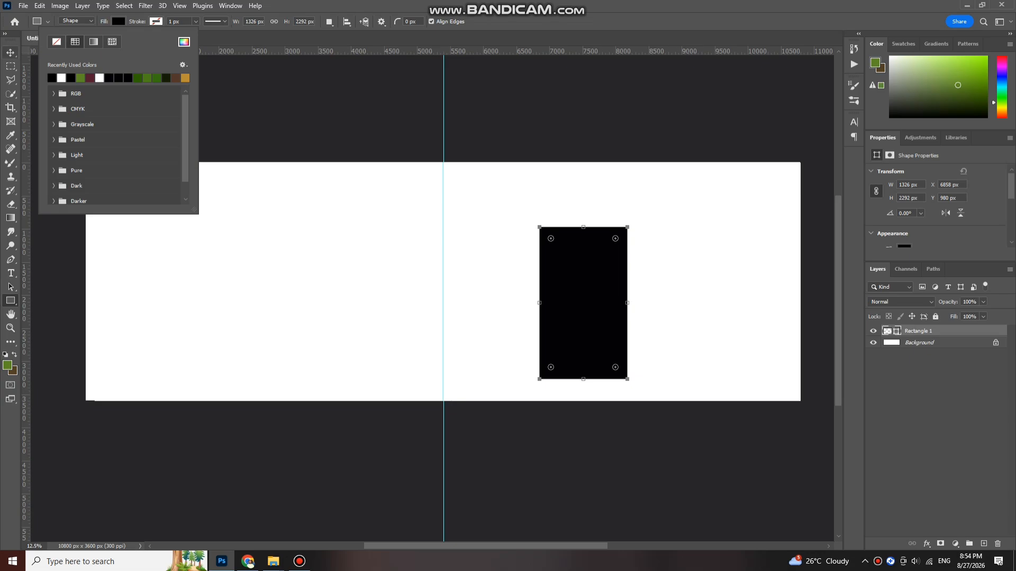
- Round the black rectangle's bottom-right and top-left corners to a radius of 681 px each
click(10, 52)
scroll(936, 207, down, 2)
scroll(935, 208, down, 2)
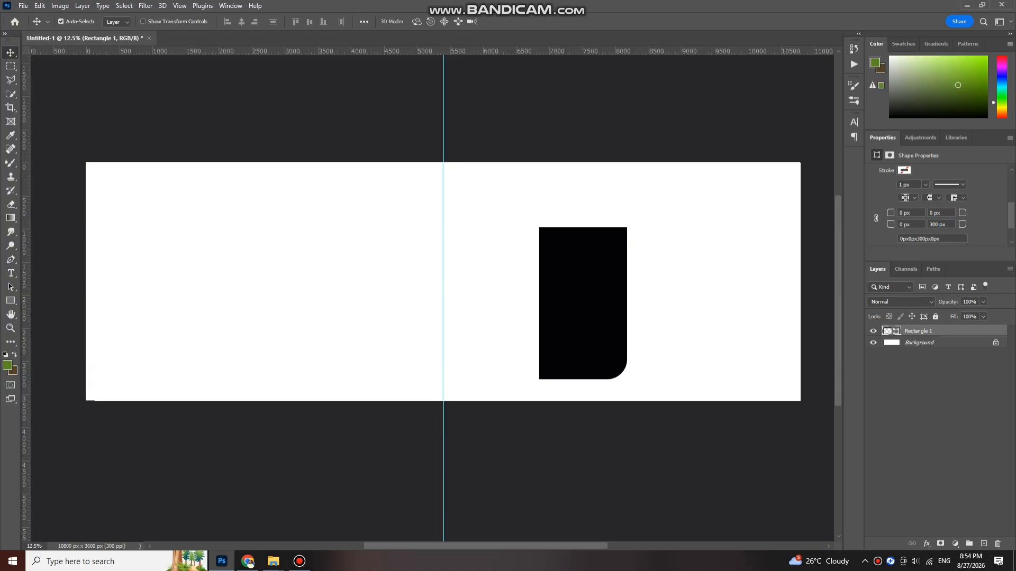
drag(962, 225, 1011, 224)
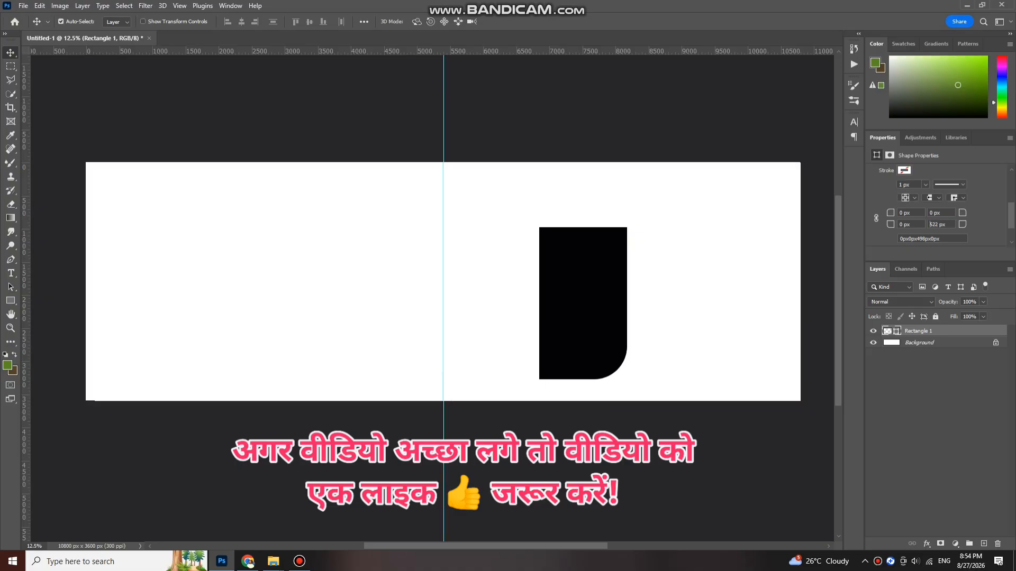
drag(962, 224, 1007, 225)
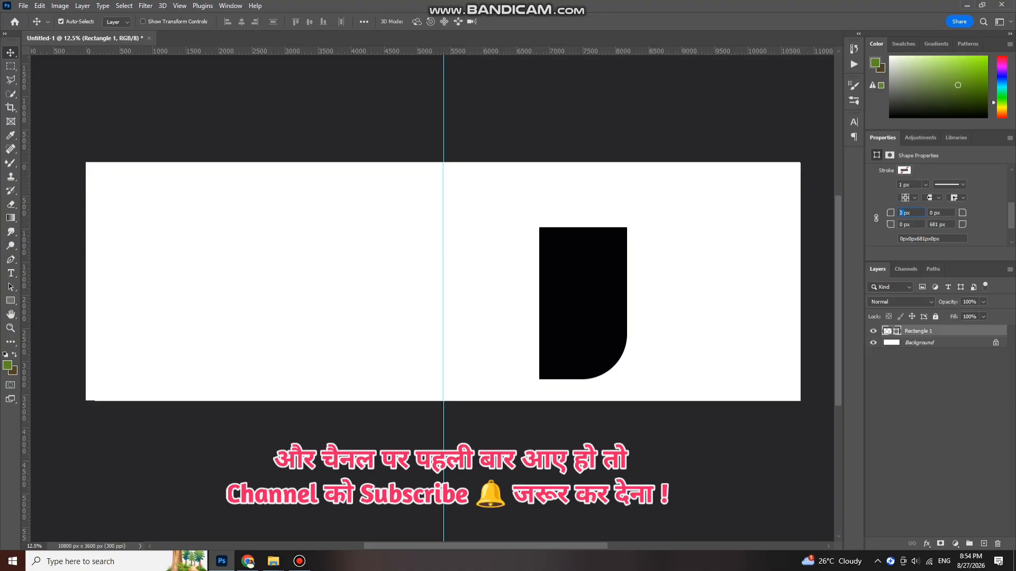
text(1)
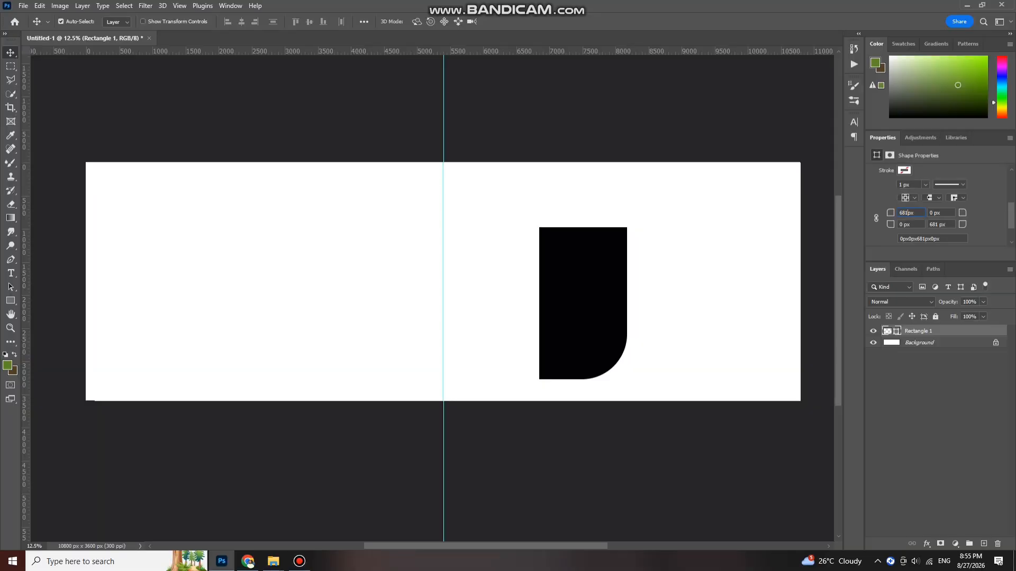
key(Return)
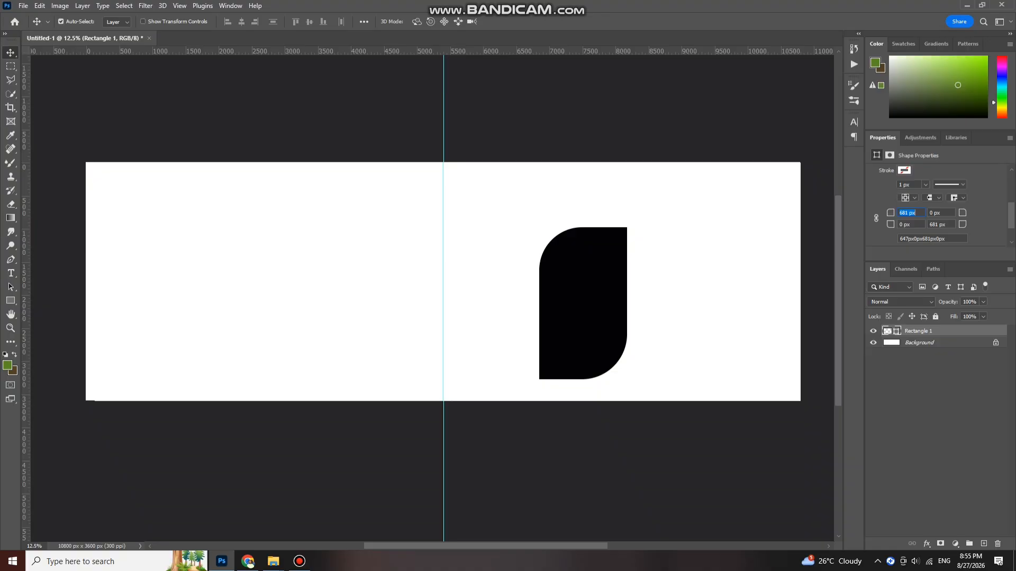
- Move the rounded shape nearer to the centre guide and scale it proportionally to about 1799 x 3109 px
drag(595, 266, 536, 245)
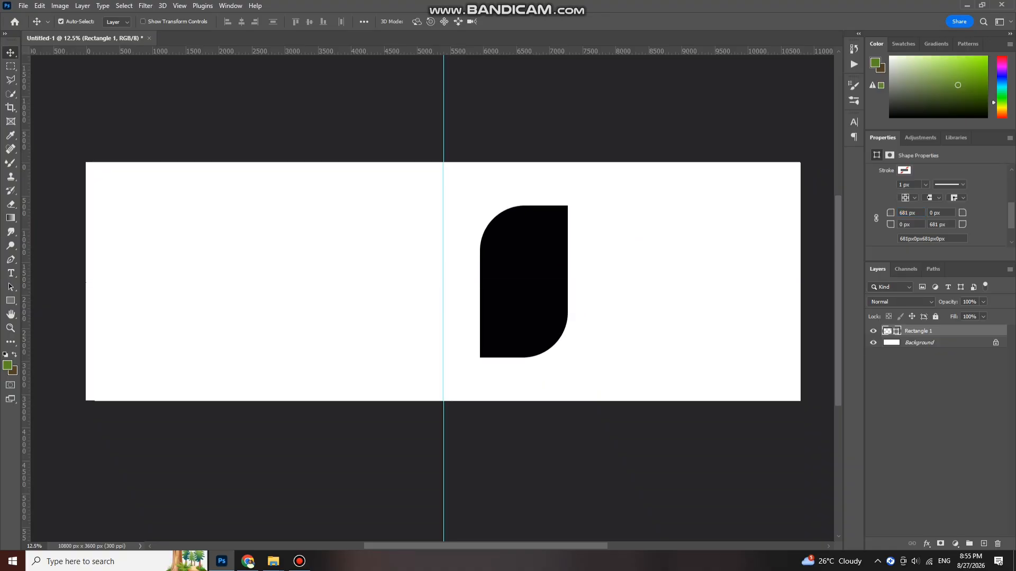
key(ctrl+t)
drag(568, 282, 583, 281)
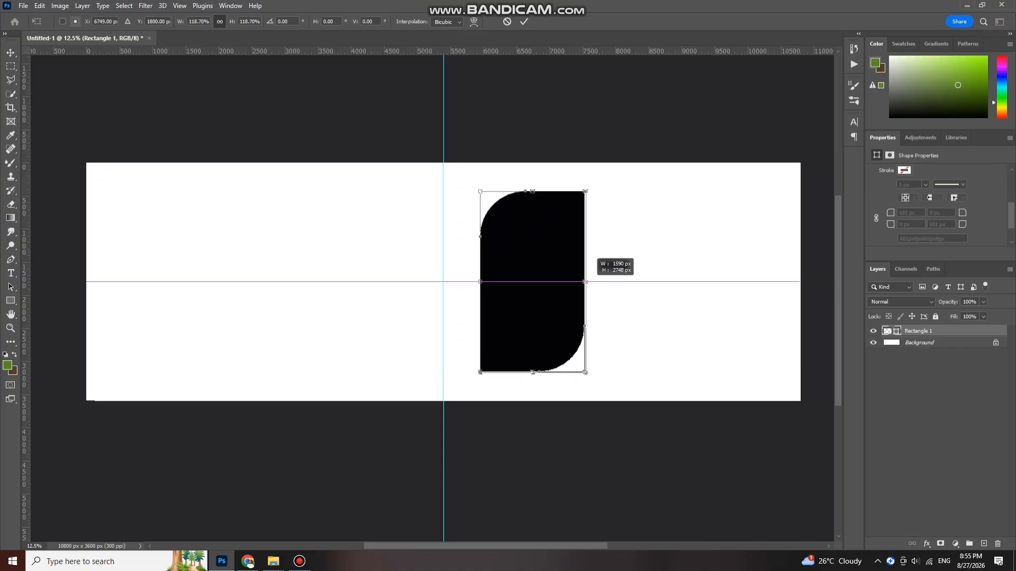
key(Return)
scroll(443, 265, down, 1)
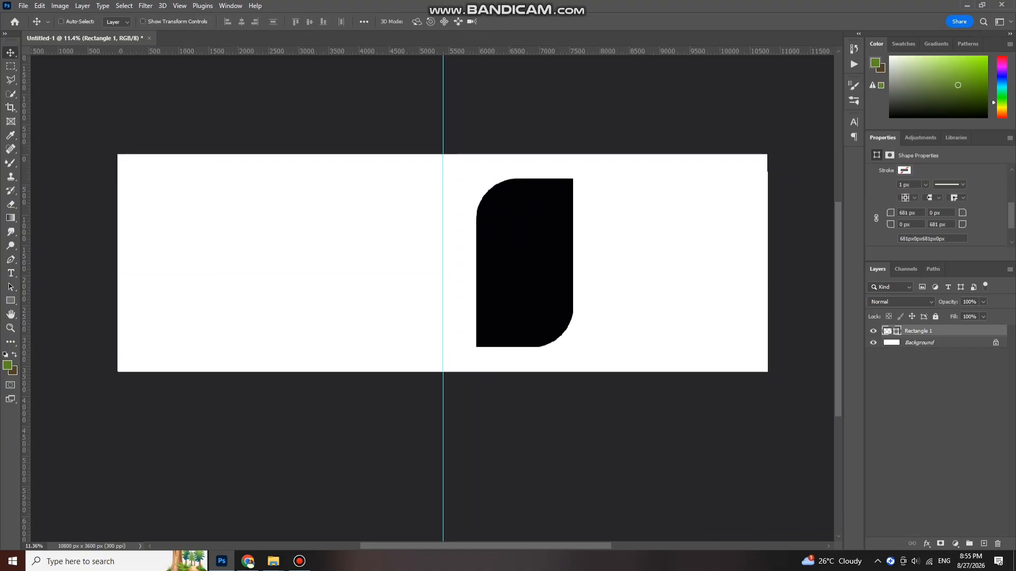
key(ctrl+t)
drag(573, 263, 580, 263)
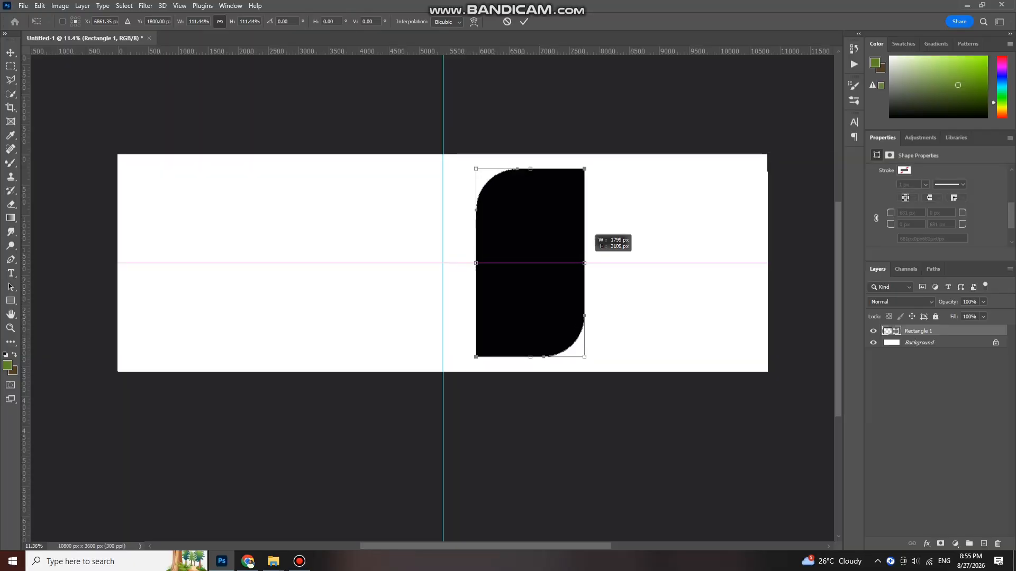
key(Return)
scroll(170, 79, down, 1)
scroll(677, 246, right, 1)
scroll(677, 246, down, 1)
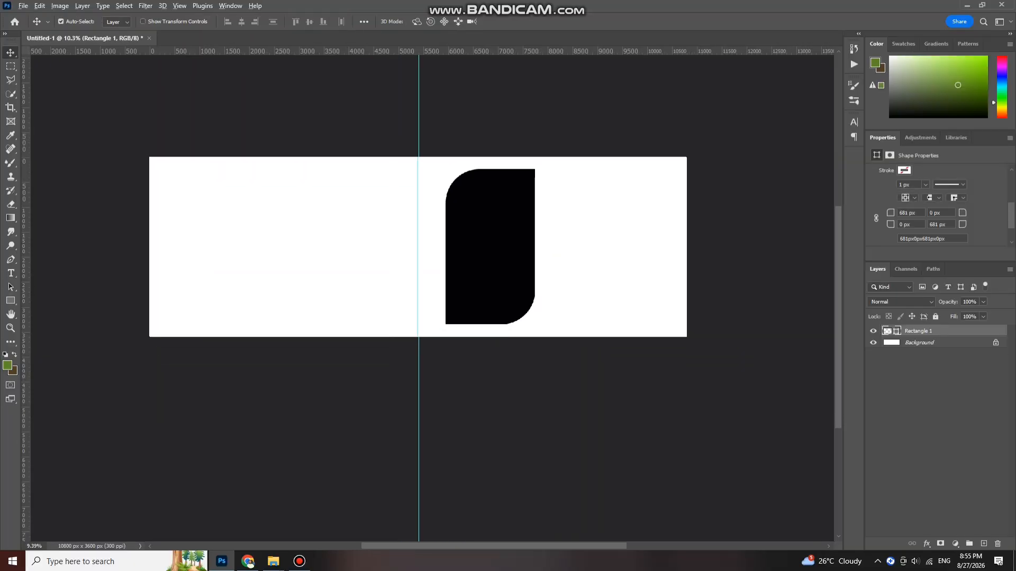
scroll(677, 246, up, 1)
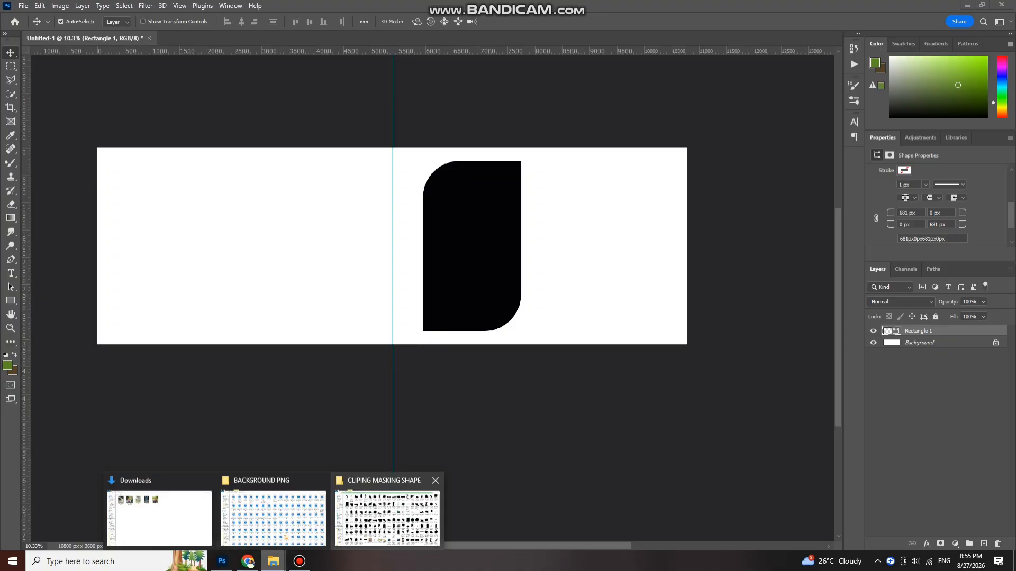
- Open the splatter image "75627e9869b31e630625dc06514e03dd - Copy" from the CLIPING MASKING SHAPE folder in Photoshop as a separate document
click(392, 518)
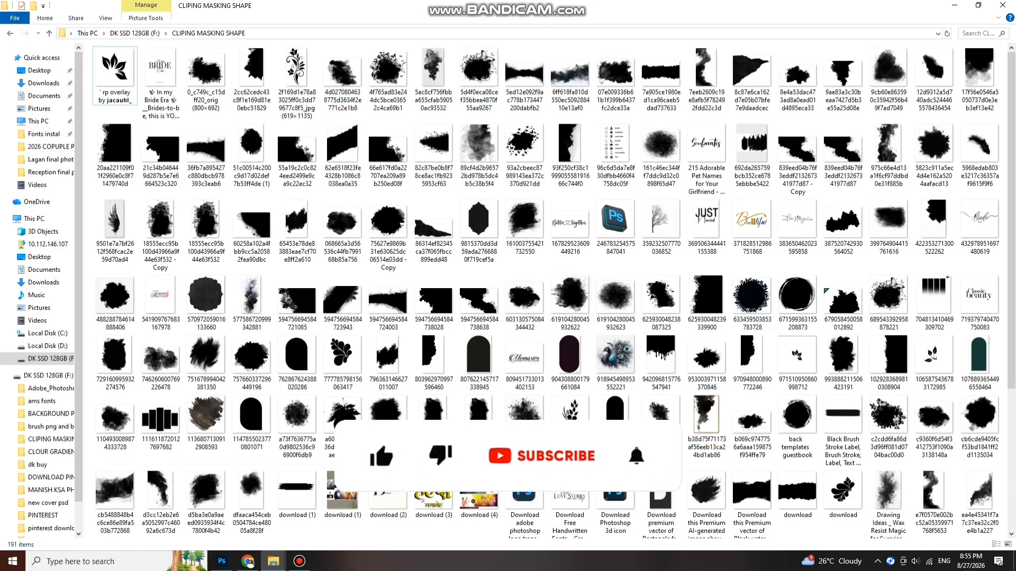
drag(525, 298, 507, 316)
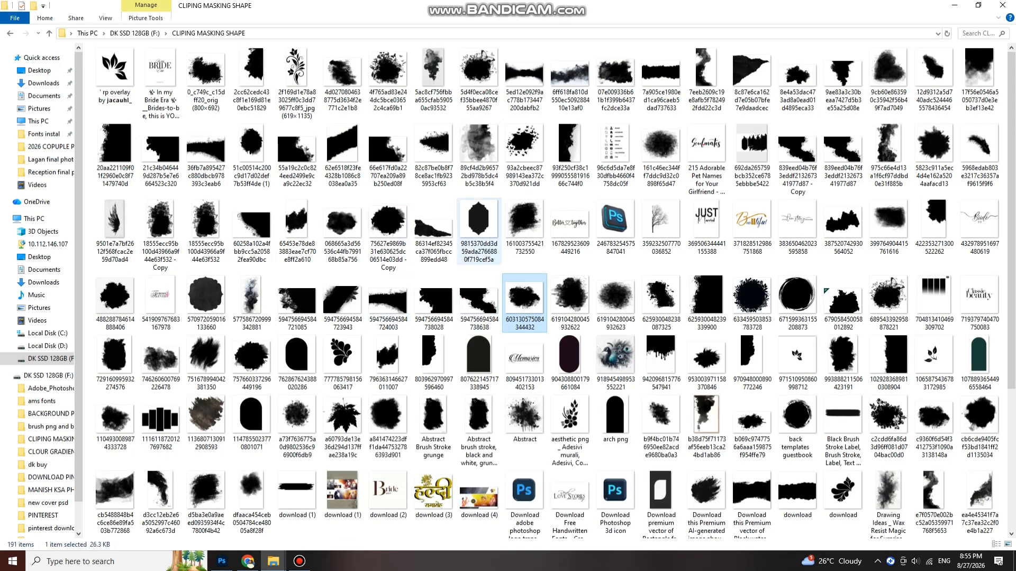
drag(388, 227, 640, 43)
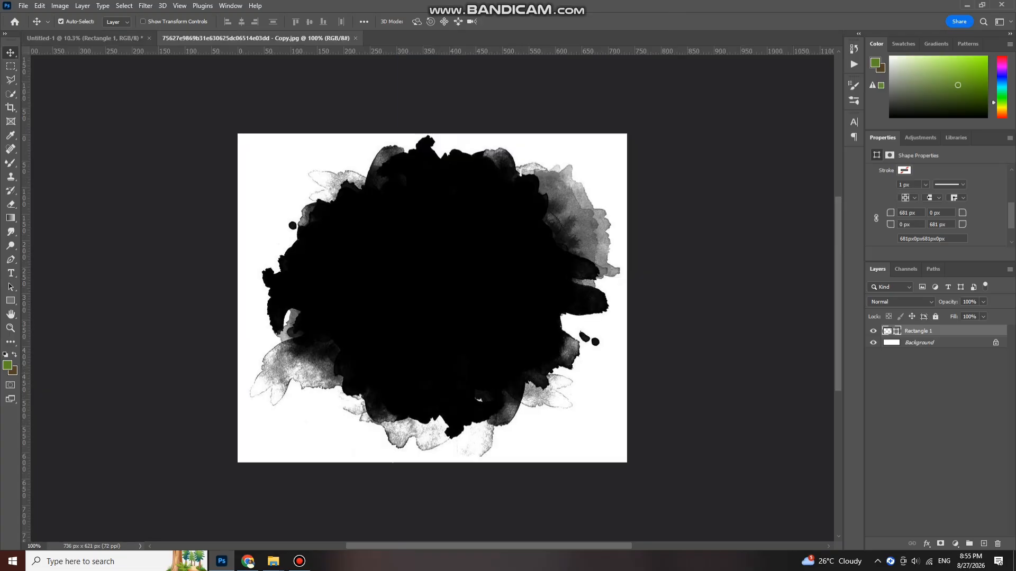
- Unlock the splatter image's background layer and define the image as a brush preset under its file name
scroll(536, 242, down, 2)
click(994, 334)
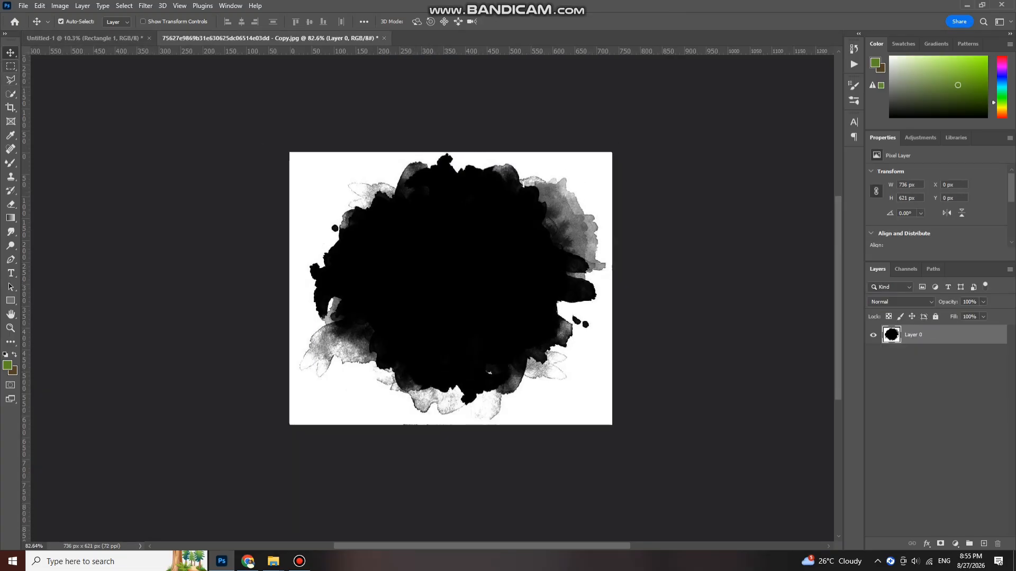
click(40, 5)
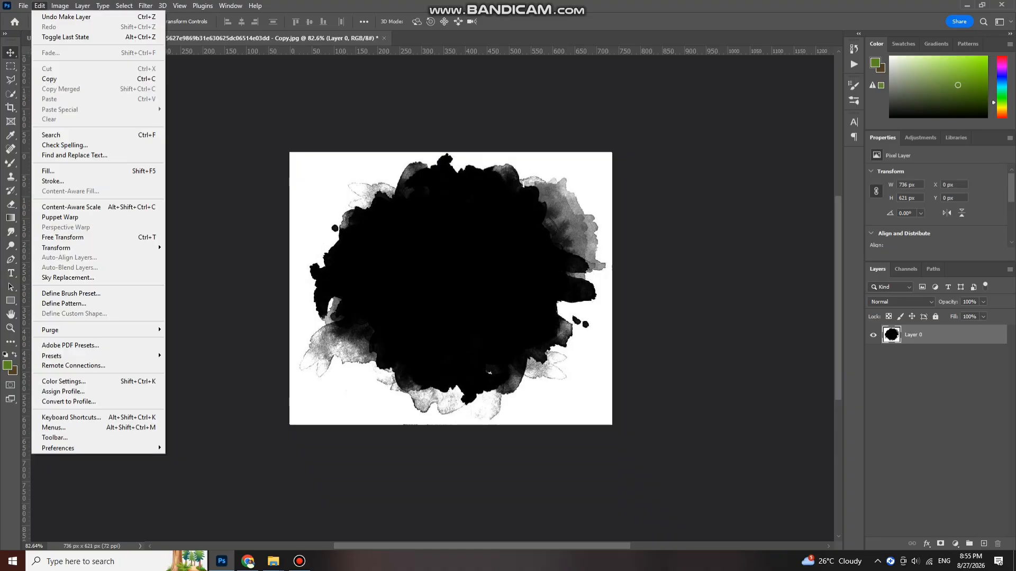
click(71, 293)
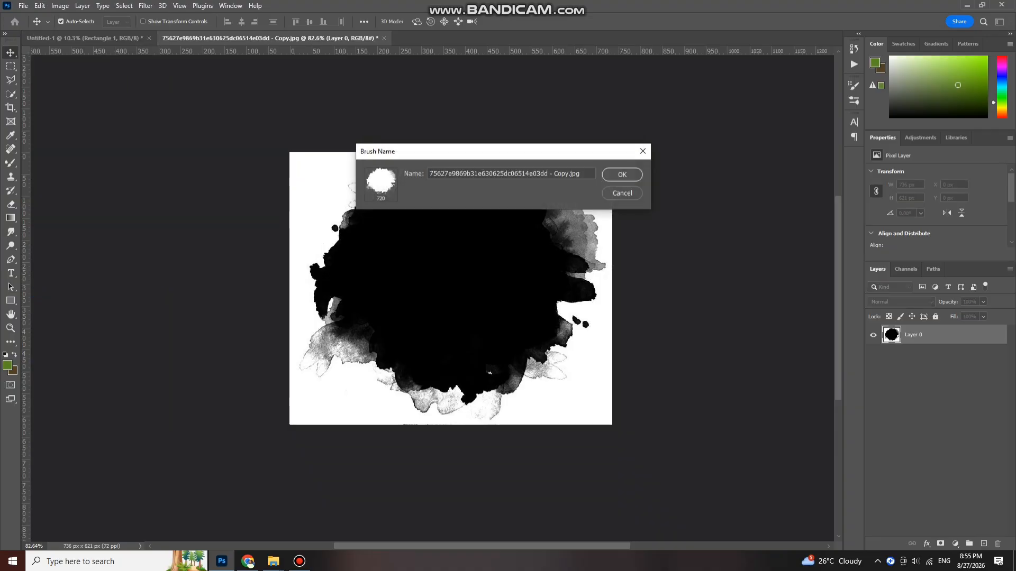
click(622, 174)
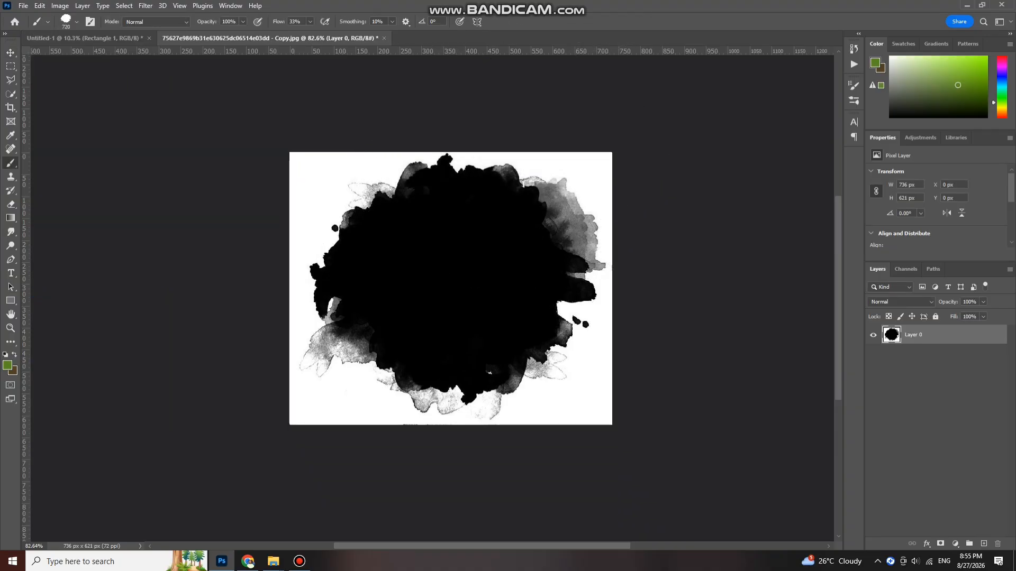
- Close the splatter image without saving and add an empty layer above the rounded shape
key(ctrl+w)
click(503, 215)
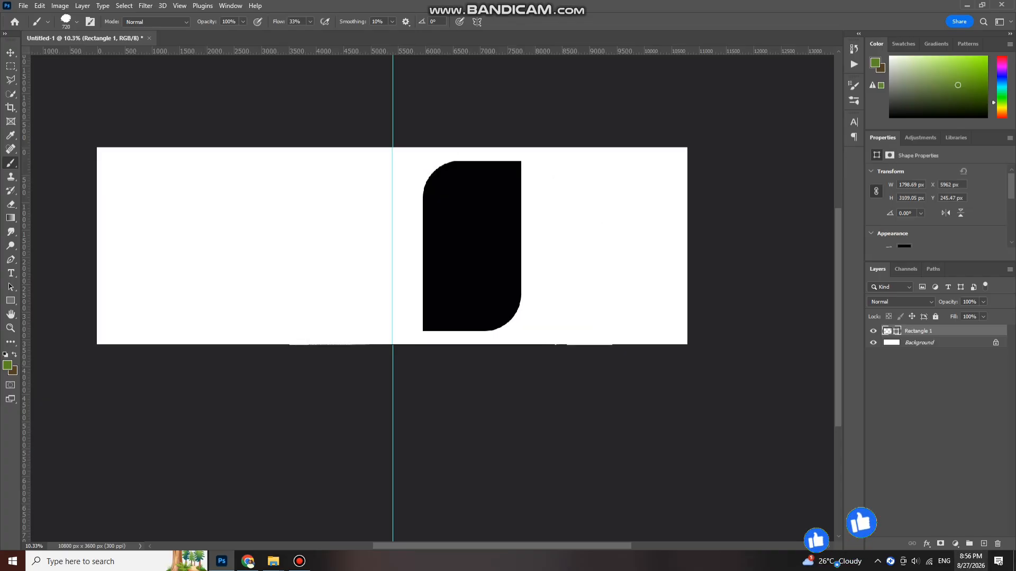
click(984, 544)
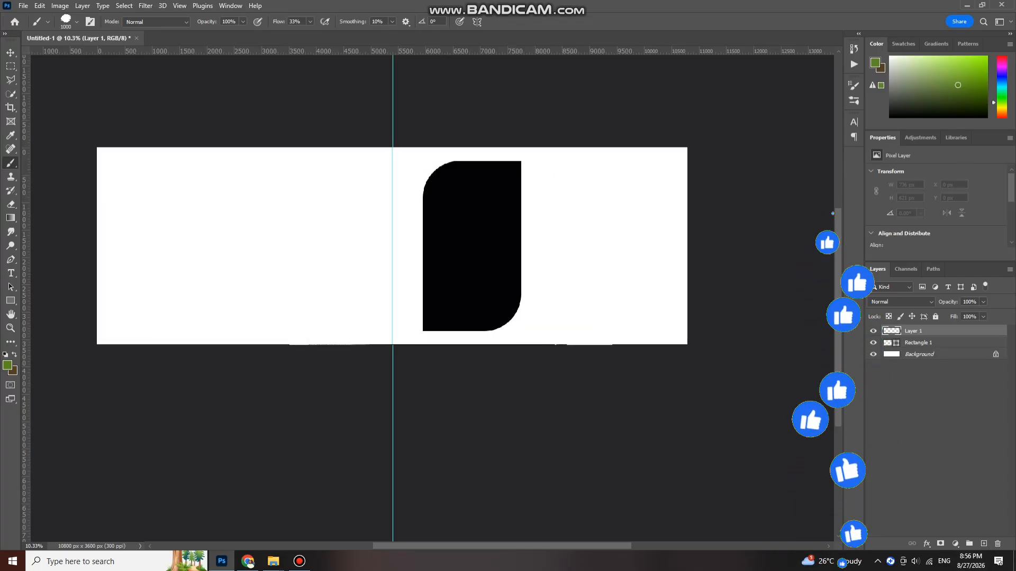
- Enlarge the splatter brush to 4000 px, try one green stamp on the new layer and undo it
key(bracketright)
key(bracketright)
key(bracketright)
key(bracketright)
key(bracketright)
key(bracketright)
key(bracketright)
key(bracketright)
key(bracketright)
key(bracketright)
key(bracketright)
key(bracketright)
key(bracketright)
key(bracketright)
key(bracketright)
key(bracketright)
key(bracketright)
key(bracketright)
key(bracketright)
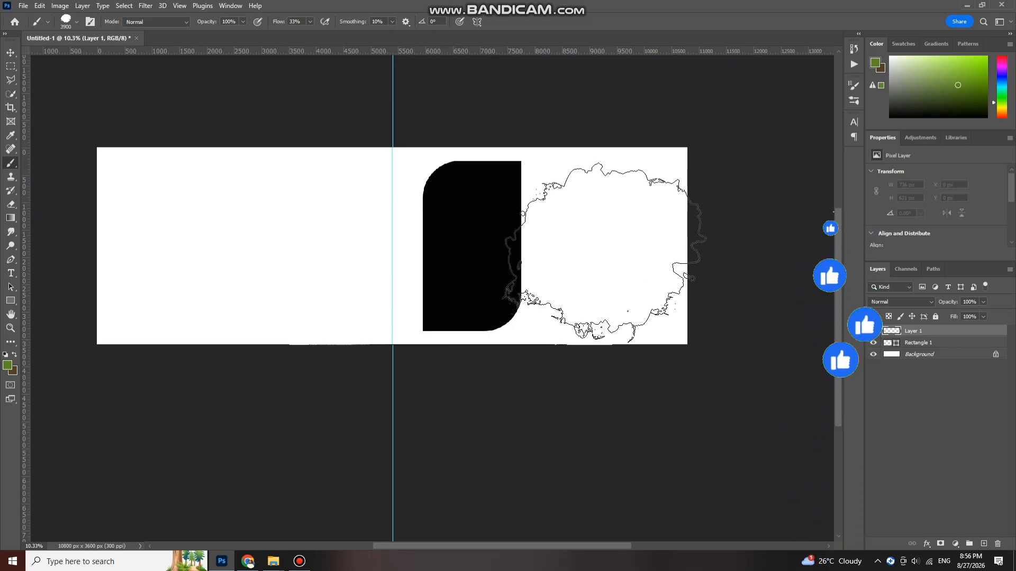
key(bracketright)
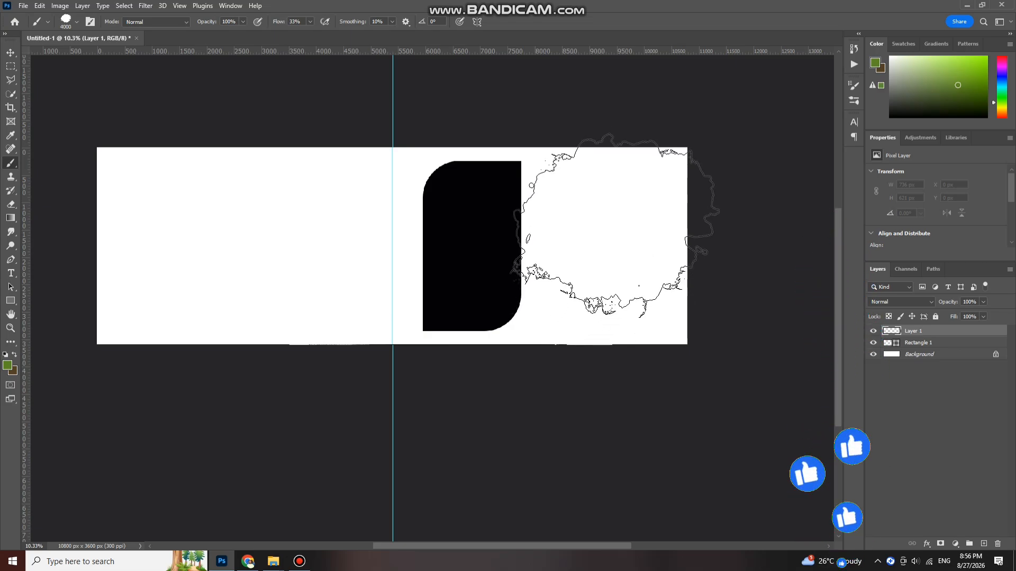
click(616, 227)
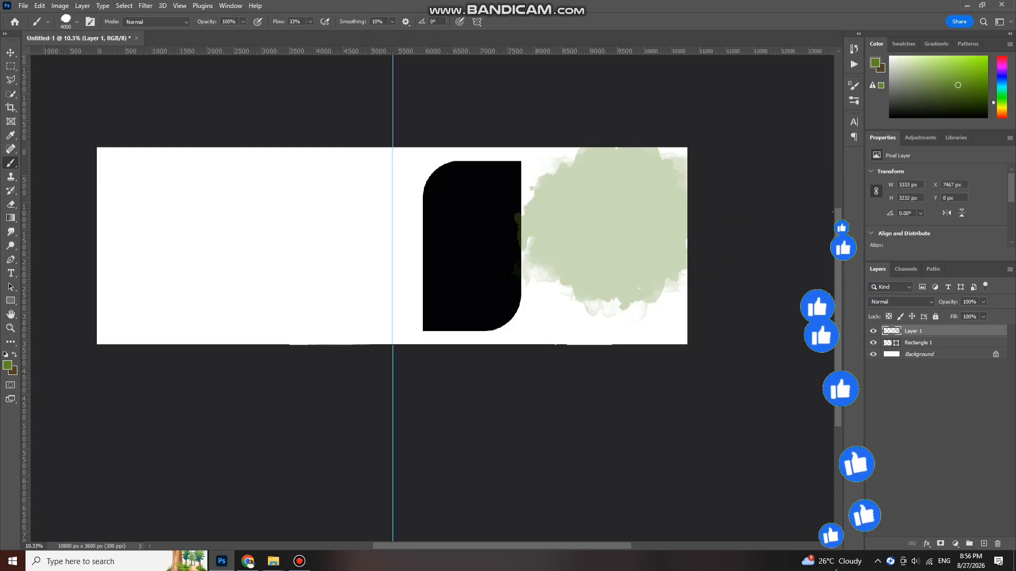
key(ctrl+z)
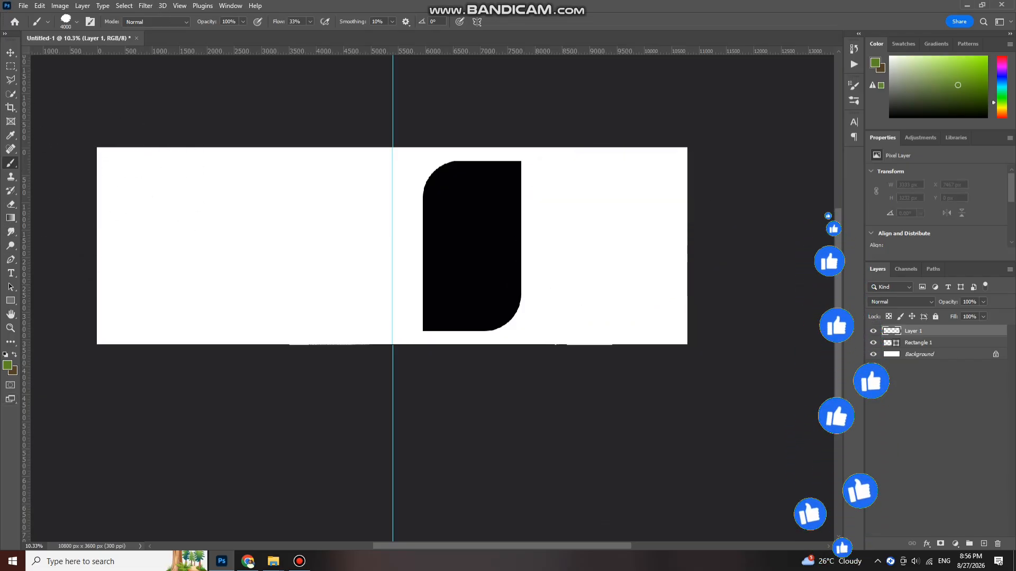
- Set the foreground colour to black and the brush flow to 100%, and stamp the splatter overlapping the rounded shape's right side
click(7, 365)
click(476, 286)
click(859, 364)
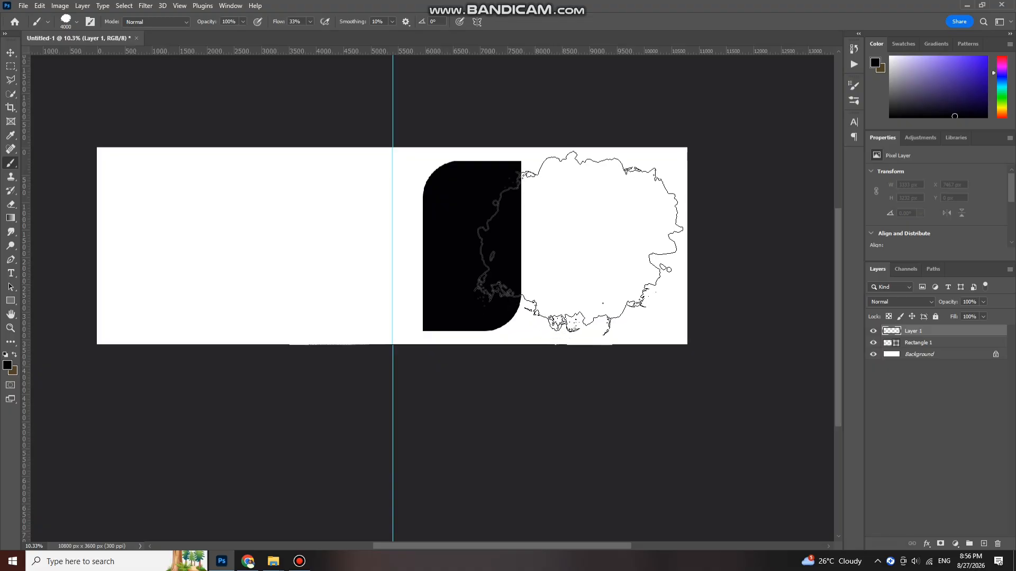
click(593, 240)
key(ctrl+z)
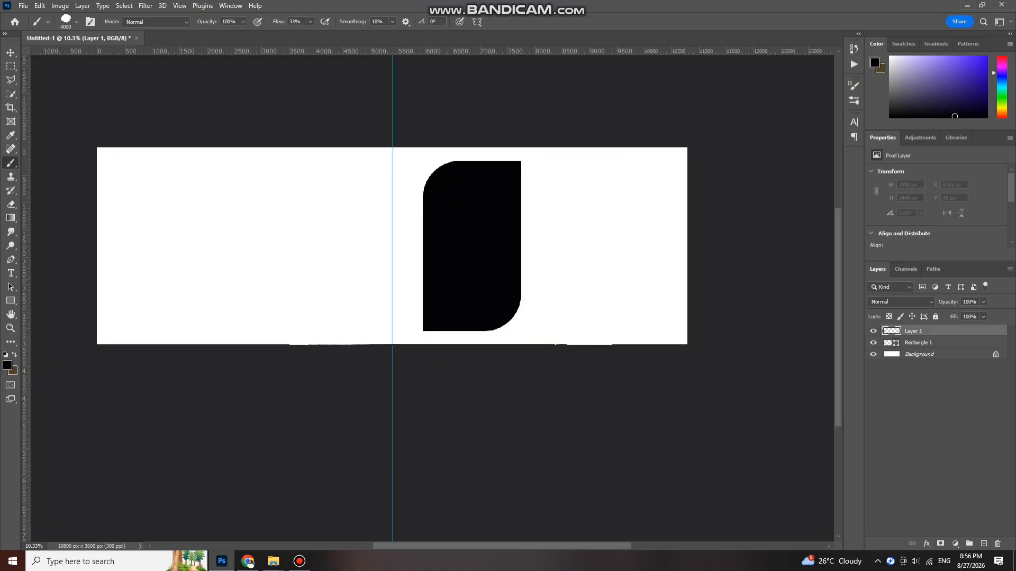
key(shift+0)
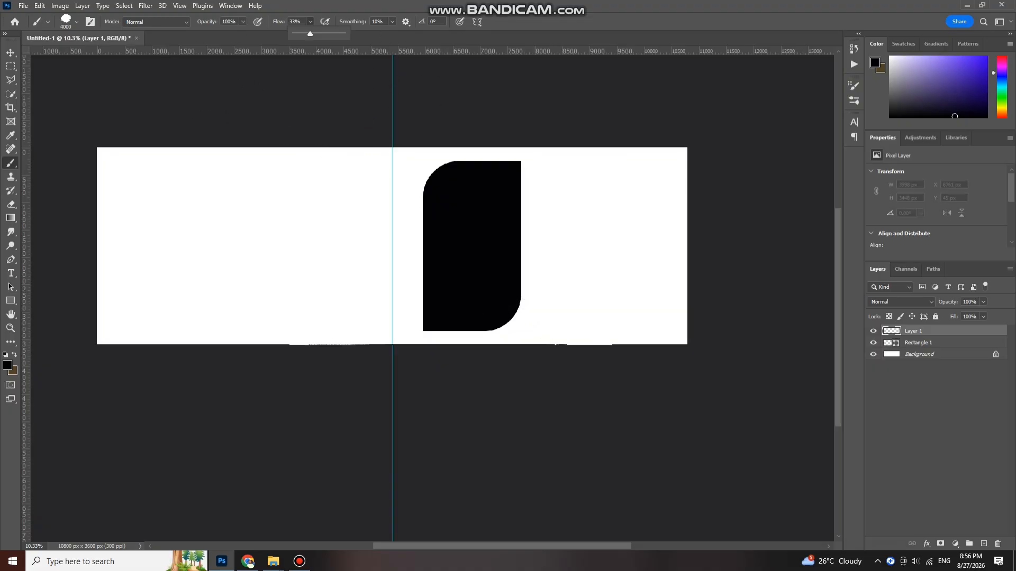
click(566, 246)
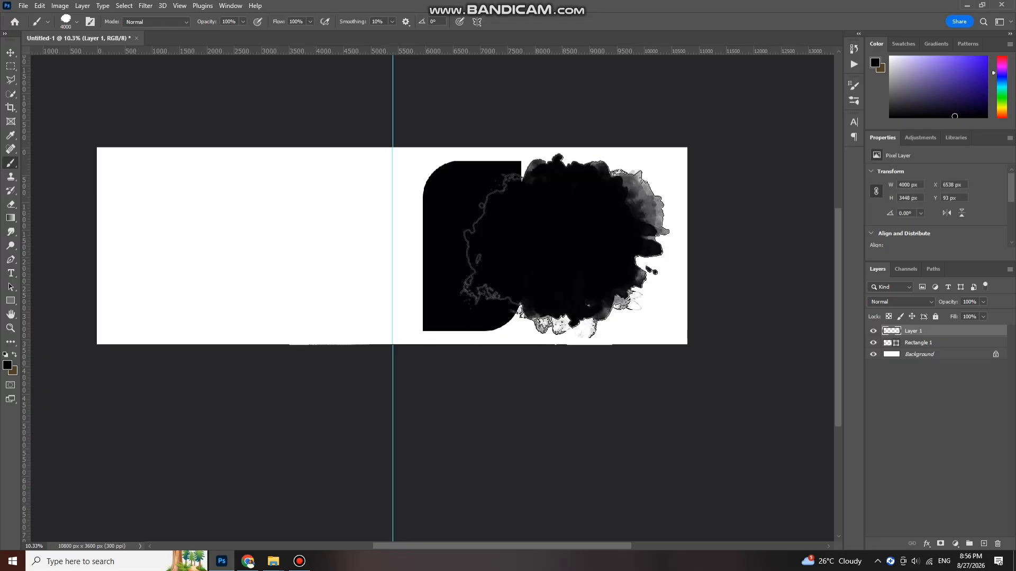
- Shift the splatter to the right, stretch its width to about 120% and rotate it about -19° over the spread's right end
key(v)
drag(599, 240, 641, 241)
key(ctrl+t)
scroll(573, 254, down, 2)
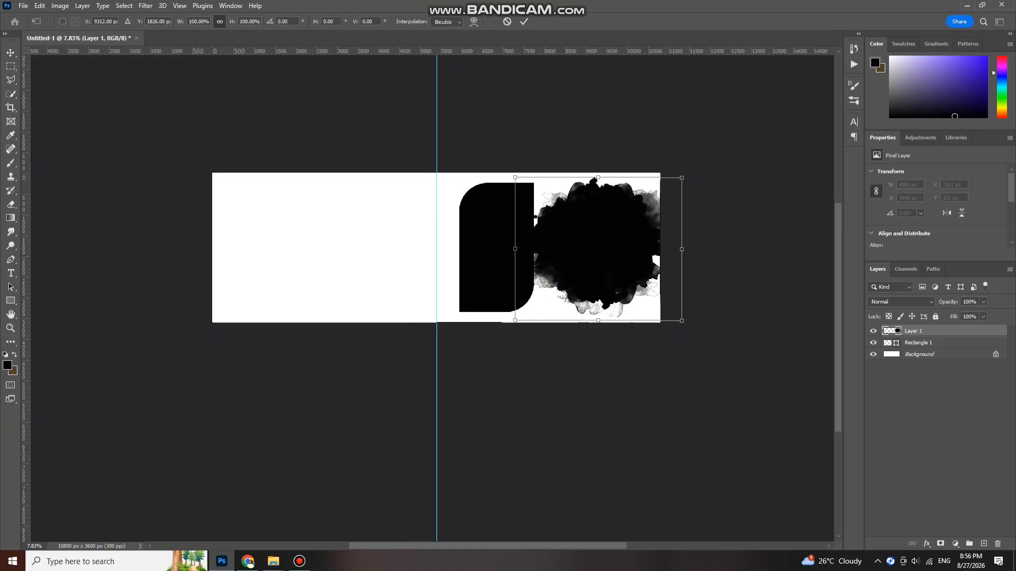
mouse_move(681, 248)
mouse_down()
mouse_move(740, 241)
mouse_move(663, 247)
mouse_move(637, 268)
mouse_up()
mouse_move(719, 239)
mouse_down()
mouse_move(715, 218)
mouse_move(697, 233)
mouse_up()
mouse_move(644, 267)
mouse_down()
mouse_move(656, 253)
mouse_move(648, 246)
mouse_up()
drag(679, 303, 685, 296)
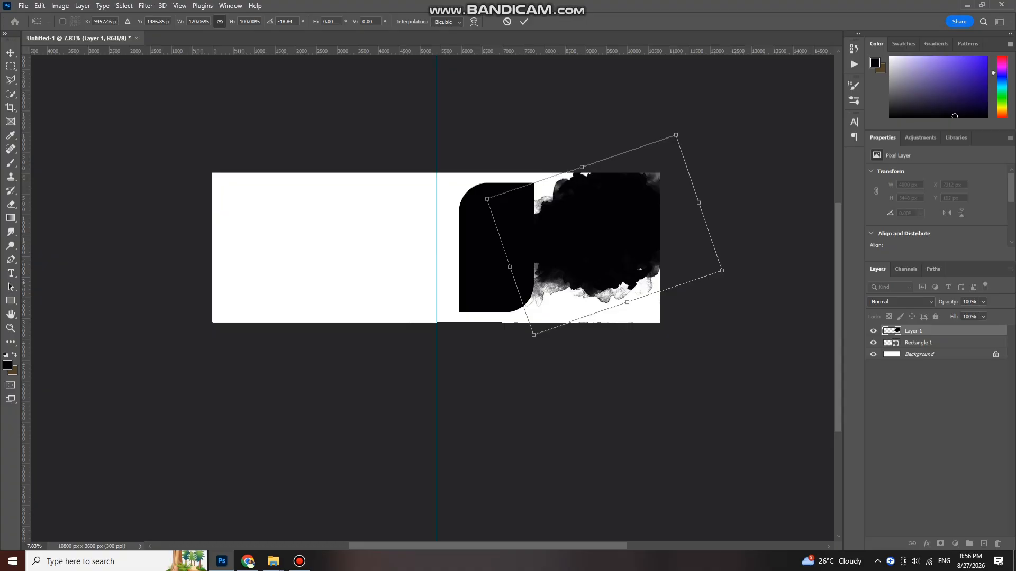
- Scale the splatter up to about 167%, rotate it about 6.3° and position it over the spread's right end
key(ctrl+t)
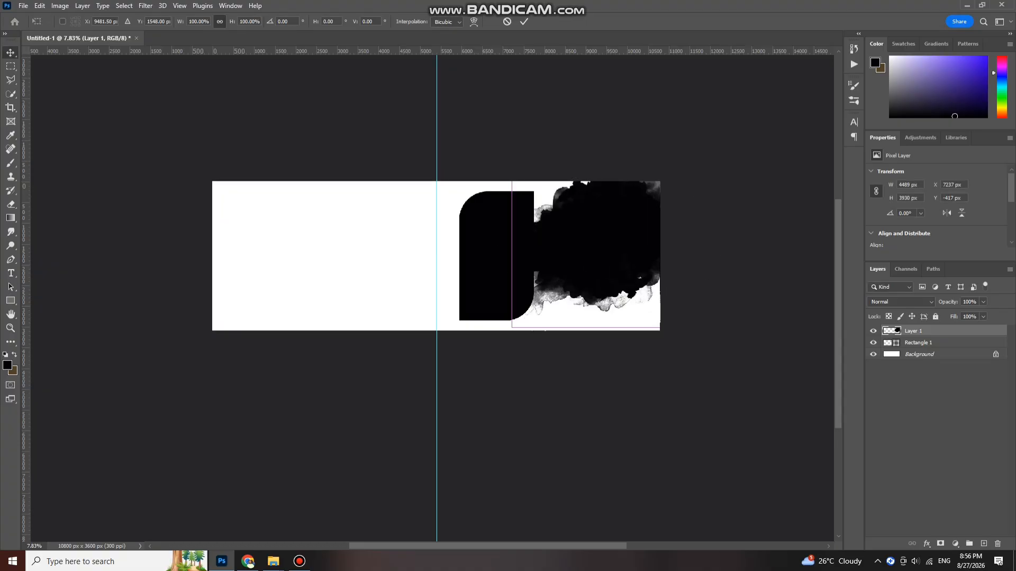
scroll(643, 246, down, 2)
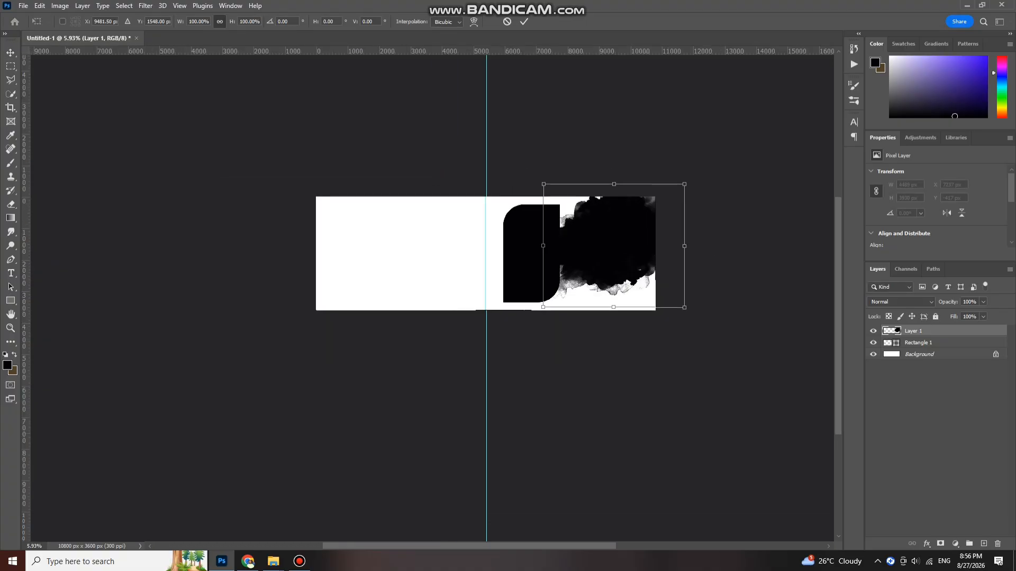
mouse_move(713, 259)
mouse_down()
mouse_move(713, 270)
mouse_move(732, 258)
mouse_move(777, 264)
mouse_up()
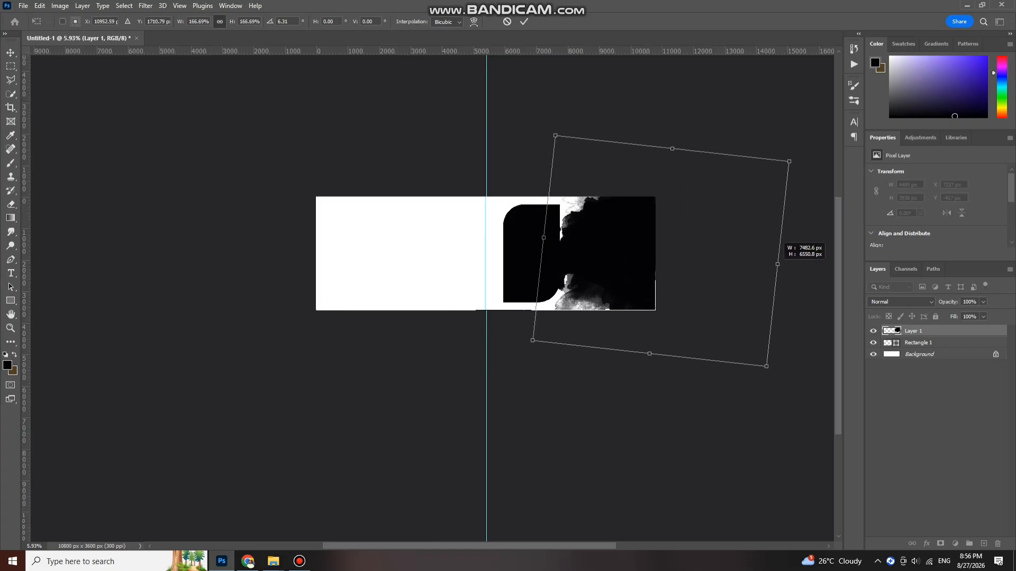
drag(697, 278, 684, 276)
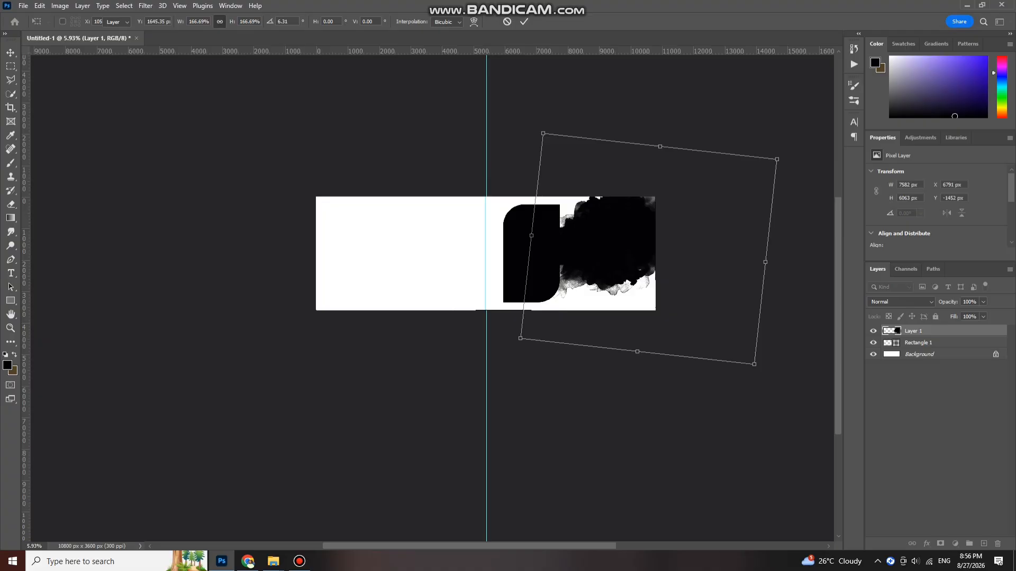
key(Return)
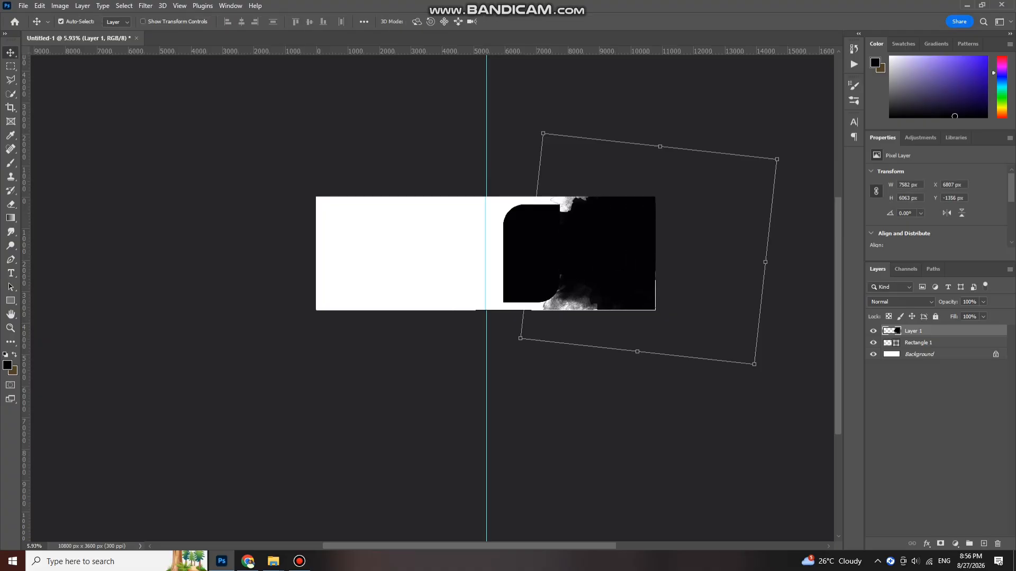
- Reduce the splatter to about 93% width and 79% height, centring it vertically on the spread
key(ctrl+t)
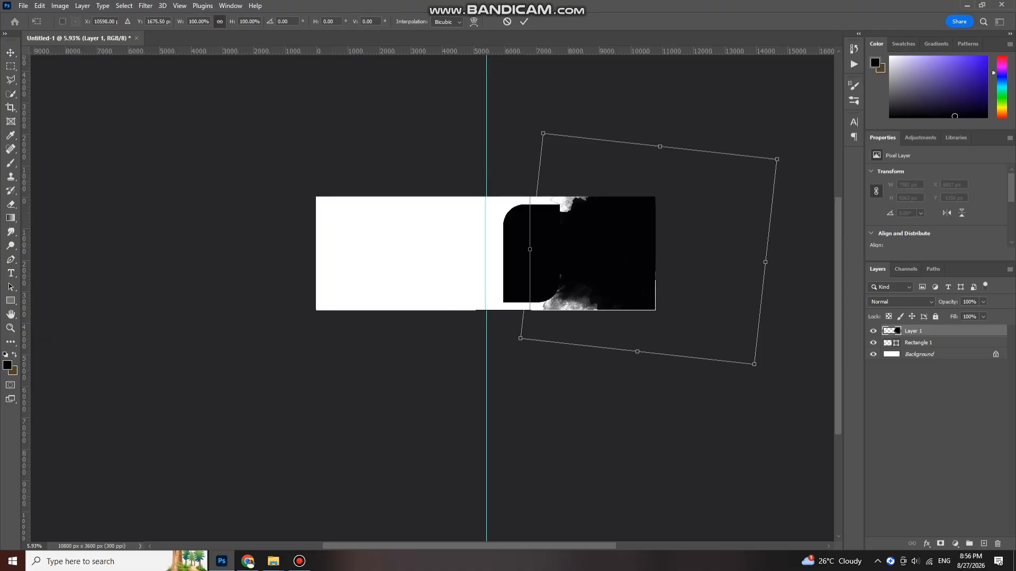
drag(665, 142, 661, 141)
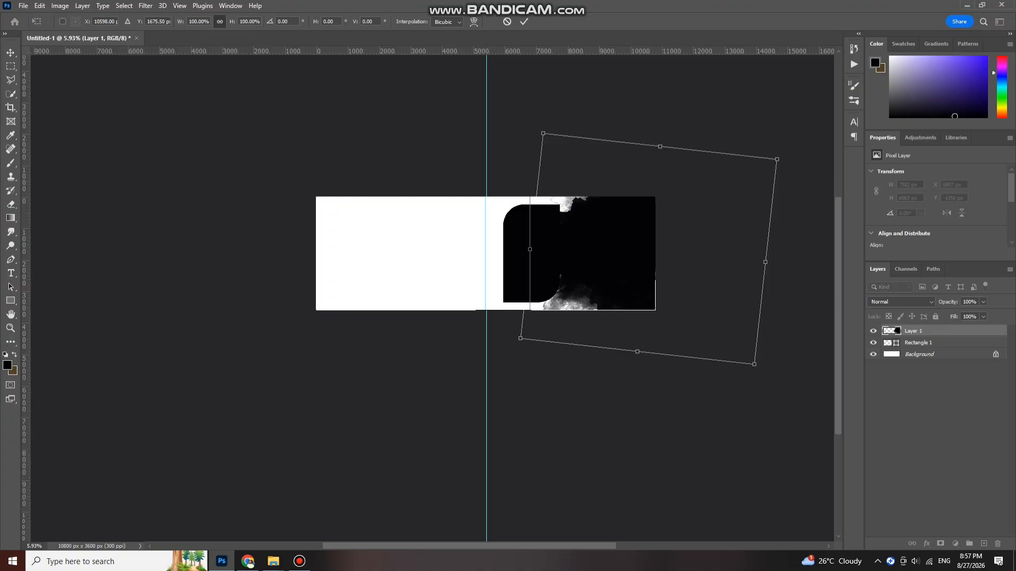
scroll(578, 229, up, 3)
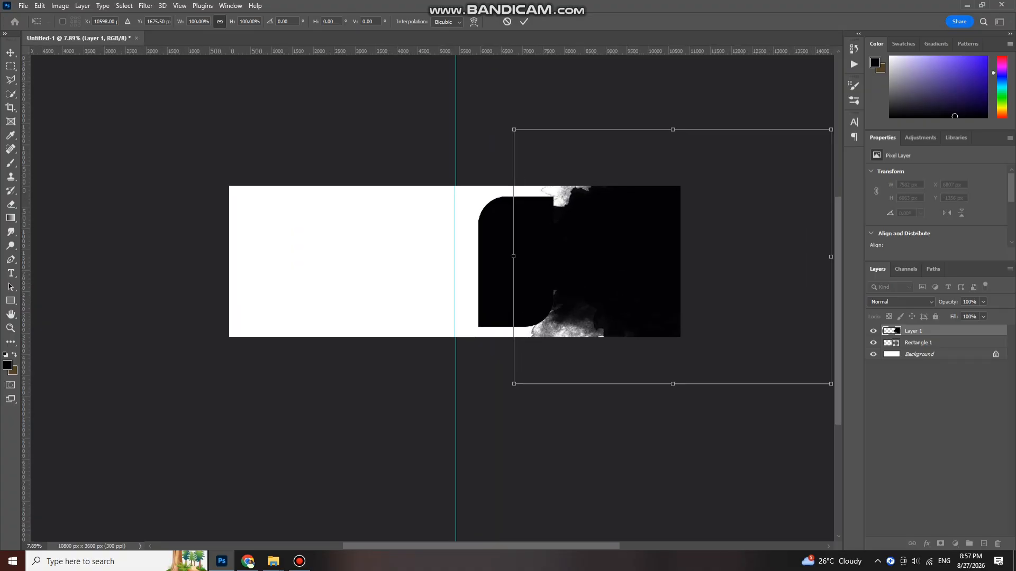
drag(673, 129, 672, 170)
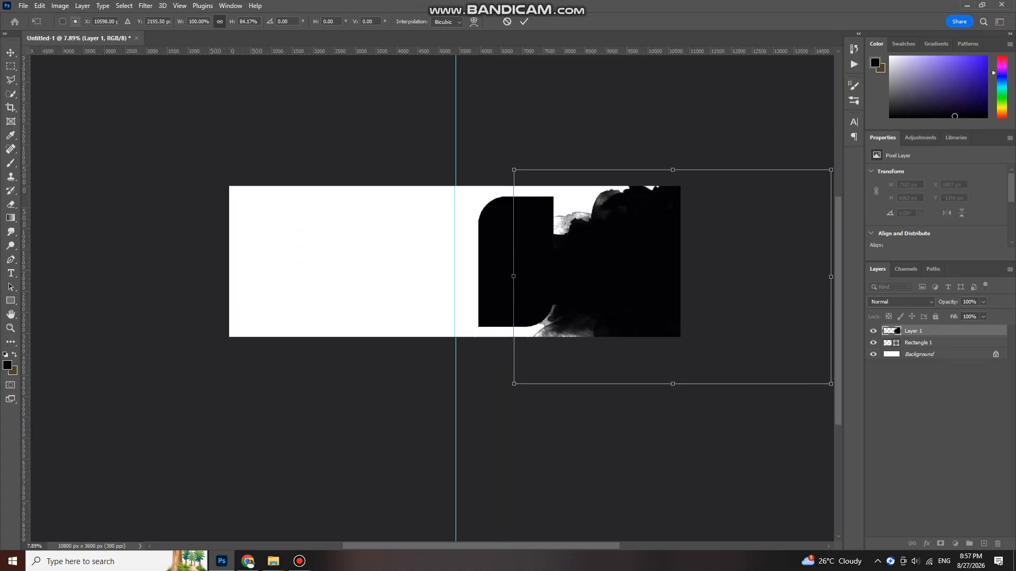
drag(738, 288, 736, 265)
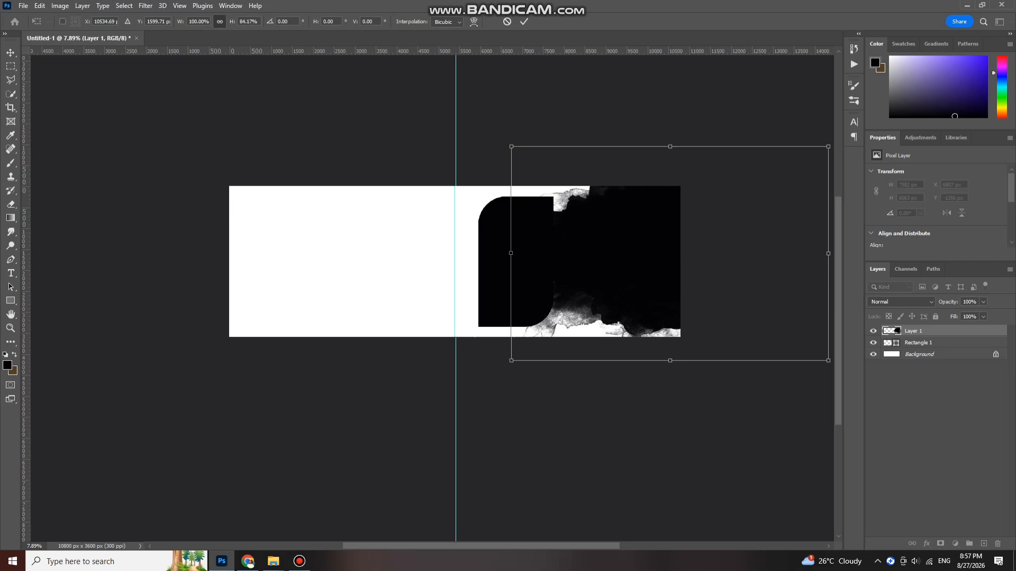
drag(670, 147, 670, 161)
drag(680, 229, 674, 231)
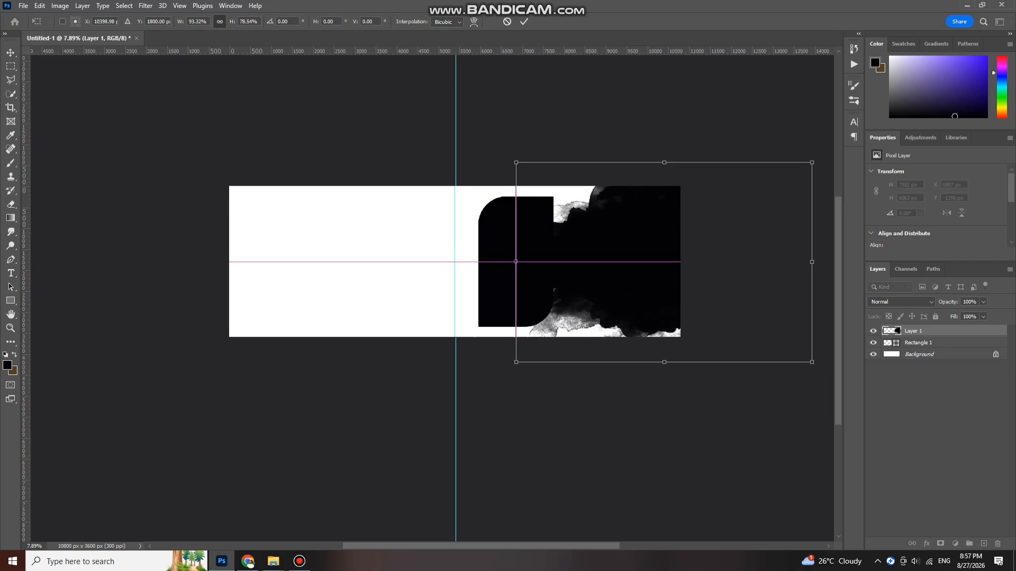
key(Return)
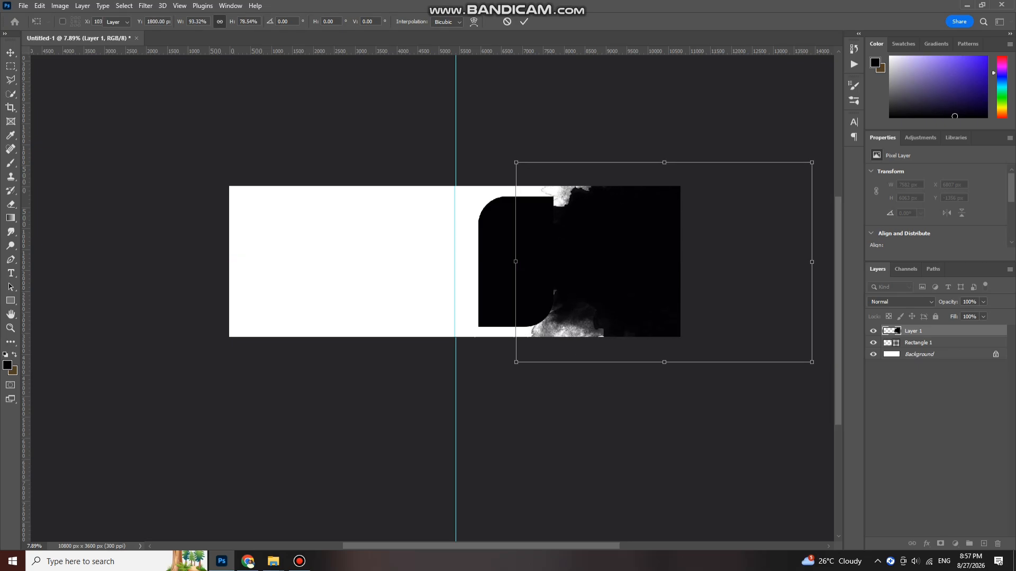
- Move the splatter layer below the rounded shape's layer
scroll(585, 357, up, 1)
scroll(585, 357, right, 2)
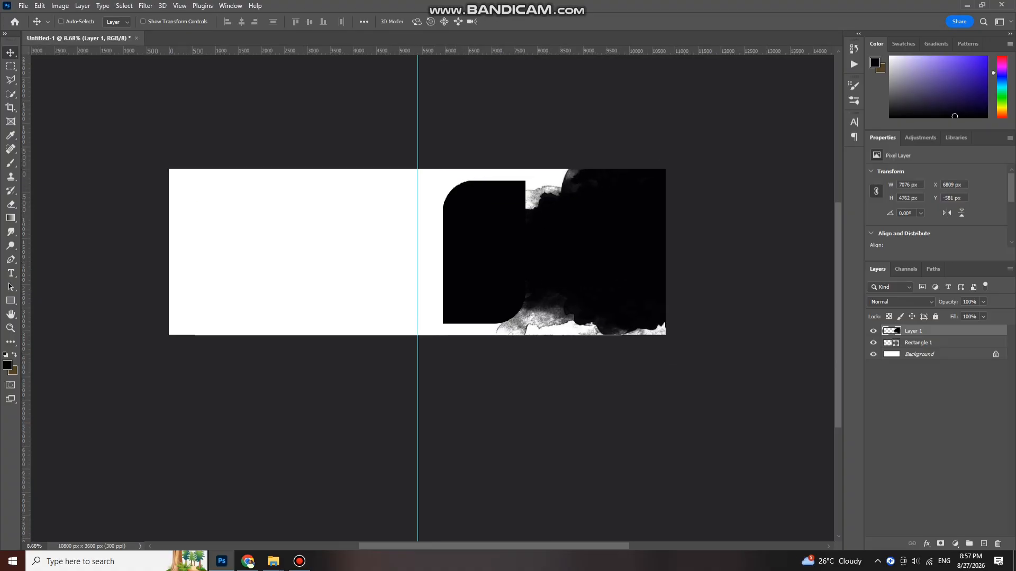
click(459, 259)
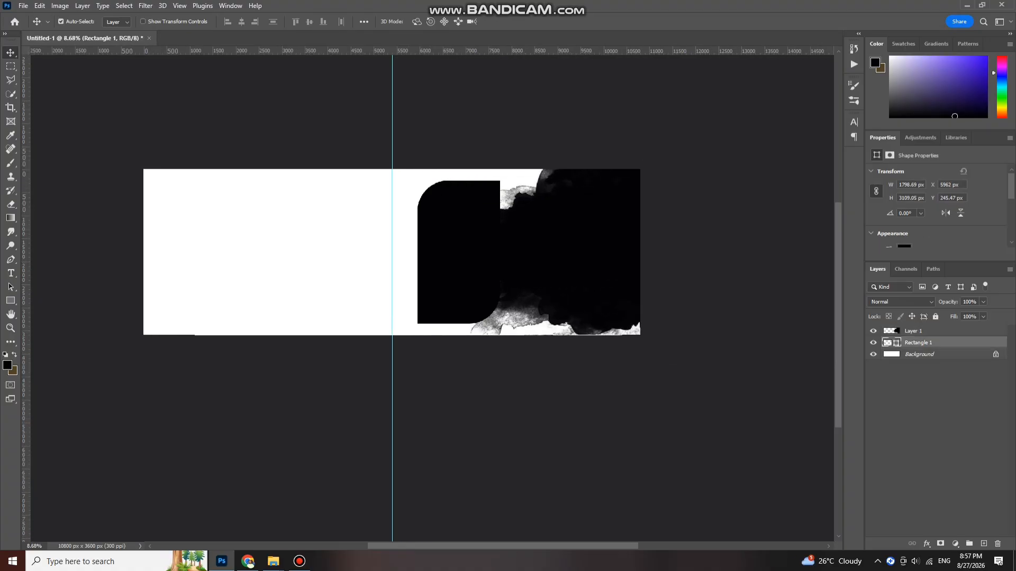
drag(931, 331, 931, 348)
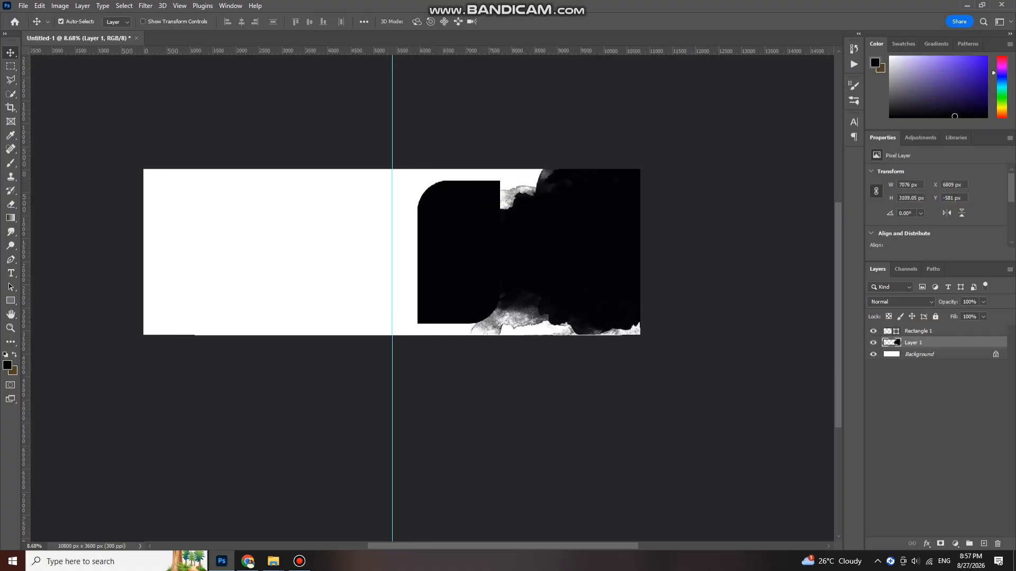
- Add a thin white inside Stroke effect to the rounded shape, increasing its size slightly
click(931, 331)
click(927, 543)
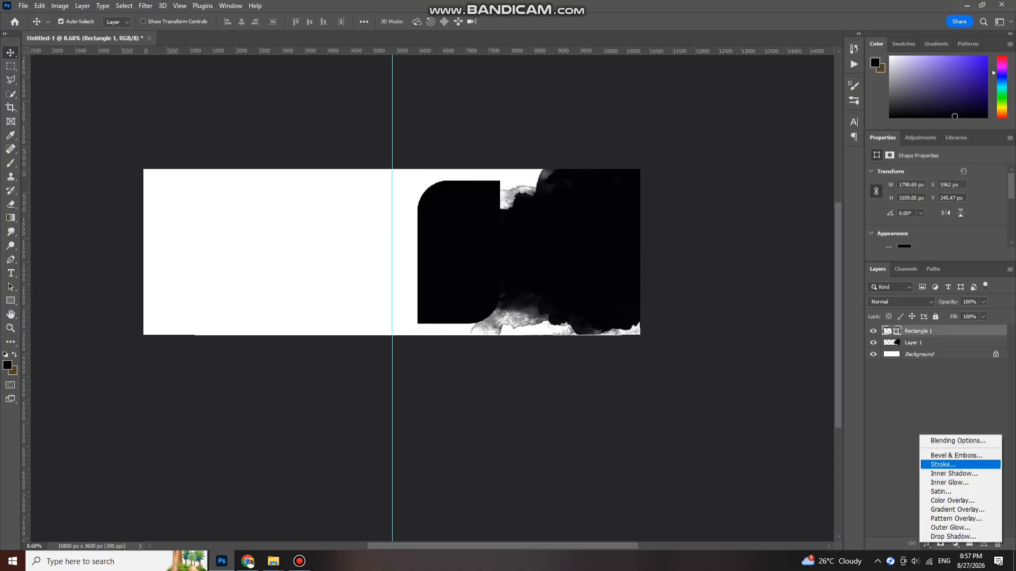
click(944, 465)
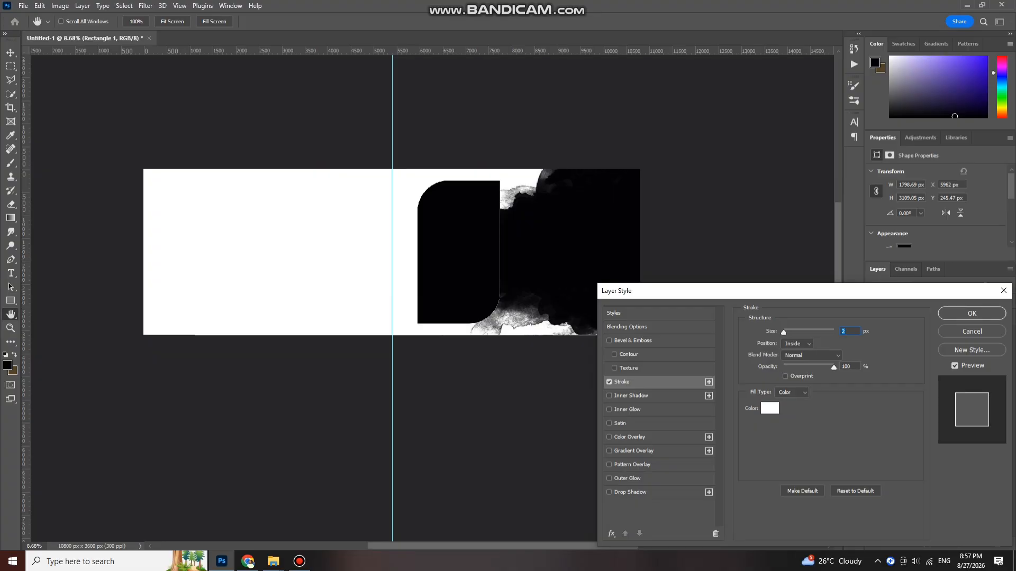
drag(783, 332, 791, 333)
key(Return)
scroll(577, 297, down, 1)
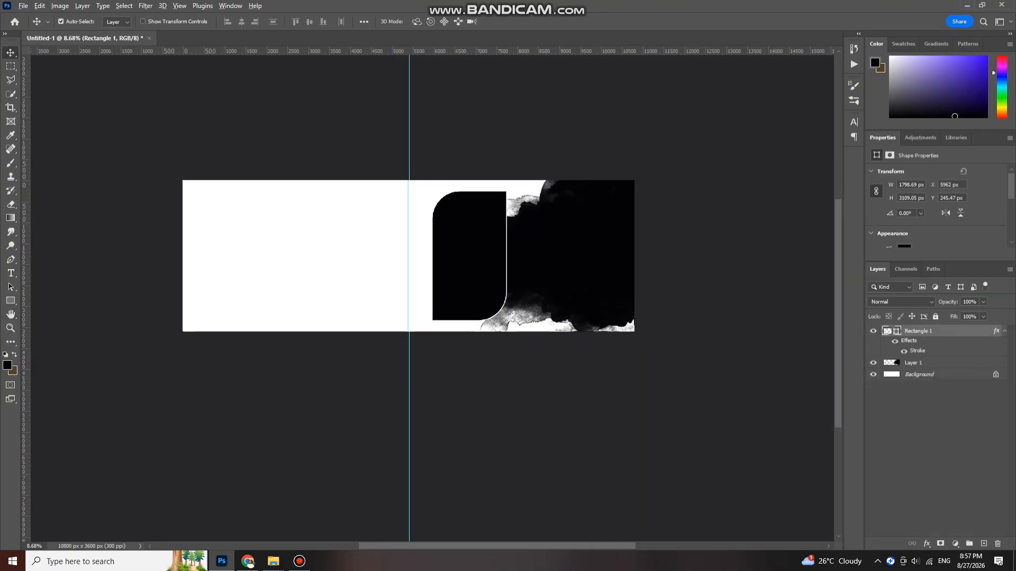
- Duplicate the stroked rounded shape and offset the lower original 50 px to the left, leaving the upper copy selected
scroll(572, 296, up, 6)
scroll(394, 212, up, 1)
scroll(545, 304, down, 3)
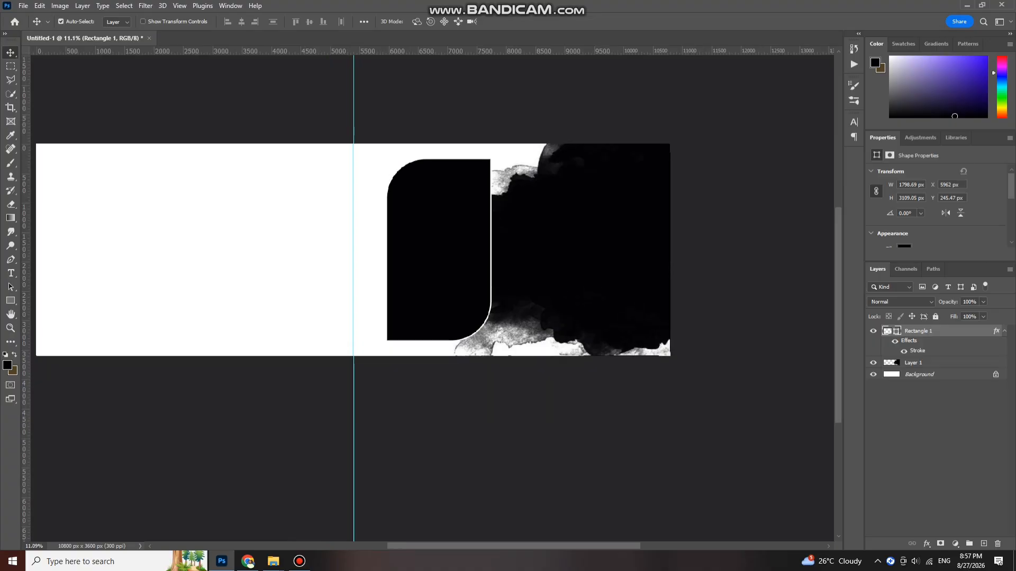
key(ctrl+j)
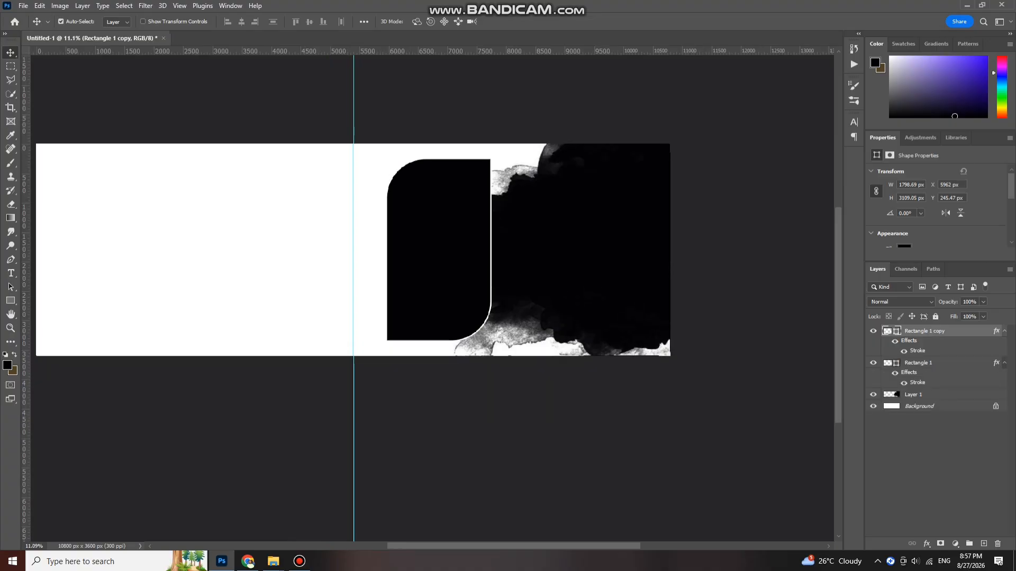
click(918, 363)
scroll(440, 246, up, 1)
scroll(439, 246, down, 2)
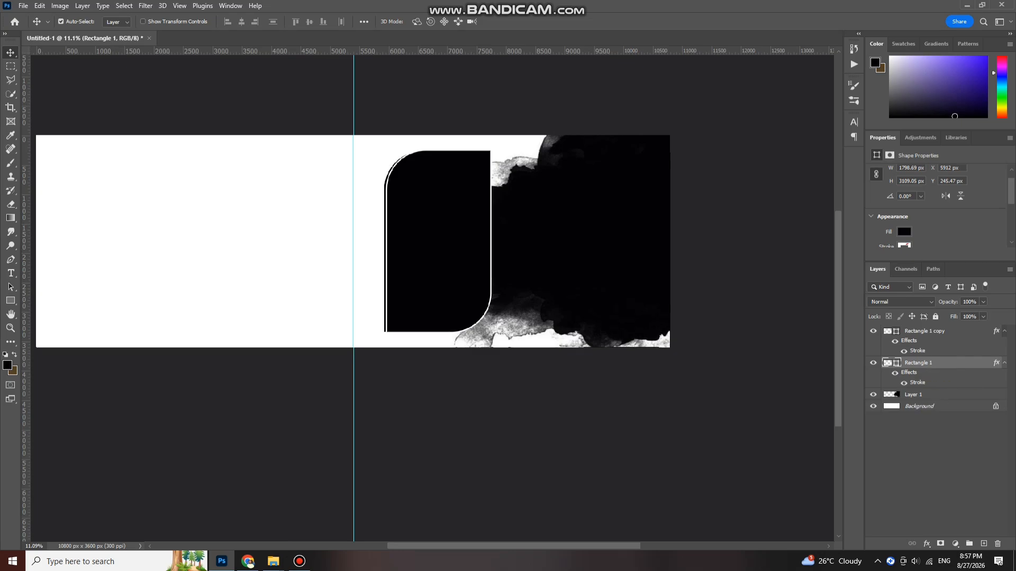
click(450, 248)
scroll(537, 260, down, 5)
scroll(550, 269, left, 4)
scroll(574, 294, up, 5)
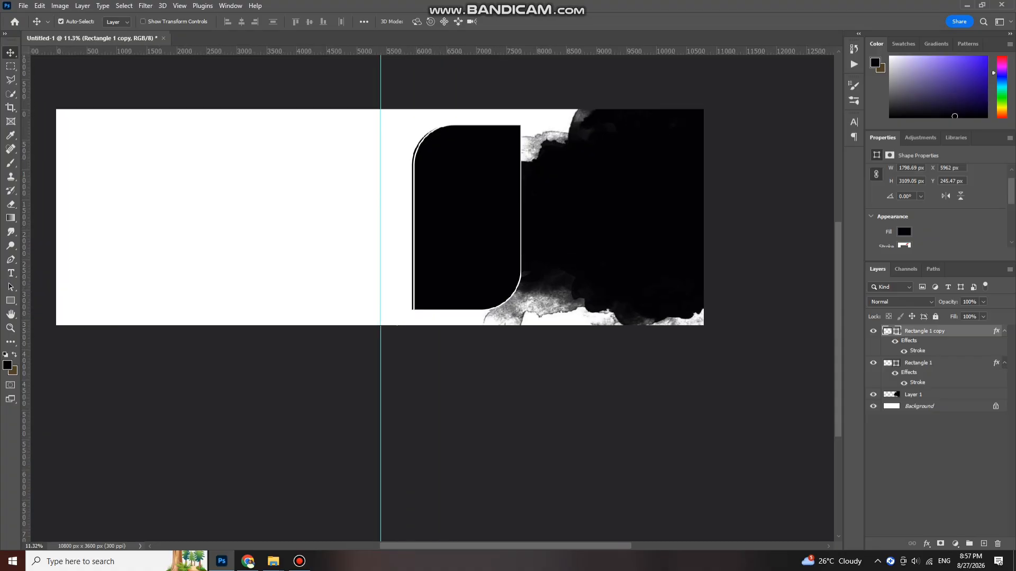
scroll(521, 286, left, 3)
scroll(521, 286, down, 2)
click(273, 561)
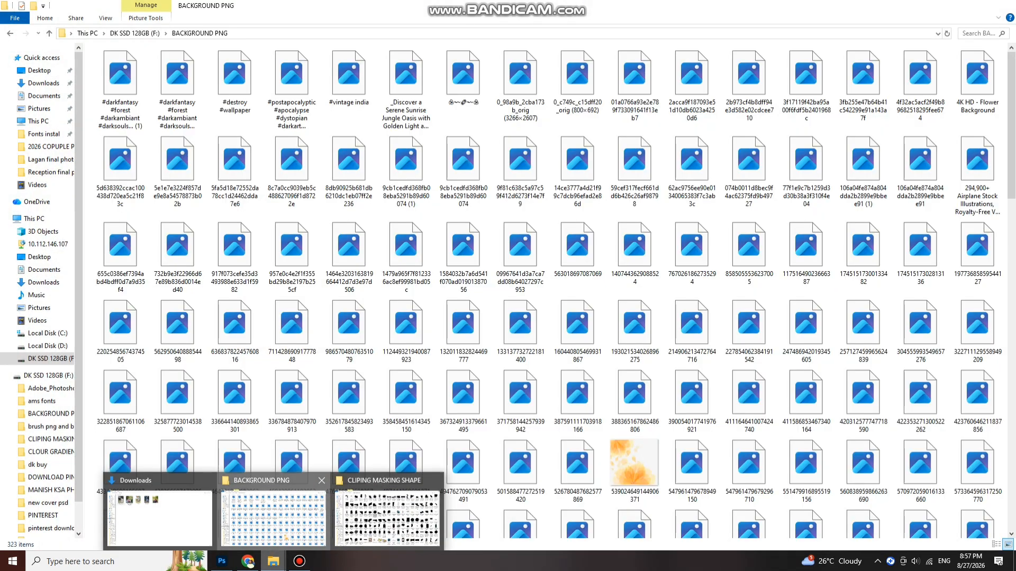
click(273, 518)
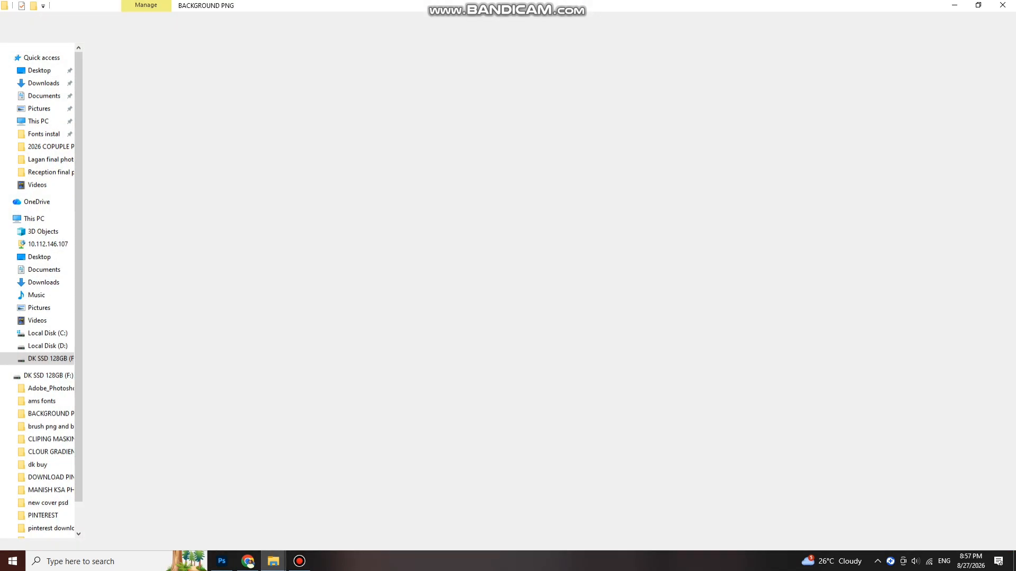
drag(863, 249, 620, 359)
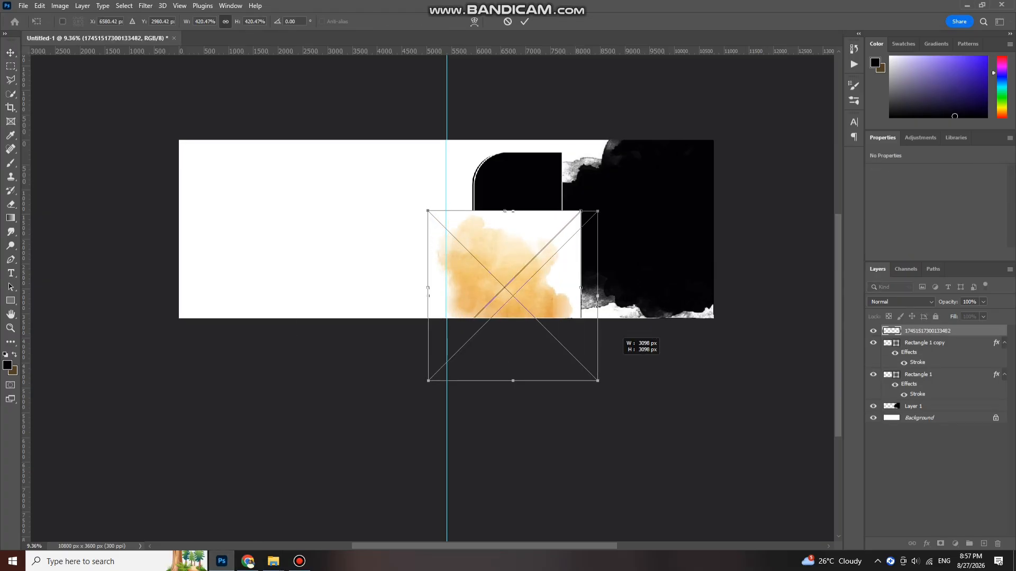
- Move the watercolour image to the left page, scale it to about 511% and rotate it about -23°
drag(539, 290, 300, 222)
drag(410, 231, 403, 186)
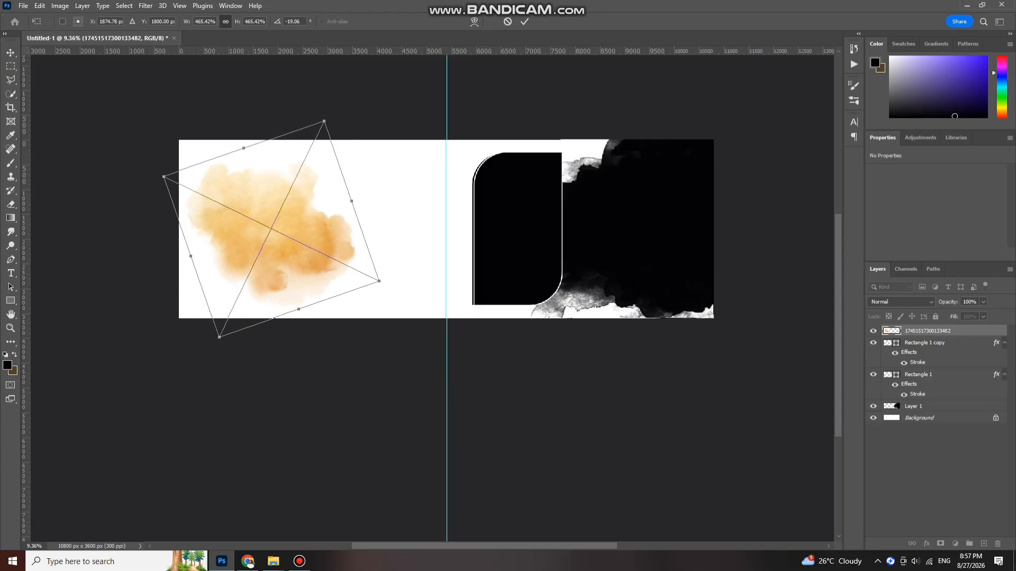
drag(321, 228, 309, 209)
drag(368, 262, 419, 235)
drag(307, 261, 305, 253)
key(Return)
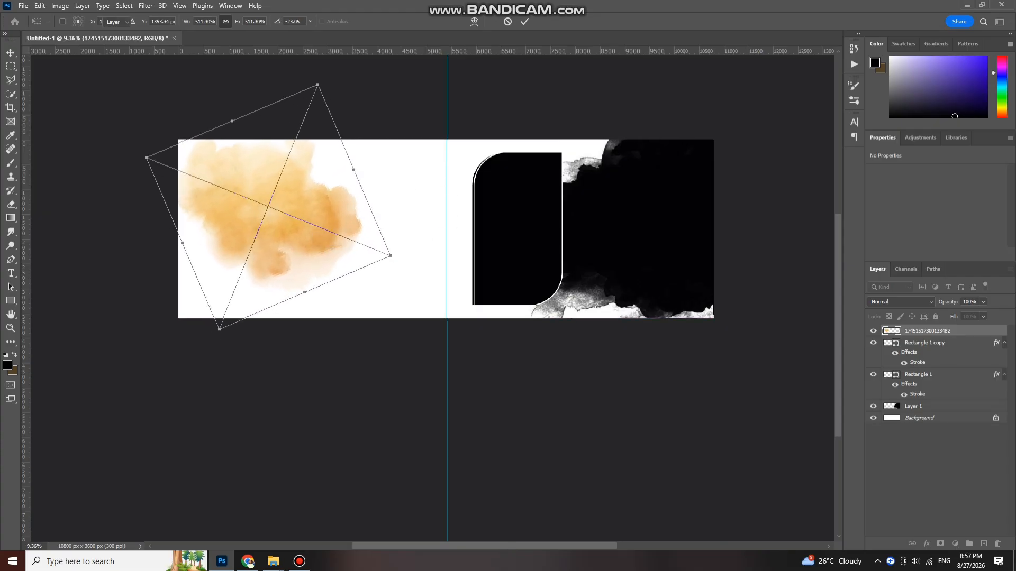
- Duplicate the watercolour slightly to the right, rotate the copy to about -7.7° and set its blend mode to Multiply
alt+drag(276, 212, 339, 209)
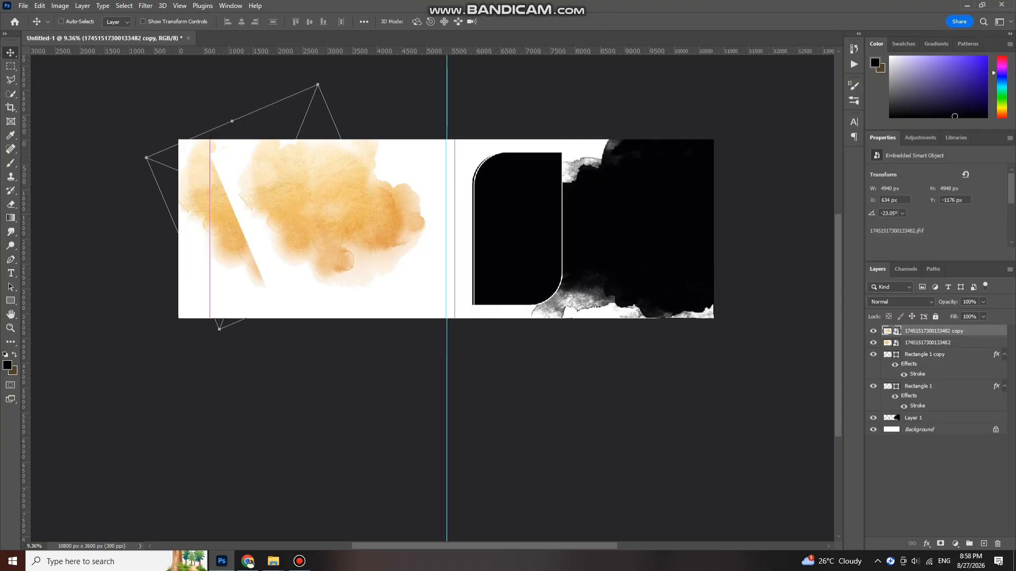
key(ctrl+t)
drag(509, 193, 507, 240)
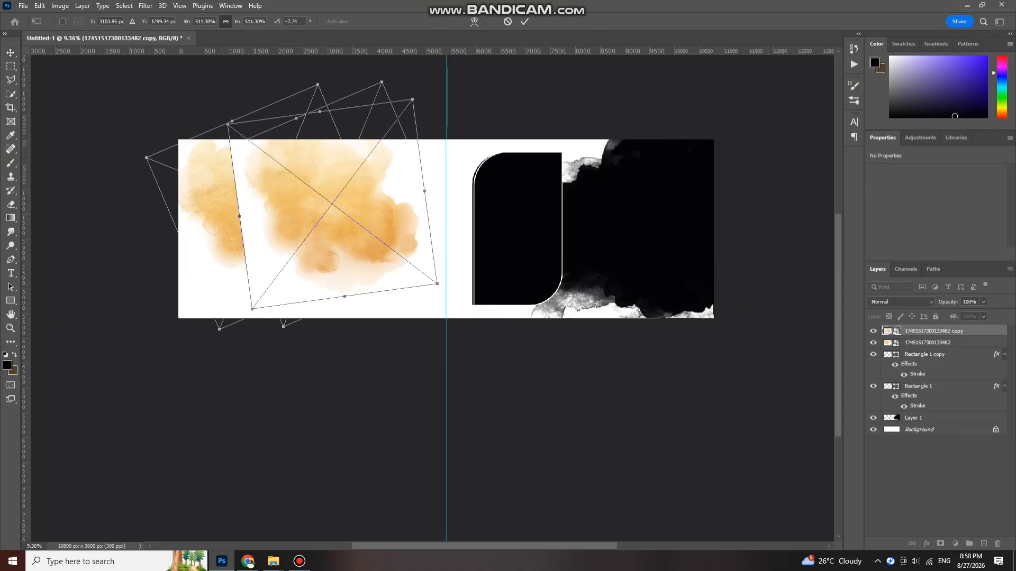
click(900, 301)
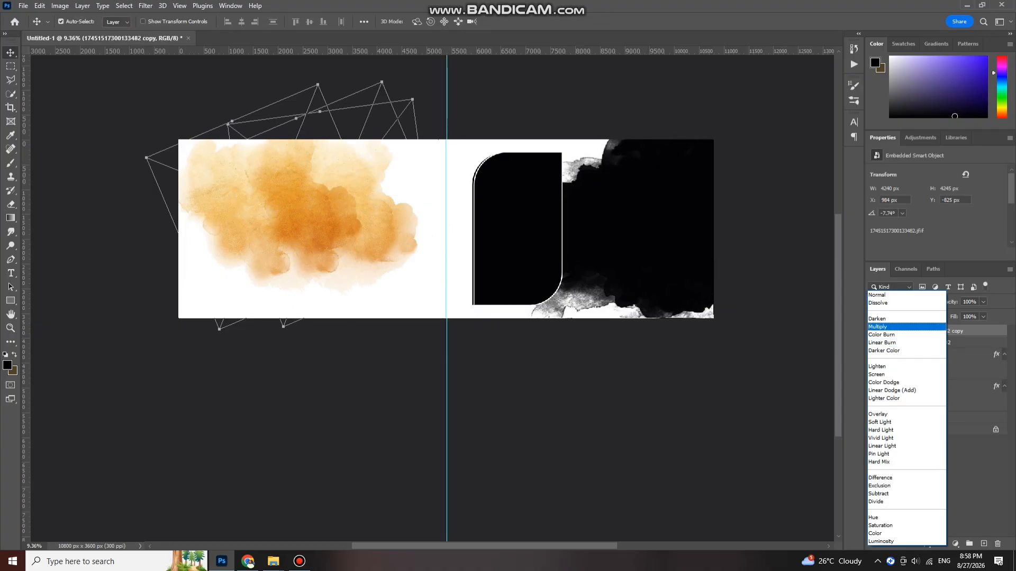
click(900, 327)
- Rotate the watercolour copy to about -38° and move it up and left so it overlaps the original
key(ctrl+t)
drag(376, 209, 349, 217)
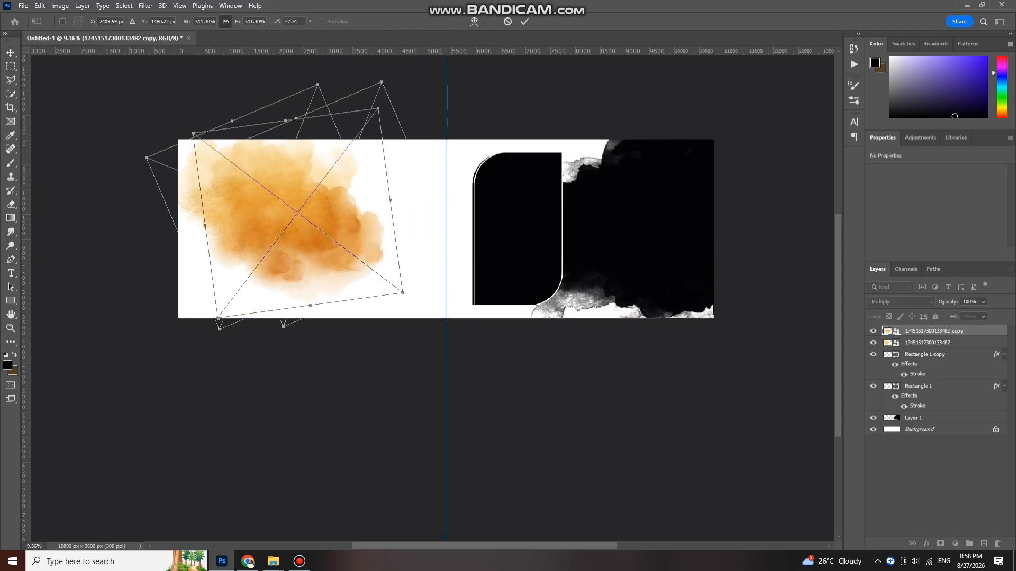
drag(445, 207, 425, 132)
drag(355, 210, 356, 189)
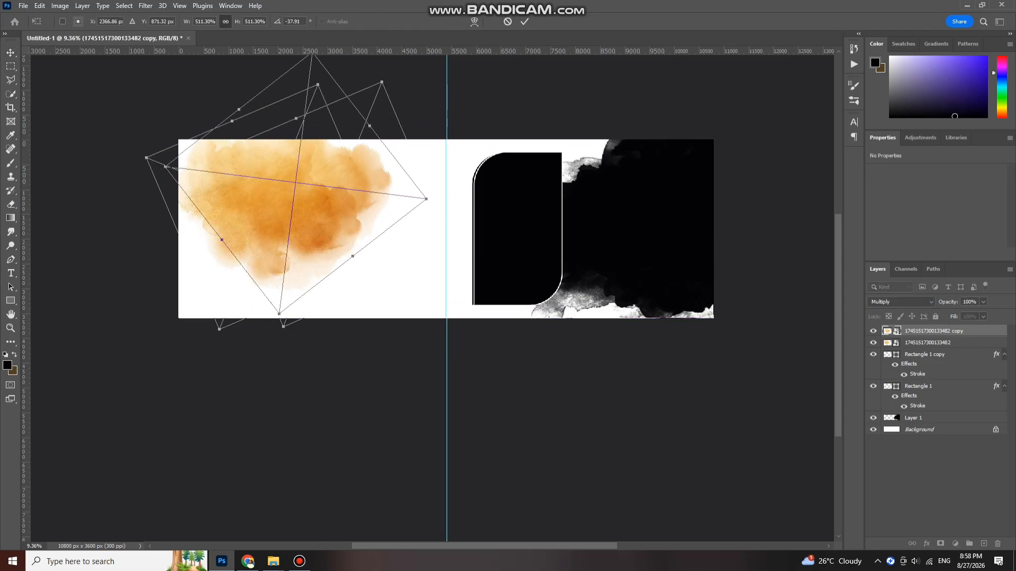
key(Return)
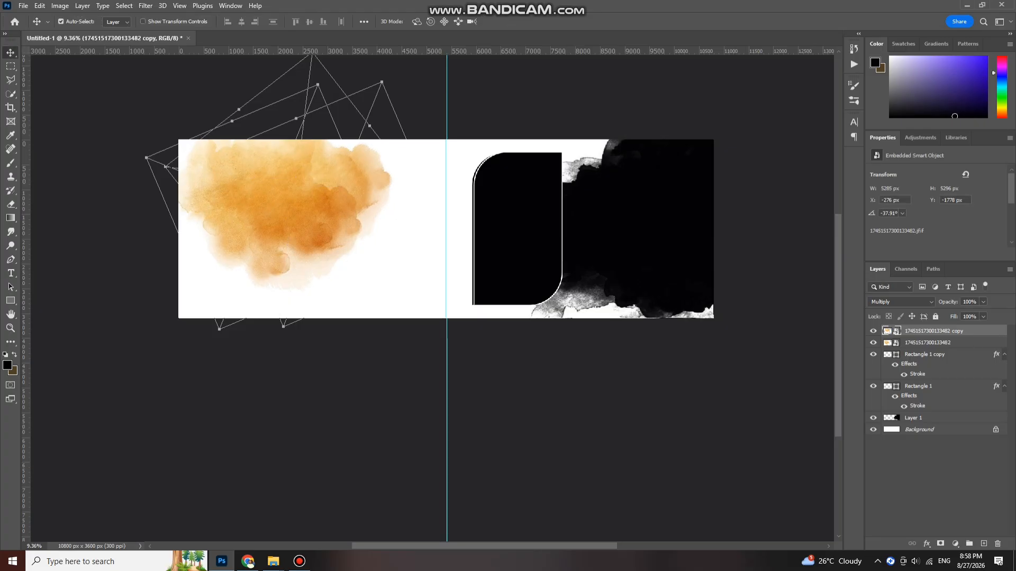
- Merge the original watercolour layer and its Multiply copy into one layer
ctrl+click(927, 342)
key(ctrl+e)
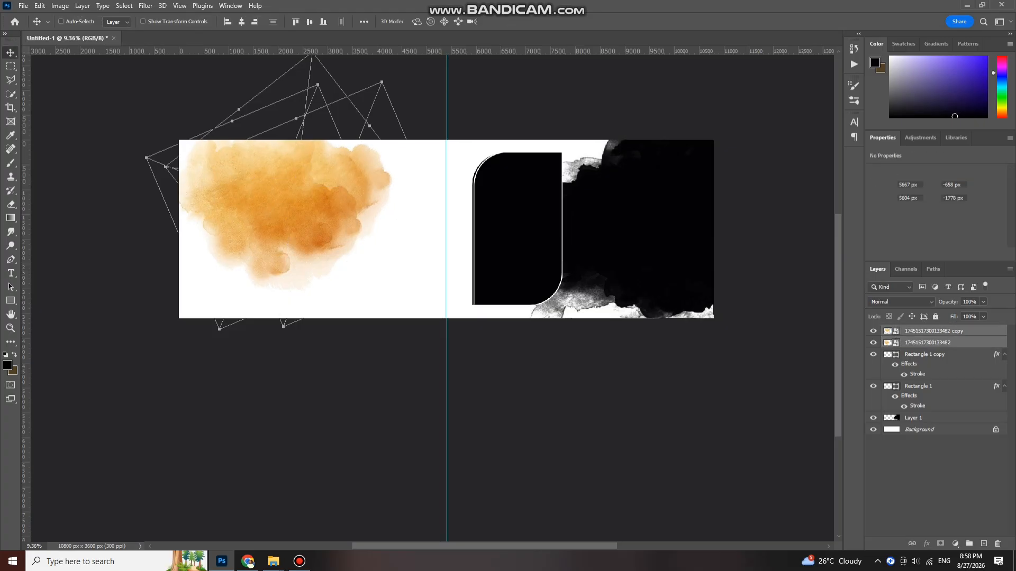
scroll(296, 225, up, 1)
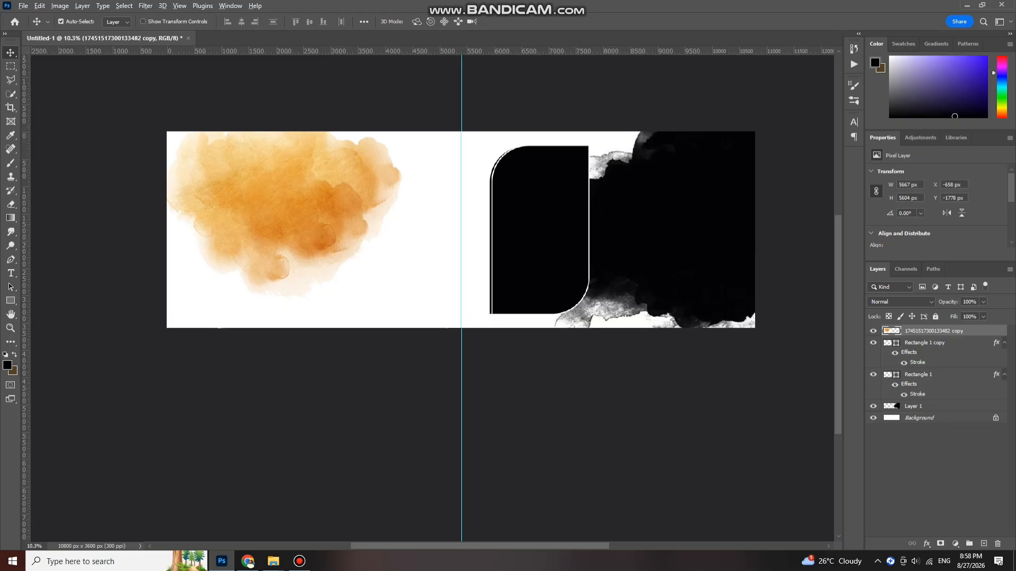
- Apply a Gaussian Blur to the merged watercolour layer, entering a radius of 40.1 pixels and nudging it lower
click(145, 6)
mouse_move(212, 136)
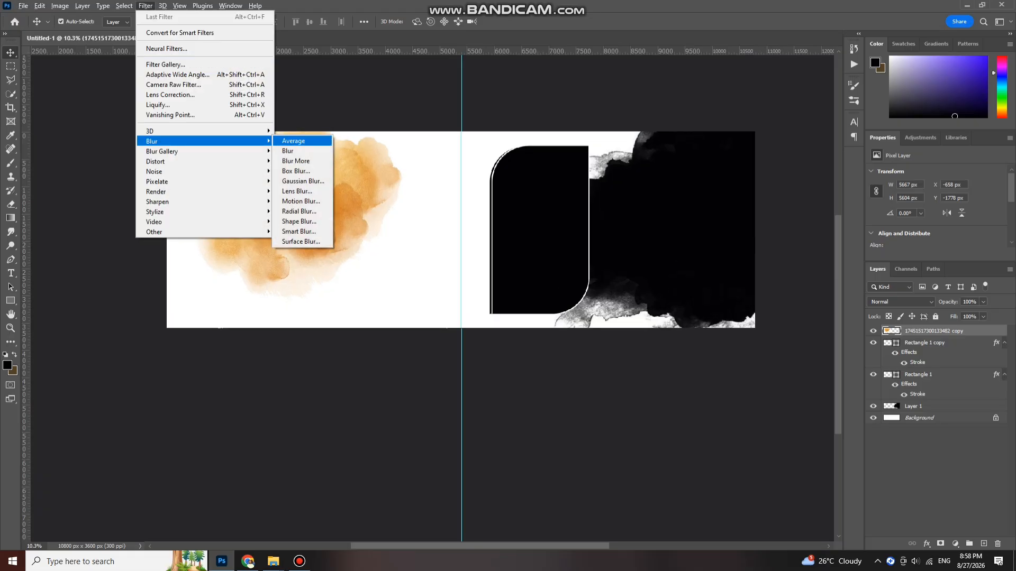
click(302, 181)
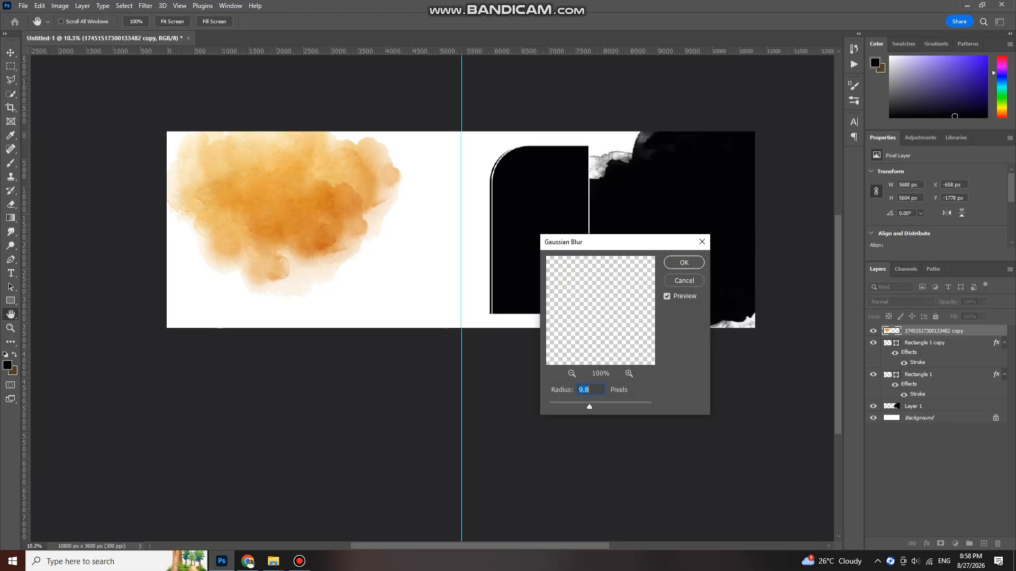
text(40.1)
key(Down)
key(Down)
key(Down)
key(Down)
key(Down)
key(Down)
key(Down)
key(Down)
key(Down)
key(Down)
key(Down)
key(Down)
key(Down)
key(Down)
key(Return)
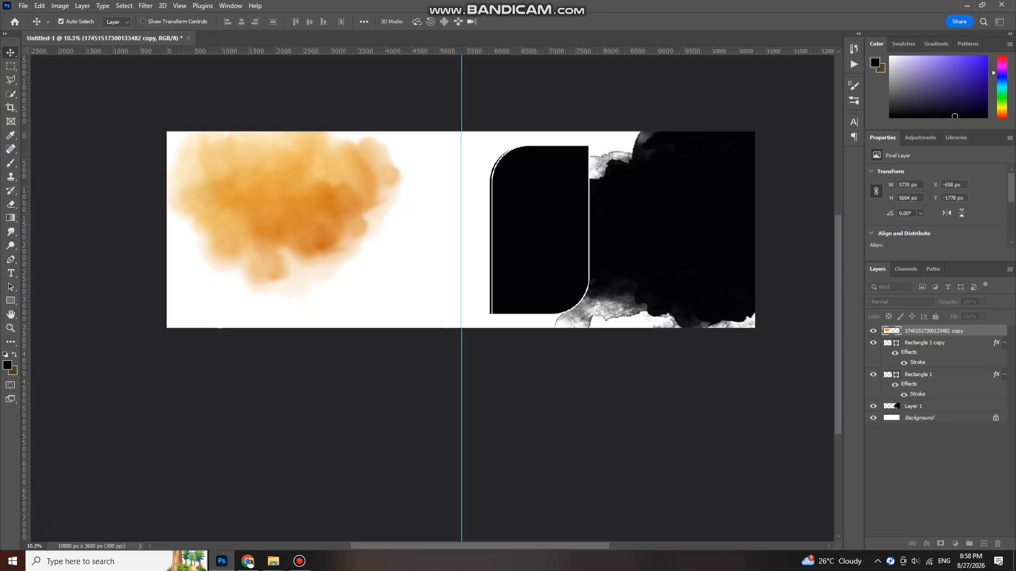
scroll(284, 233, down, 3)
scroll(291, 180, up, 1)
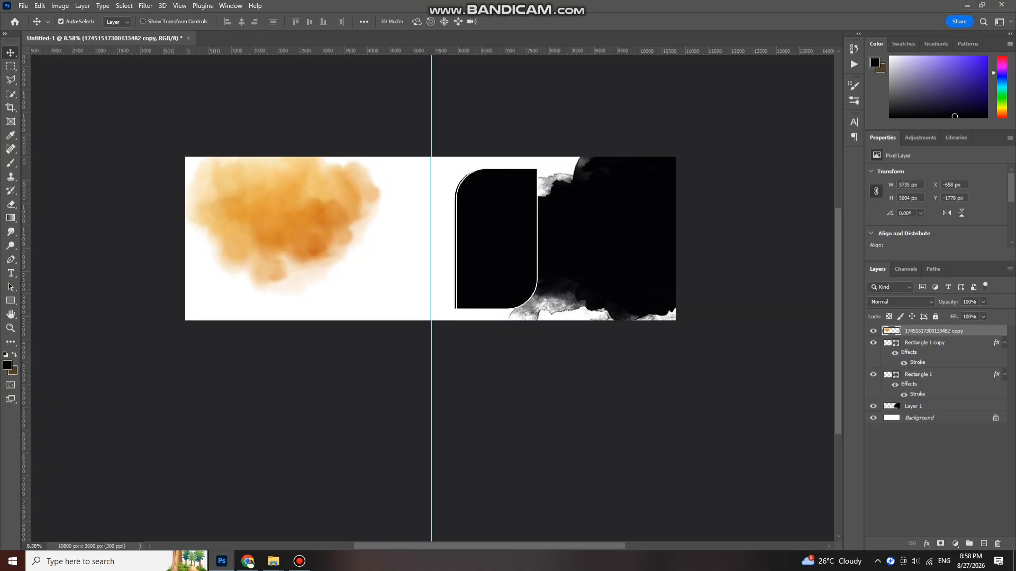
- Scale the blurred watercolour to about 109% and move it slightly up so it covers the left page's upper corner
key(ctrl+t)
scroll(324, 264, down, 1)
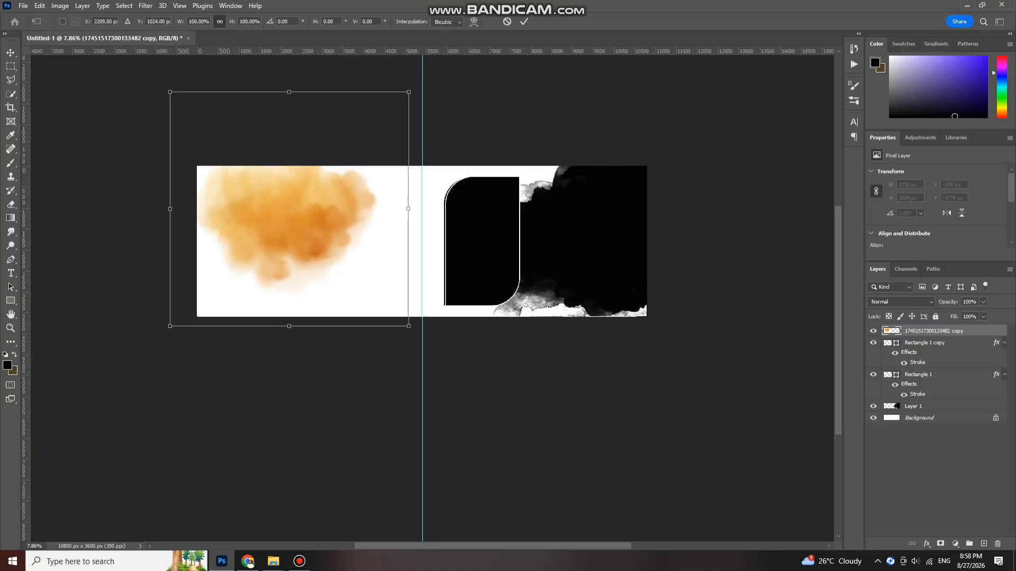
drag(289, 326, 289, 347)
drag(308, 263, 302, 250)
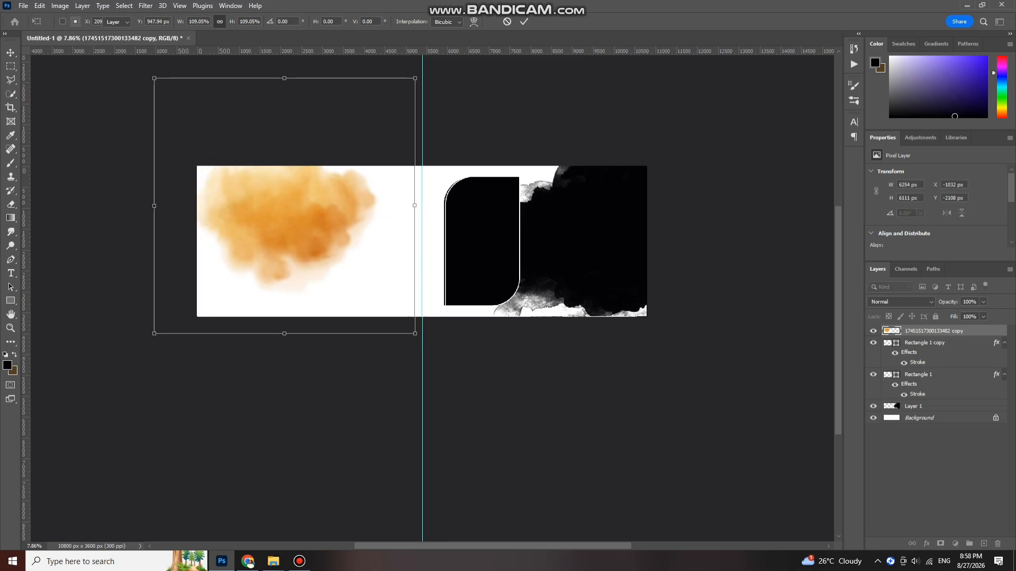
key(Return)
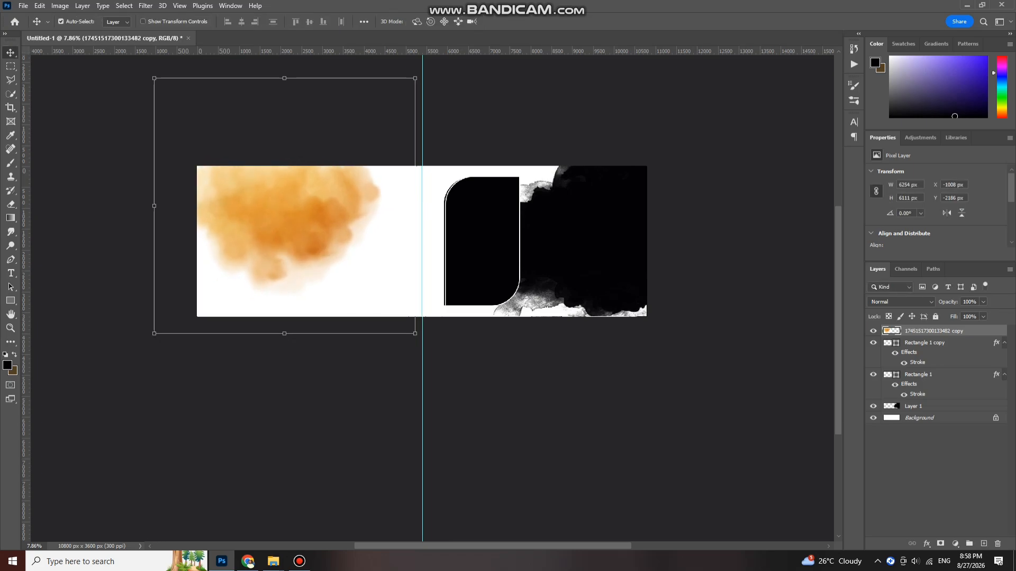
- Place the photo named download from the Downloads folder directly above the Rectangle 1 copy layer, over the black rounded shape
scroll(319, 241, down, 2)
scroll(312, 242, right, 2)
scroll(289, 243, up, 4)
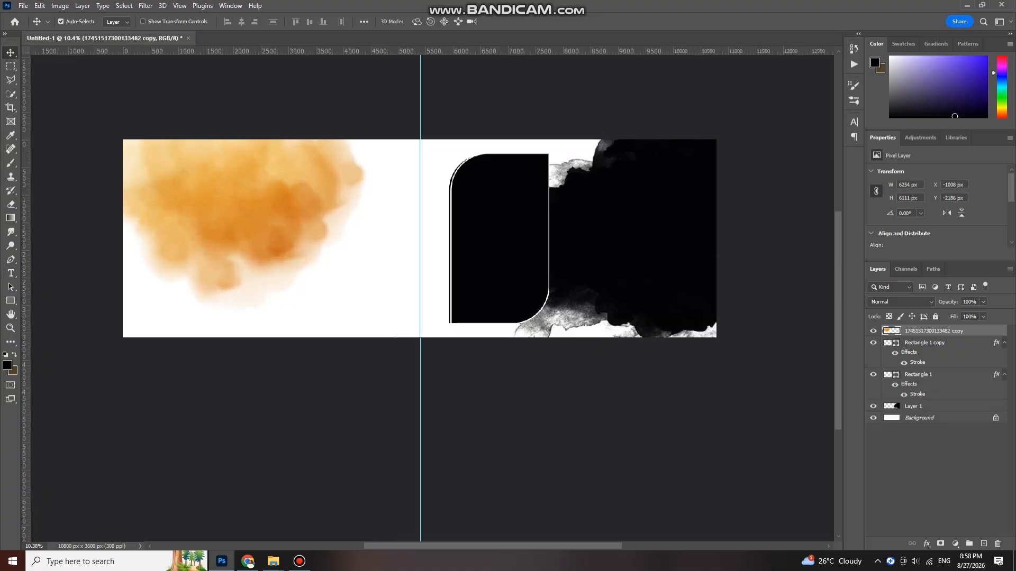
scroll(420, 238, up, 1)
click(498, 263)
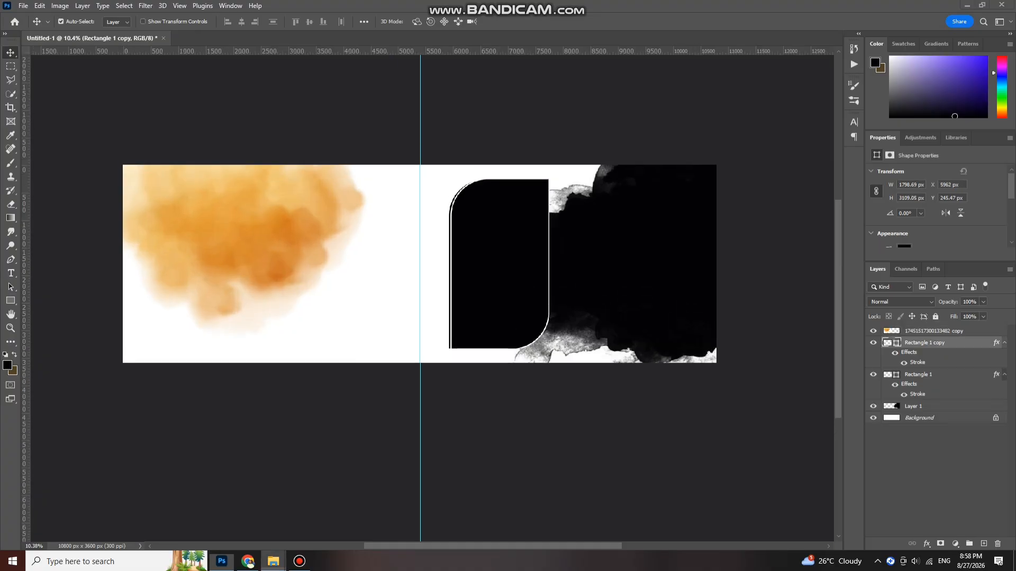
mouse_move(273, 561)
click(159, 513)
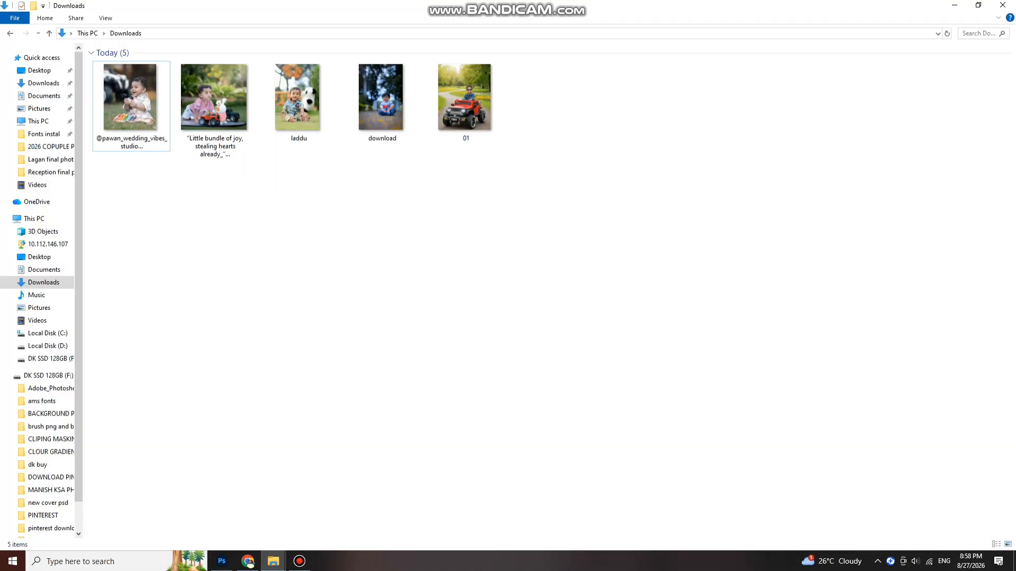
drag(308, 118, 326, 328)
drag(392, 118, 381, 360)
drag(439, 298, 504, 283)
key(Return)
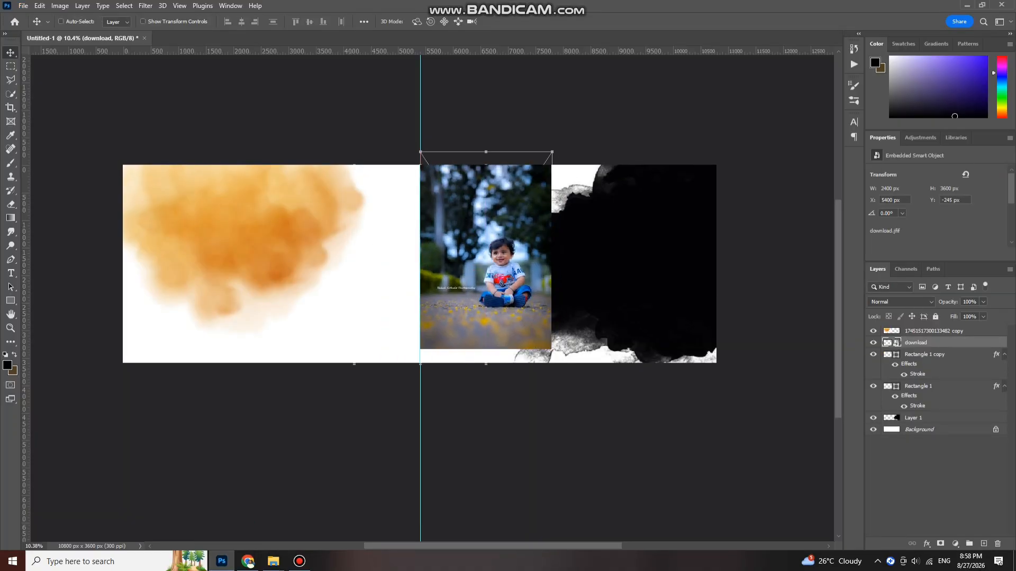
- Clip the download photo to the Rectangle 1 copy shape, enlarge it and rotate it to about 2.25°
key(ctrl+alt+g)
key(ctrl+t)
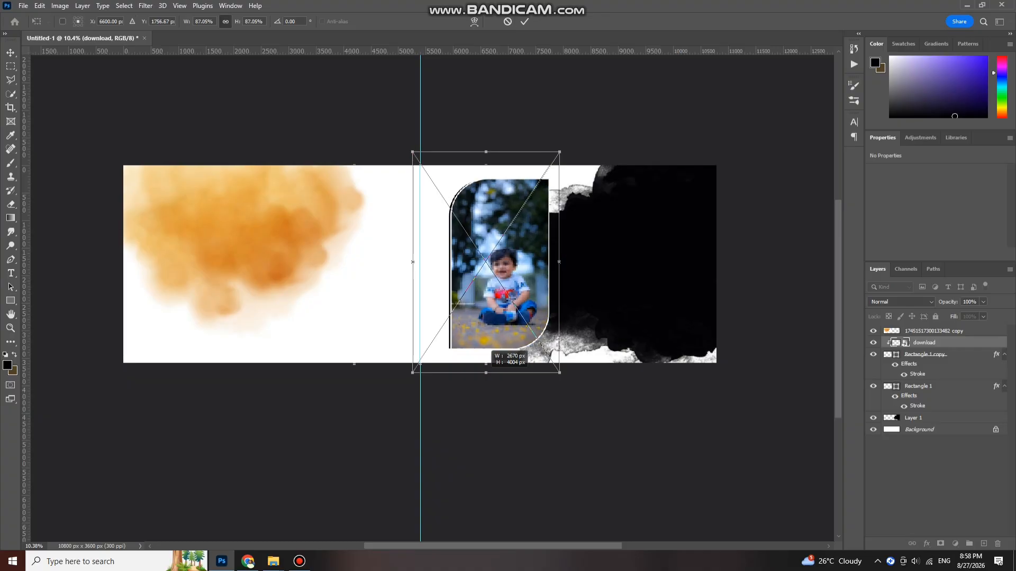
drag(577, 312, 535, 299)
key(Return)
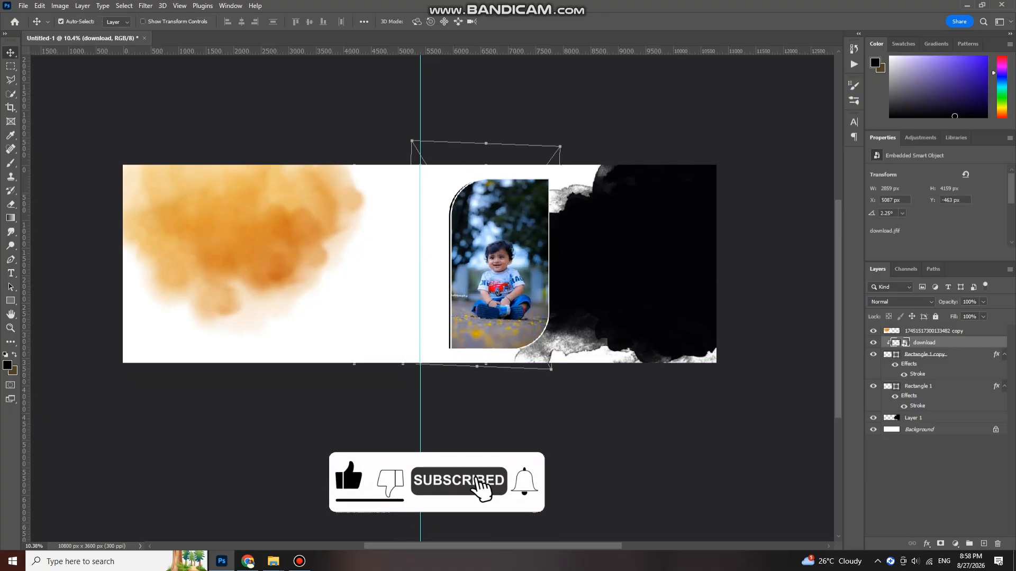
- Enlarge the clipped download photo to about 97.7% and reposition it so the child sits within the rounded frame
key(ctrl+t)
drag(486, 144, 486, 119)
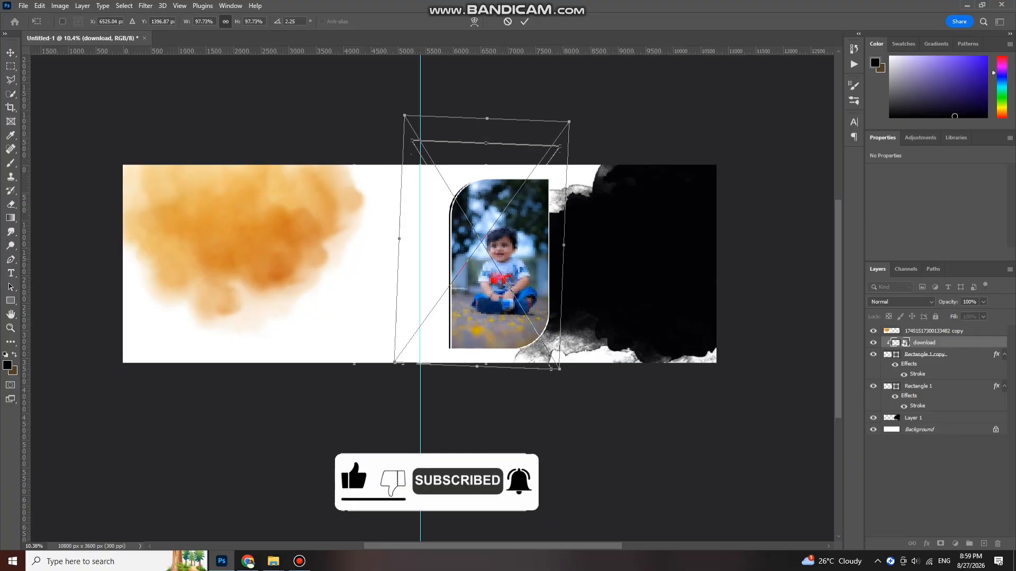
drag(507, 256, 507, 260)
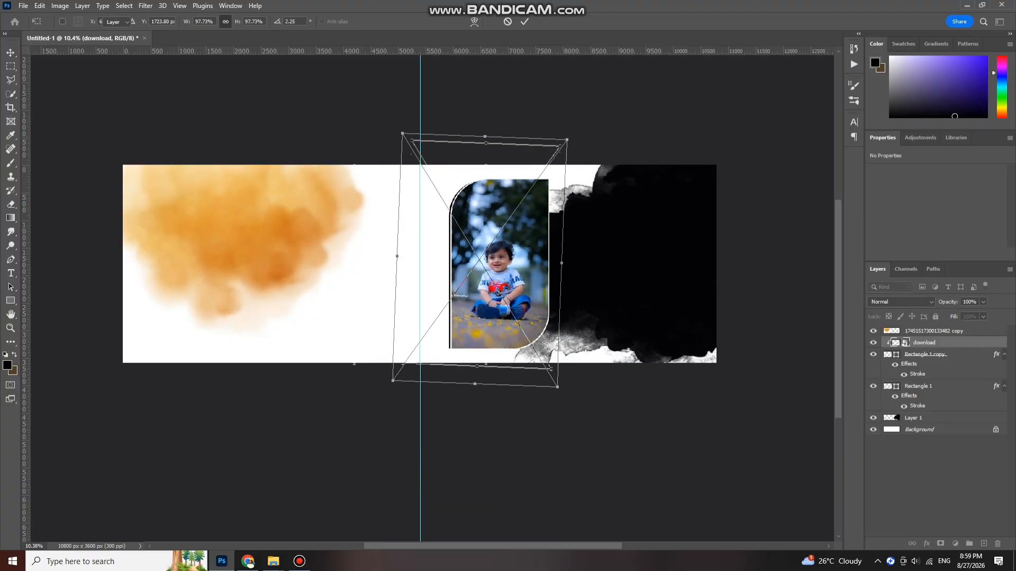
key(Return)
scroll(534, 317, up, 2)
scroll(529, 297, down, 3)
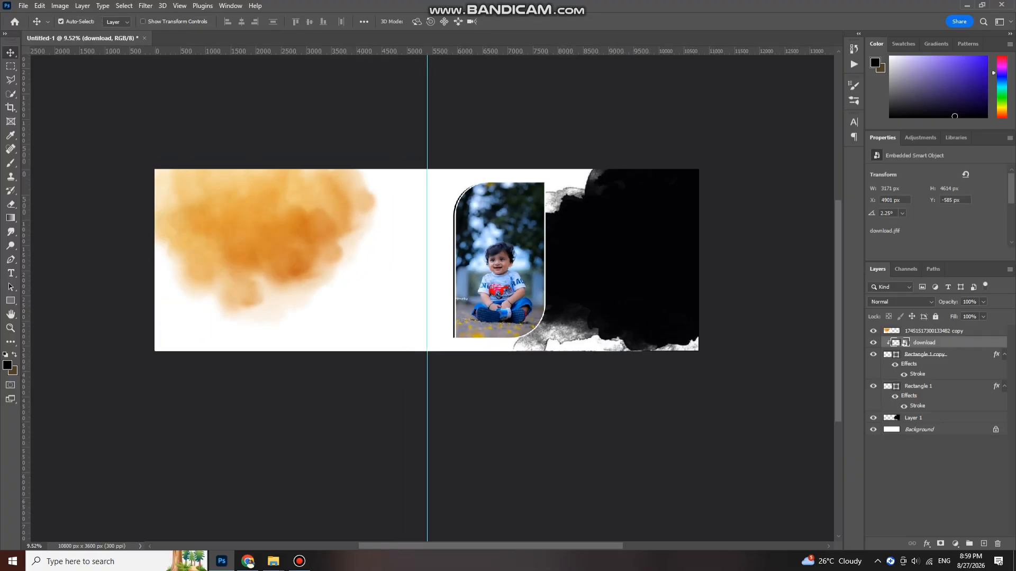
- Place the laddu photo from Downloads above Layer 1, enlarge it to about 3939 x 5909 px and position it over the splatter
click(914, 418)
mouse_move(273, 562)
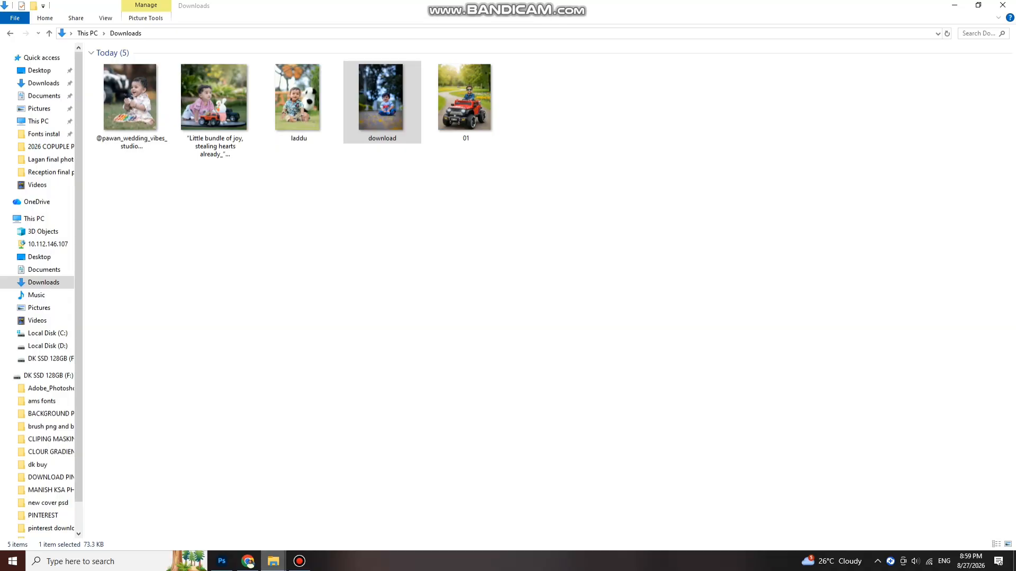
click(129, 500)
drag(328, 122, 668, 263)
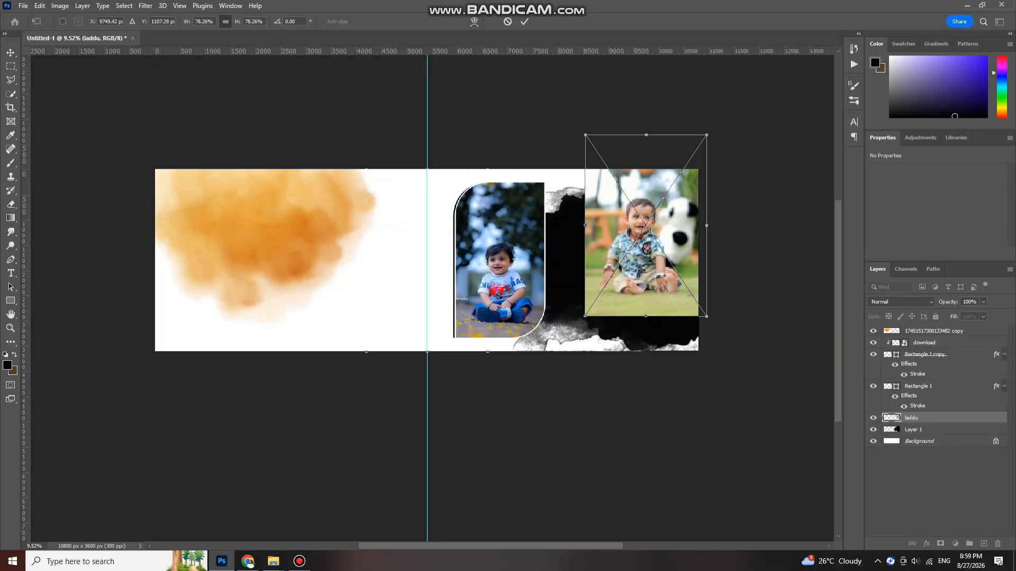
drag(646, 316, 646, 434)
drag(646, 355, 642, 314)
key(Return)
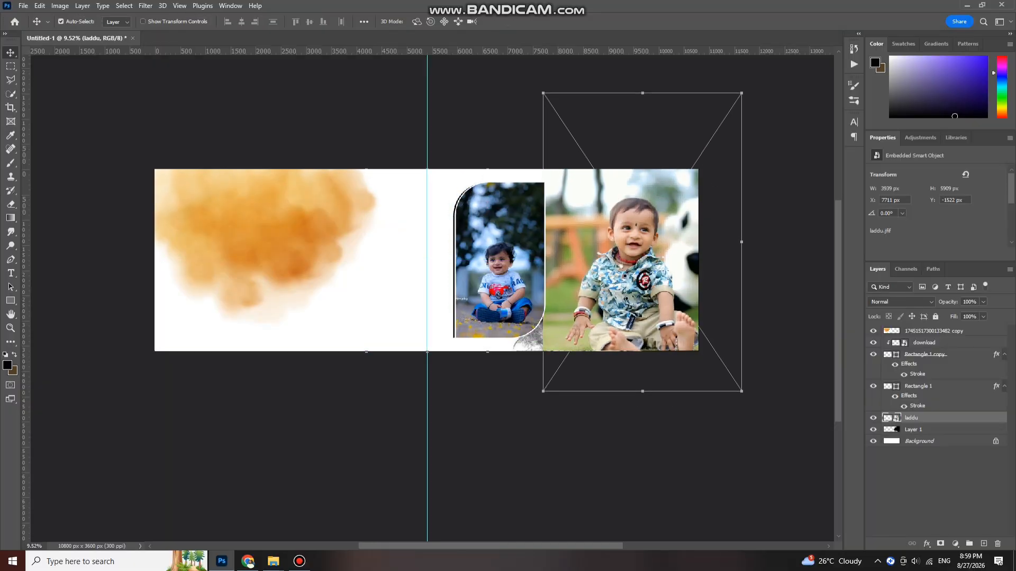
- Clip the laddu photo to the Layer 1 splatter, nudge it slightly up and hide it with a black layer mask
key(ctrl+alt+g)
drag(621, 265, 621, 262)
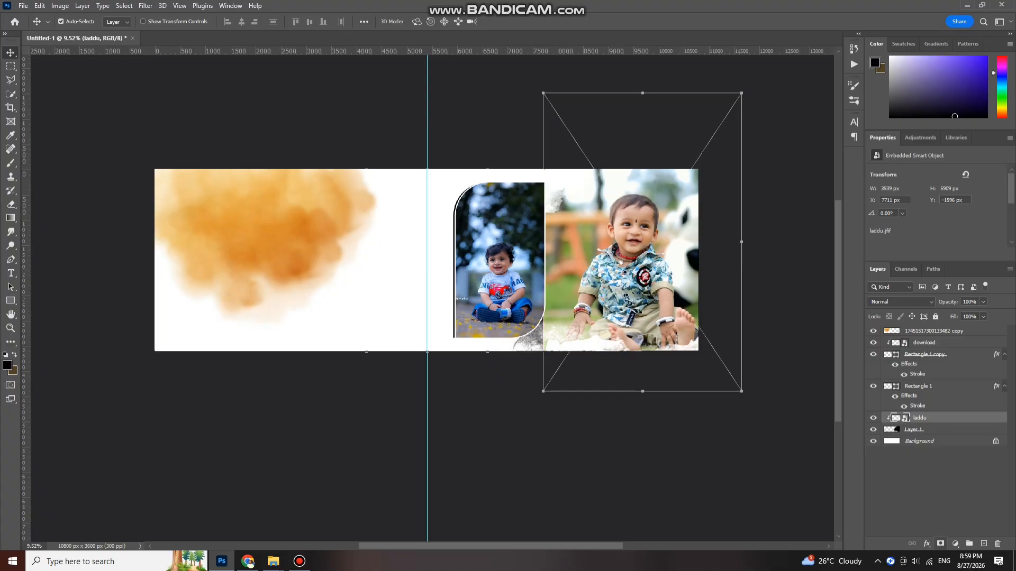
click(940, 544)
key(ctrl+i)
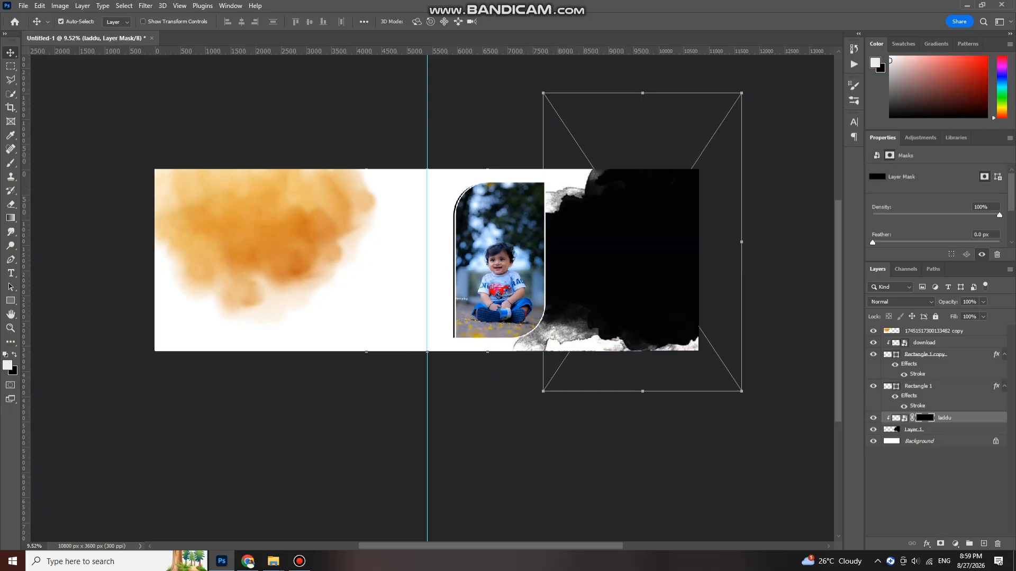
- Reveal the child's head and upper body by painting white on the laddu mask with a soft 2400 px brush at 59% flow
key(b)
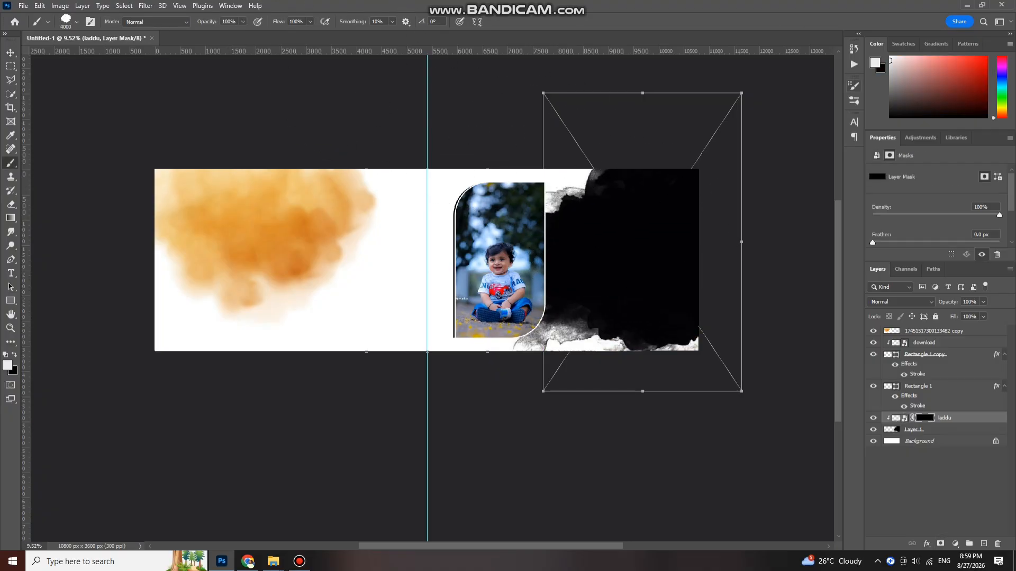
key(F5)
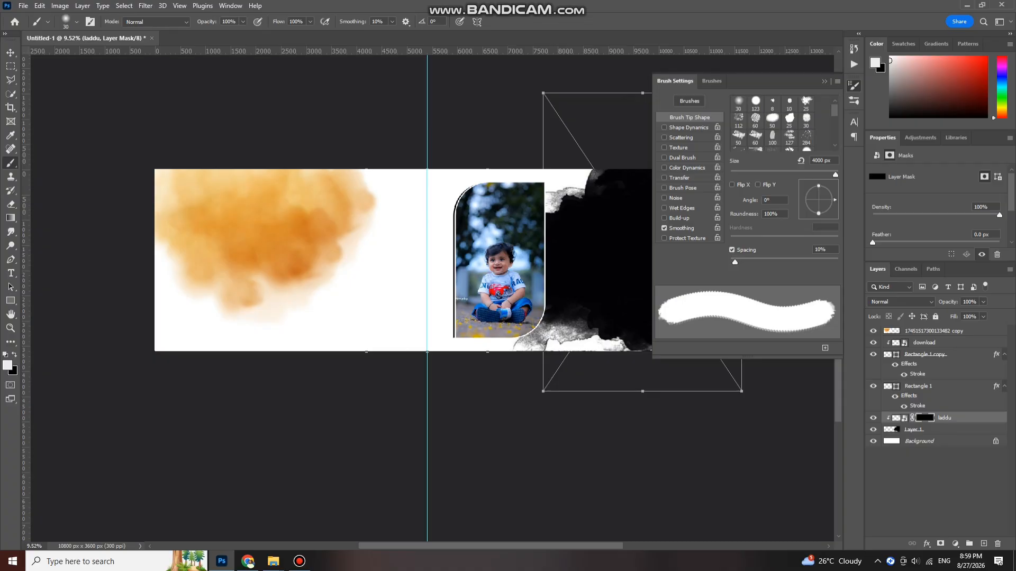
key(F5)
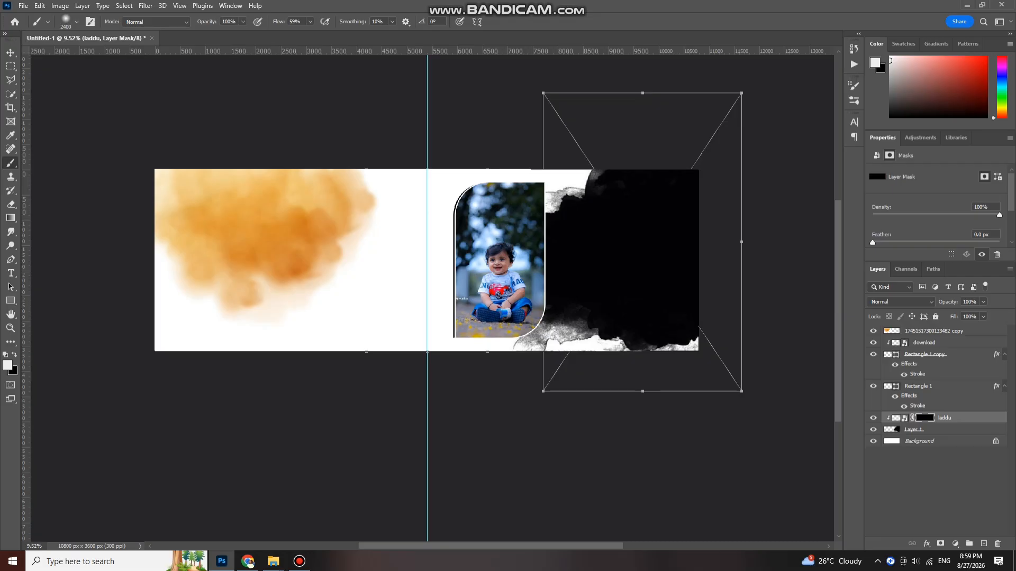
click(631, 238)
click(636, 231)
click(636, 242)
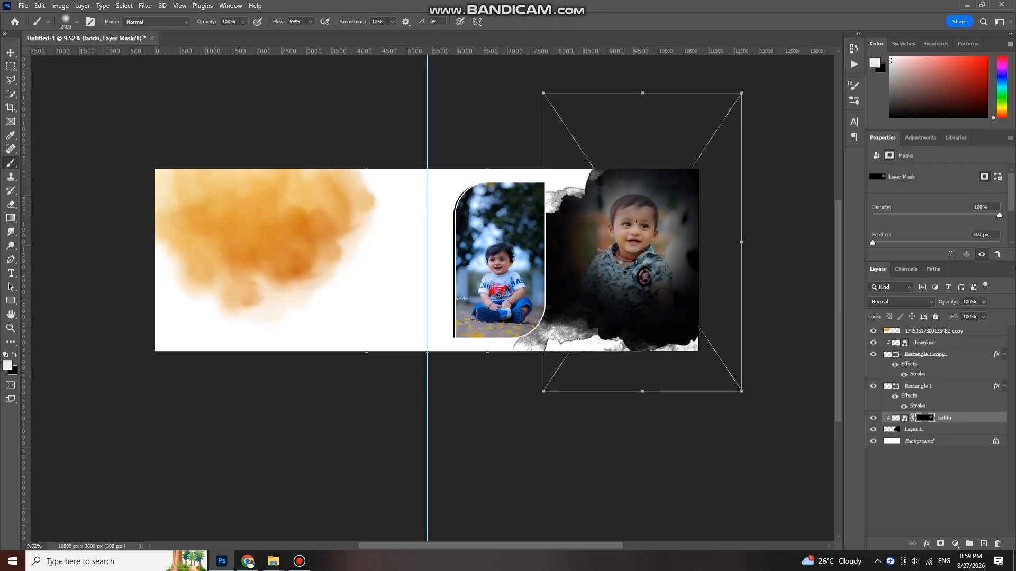
click(637, 235)
click(635, 232)
click(637, 231)
click(632, 246)
key(v)
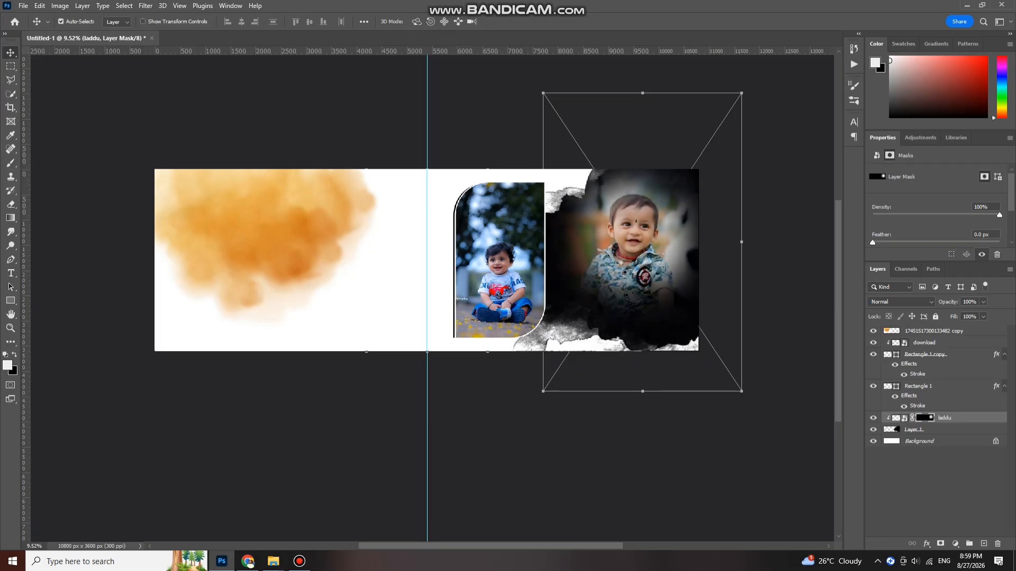
click(914, 429)
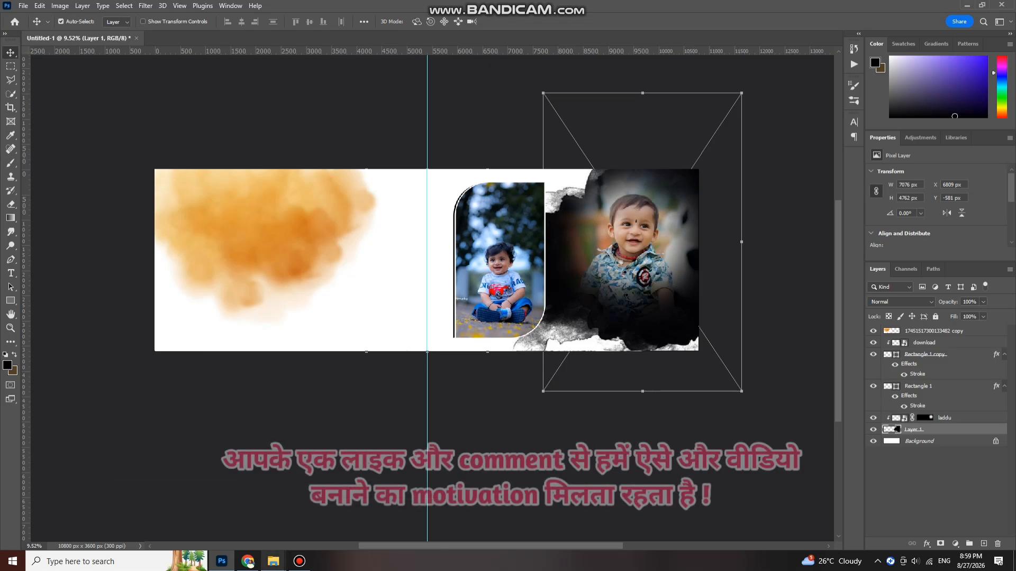
click(273, 561)
click(274, 511)
scroll(577, 315, down, 7)
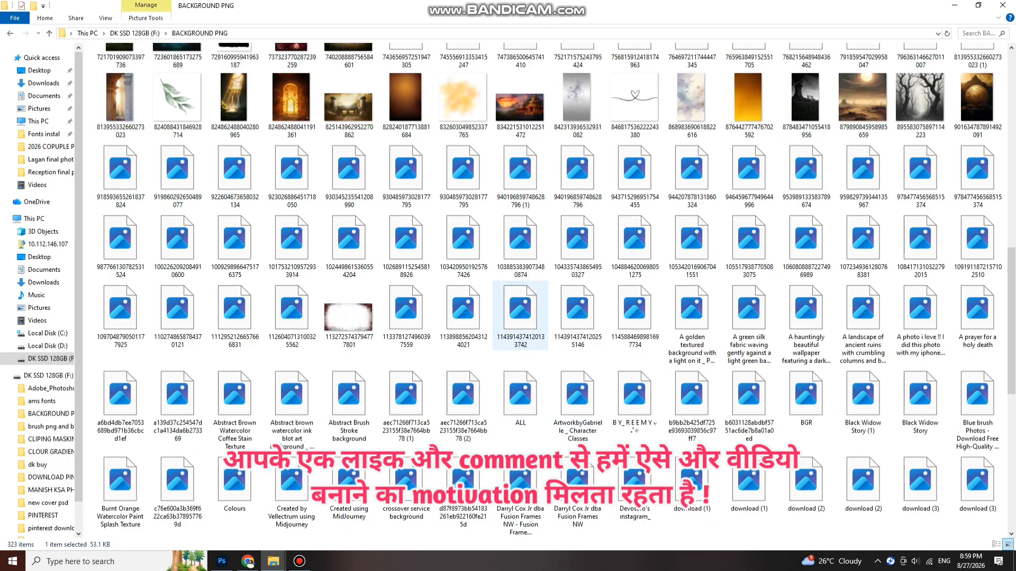
scroll(520, 397, up, 6)
drag(520, 420, 603, 240)
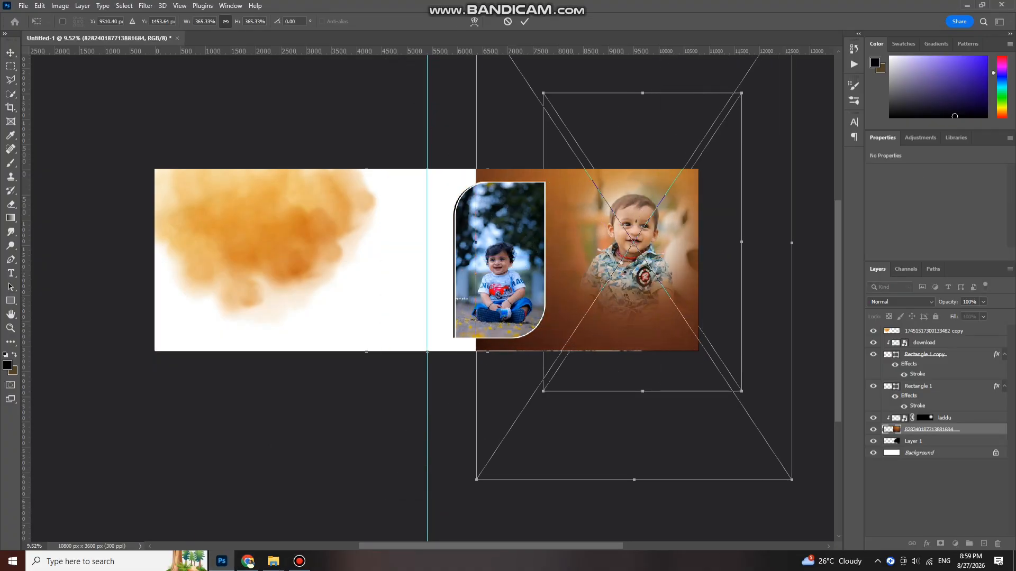
- Clip the brown texture to the Layer 1 splatter, reduce it to about 4869 x 7298 px and reposition it over the splatter
key(ctrl+alt+g)
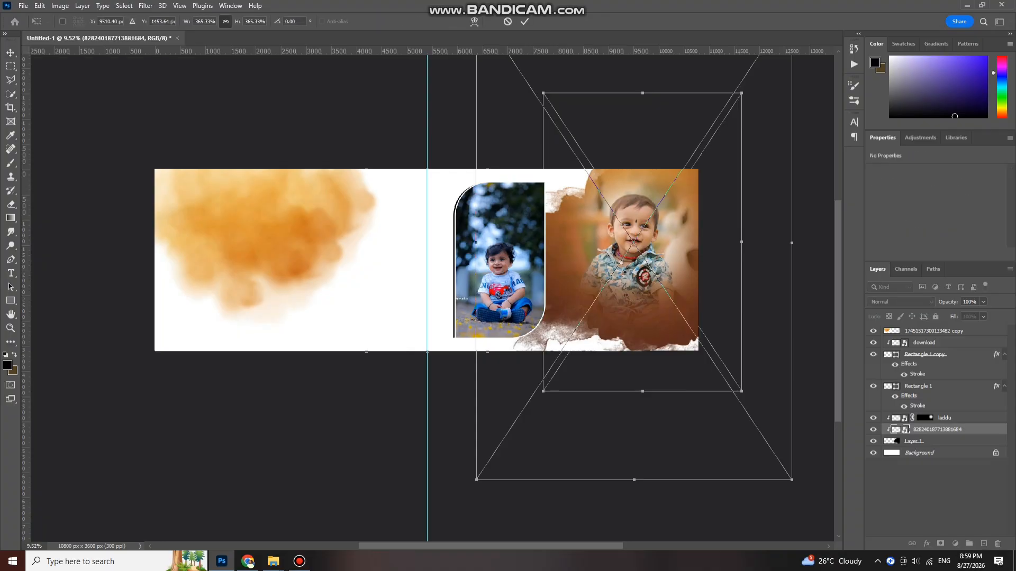
drag(792, 243, 723, 243)
drag(660, 281, 676, 257)
key(Return)
- Open the jeep photo 01.jpg from the Downloads folder as a separate document
scroll(803, 234, down, 5)
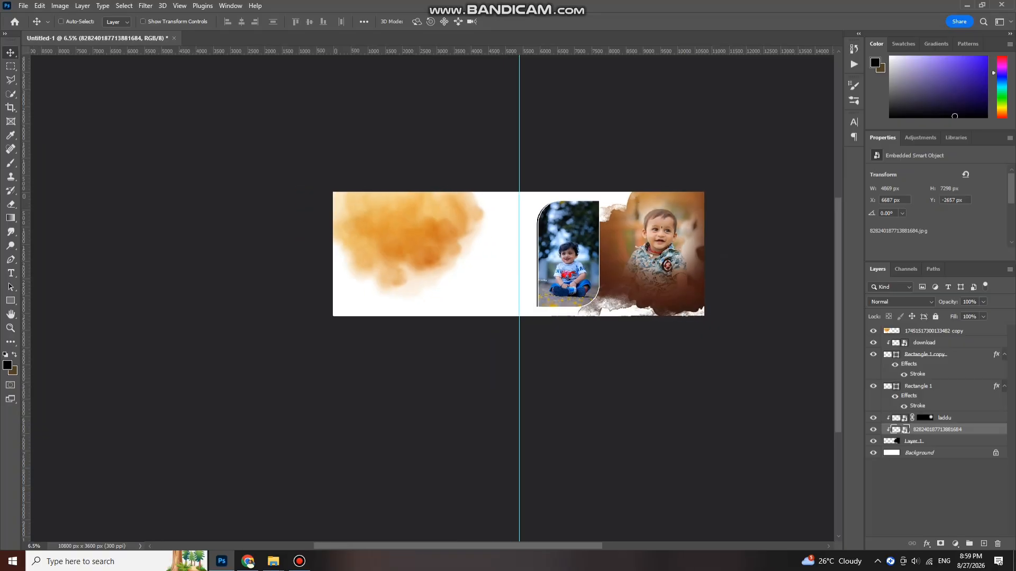
scroll(501, 254, up, 3)
scroll(412, 347, up, 3)
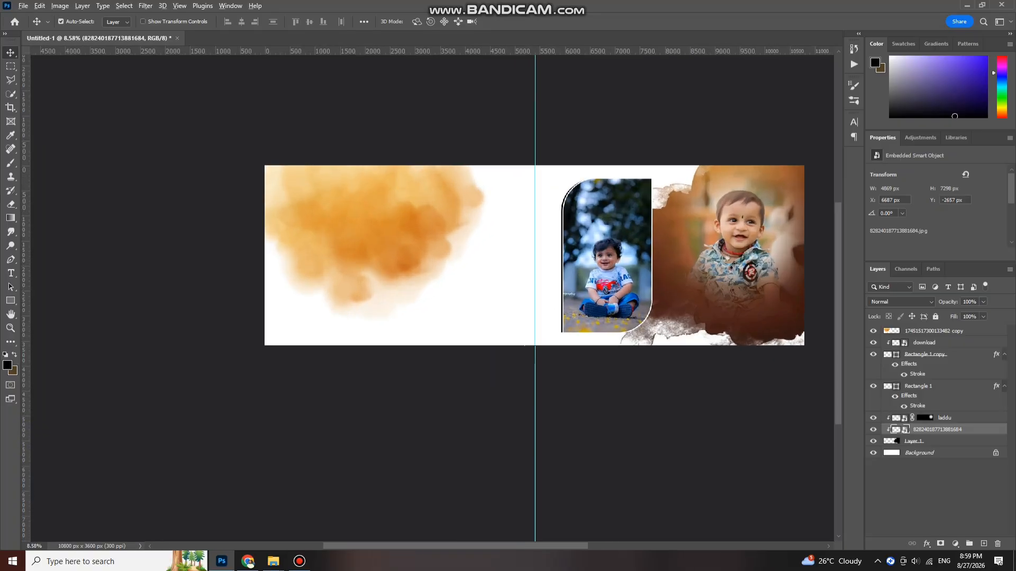
mouse_move(273, 561)
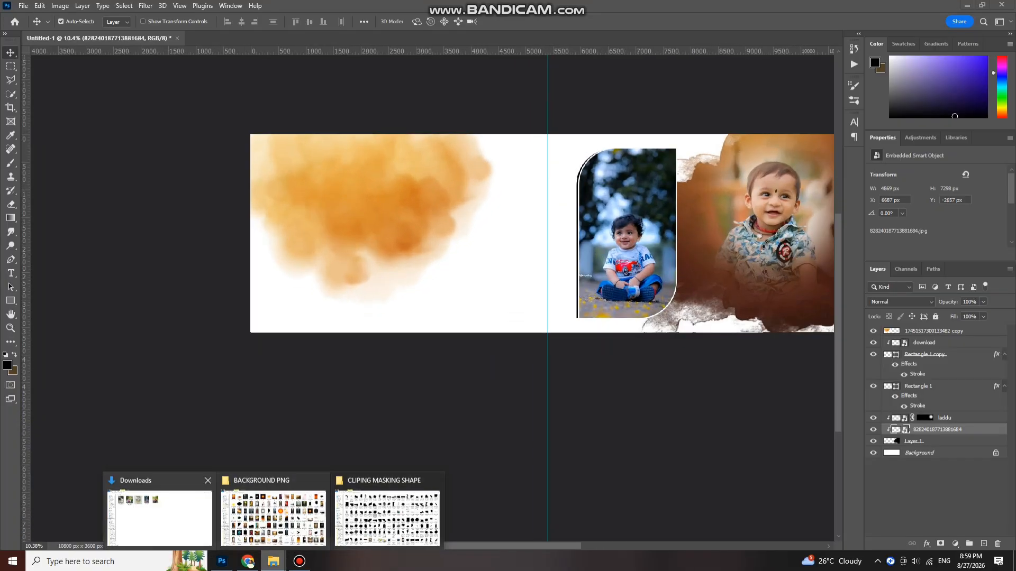
click(159, 516)
drag(465, 101, 502, 40)
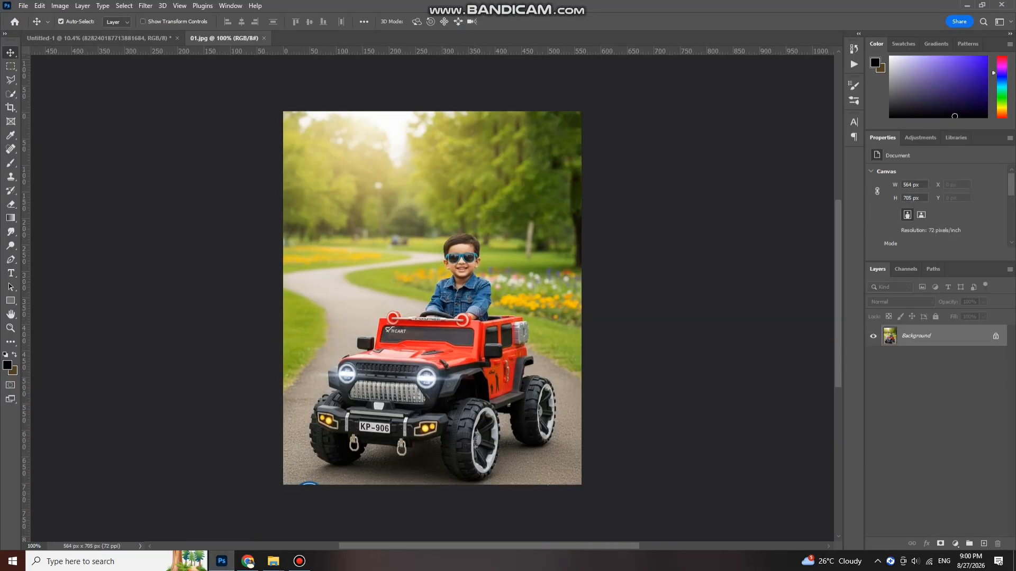
- Unlock the Background layer of 01.jpg and try to remove its background with the Remove Background quick action
click(996, 337)
scroll(919, 222, down, 2)
click(918, 222)
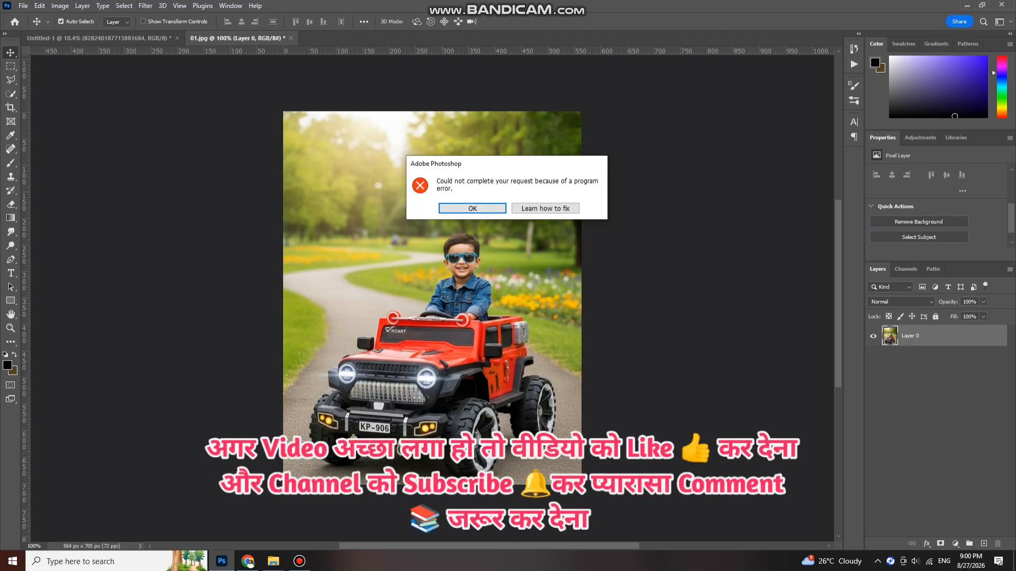
key(Return)
- Select the child and jeep with Select Subject and reduce the Quick Selection brush to 7 px
key(w)
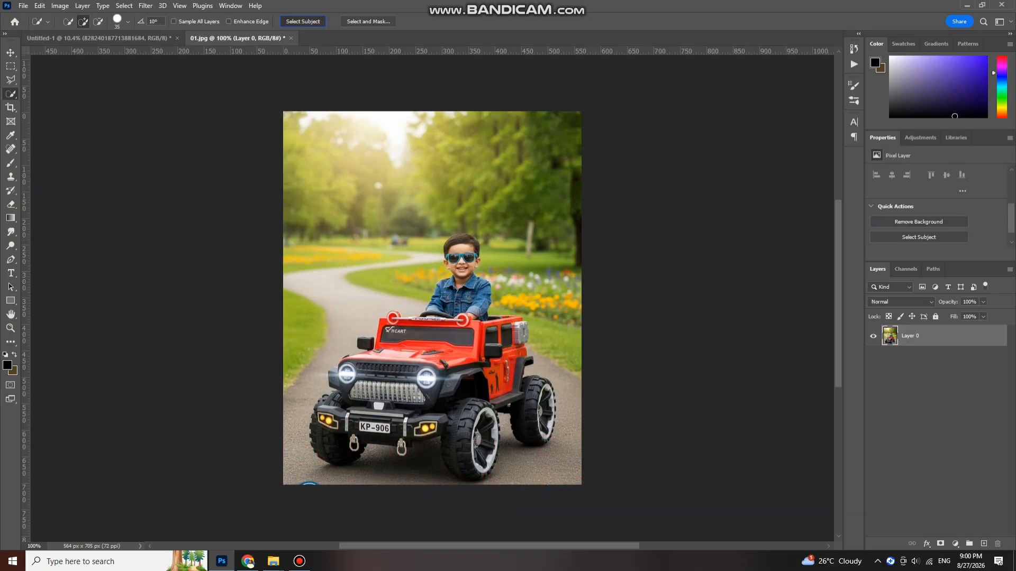
scroll(363, 328, down, 2)
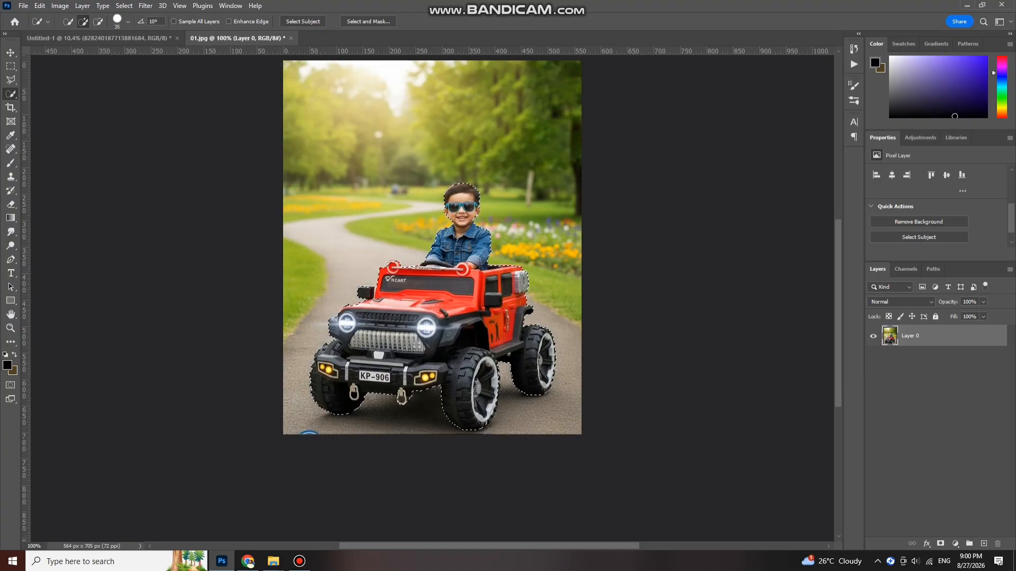
scroll(468, 304, up, 5)
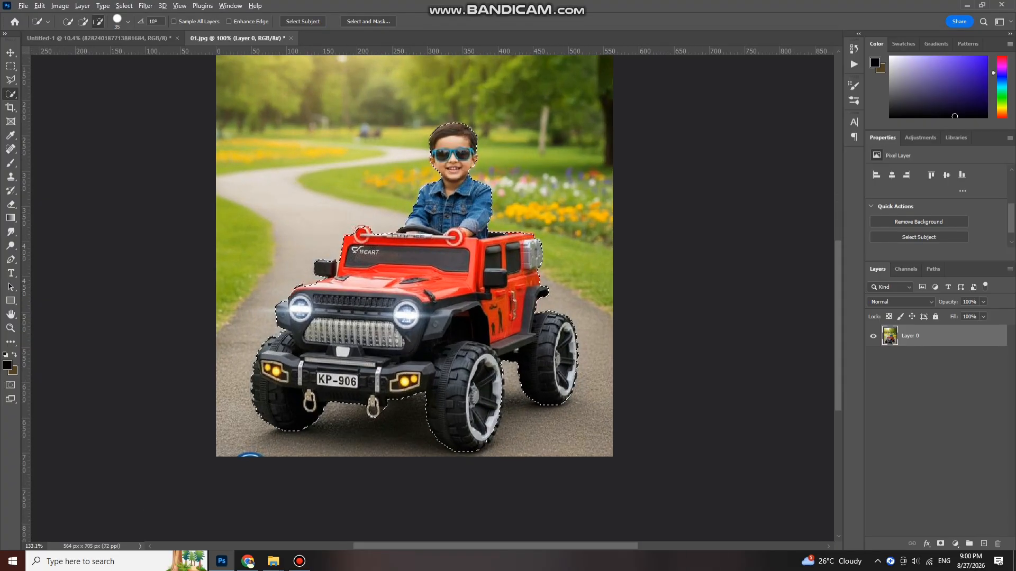
scroll(395, 298, up, 3)
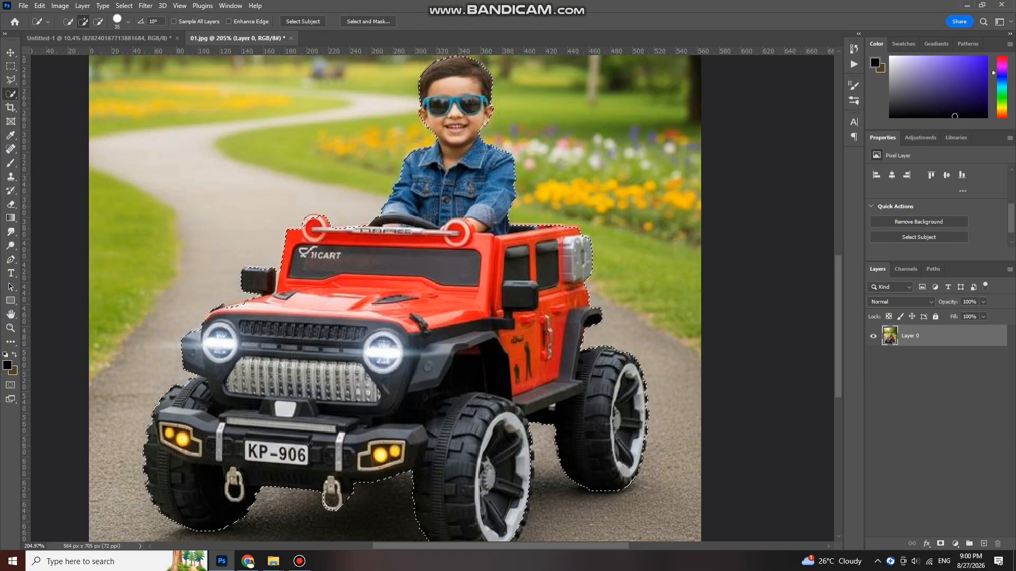
key(bracketleft)
key(bracketleft)
key(bracketleft)
key(bracketleft)
key(bracketleft)
key(bracketleft)
key(bracketleft)
key(bracketleft)
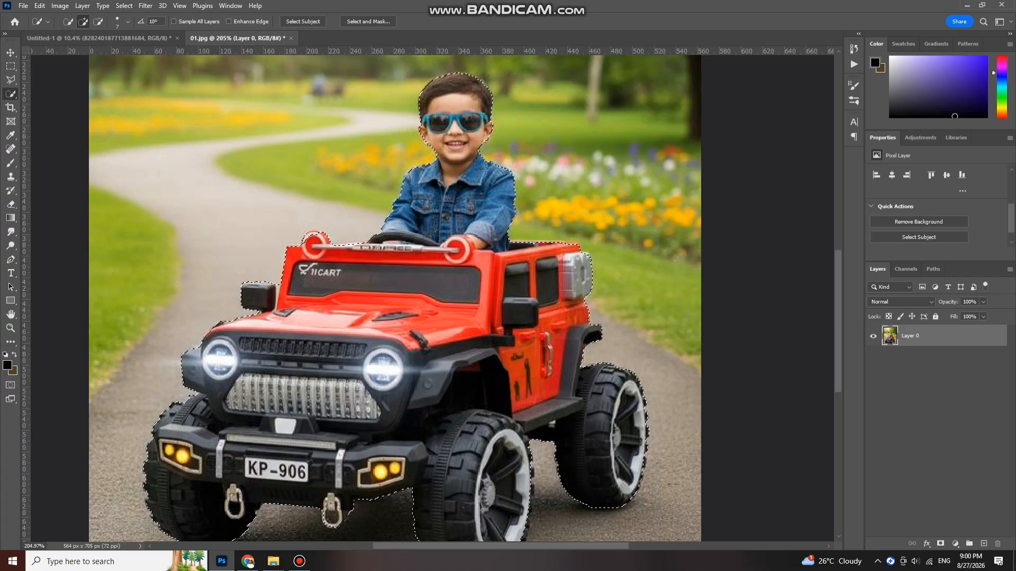
- Examine the selection edge around the child's head, the denim jacket and the jeep's body and wheels
scroll(395, 298, up, 3)
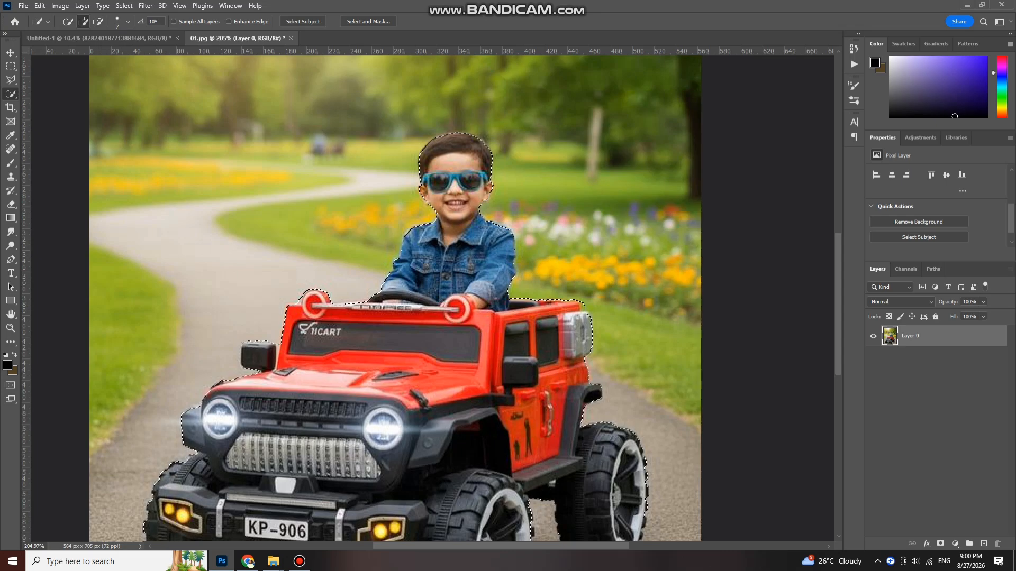
scroll(395, 298, up, 3)
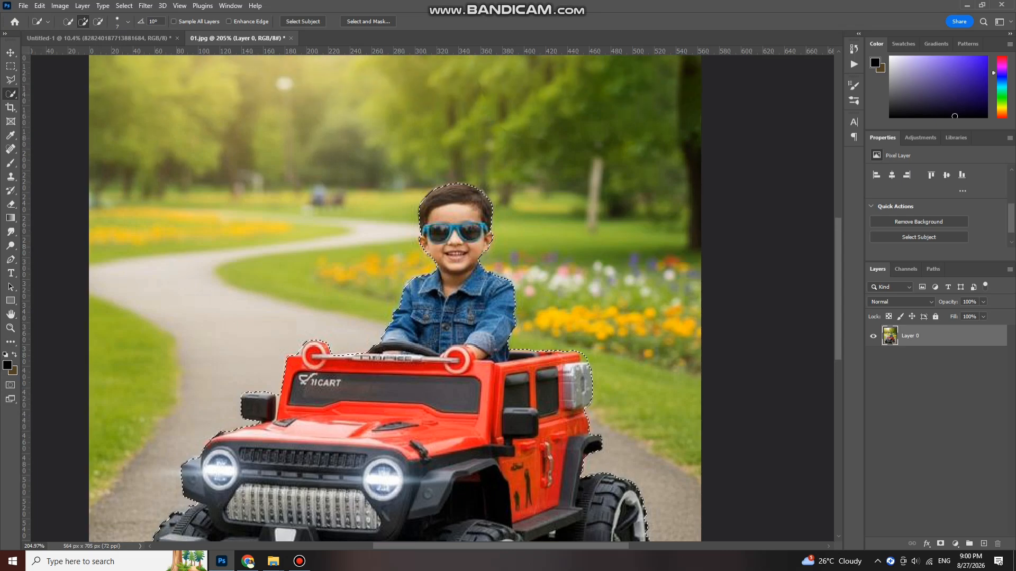
scroll(422, 250, up, 6)
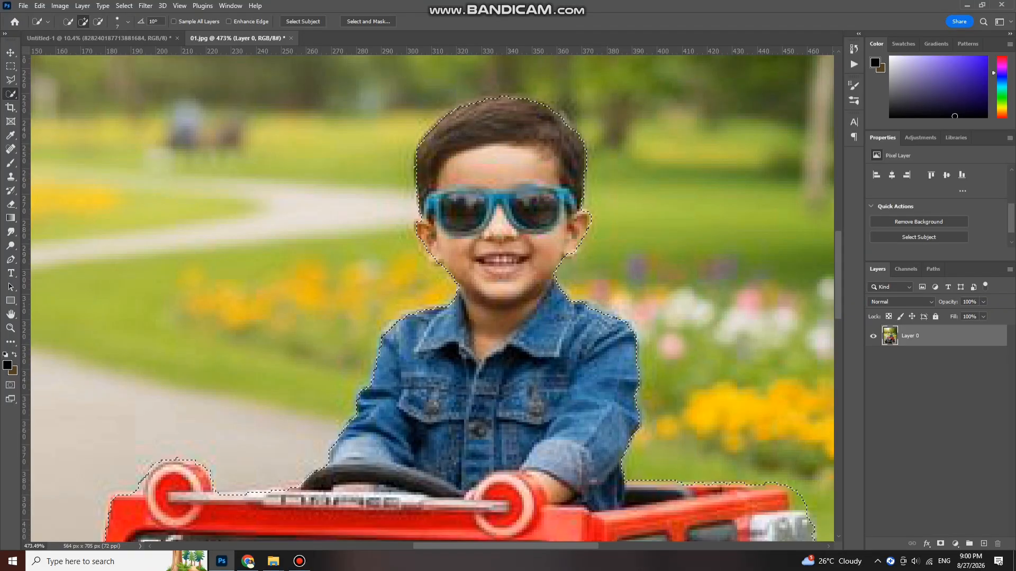
scroll(498, 239, down, 4)
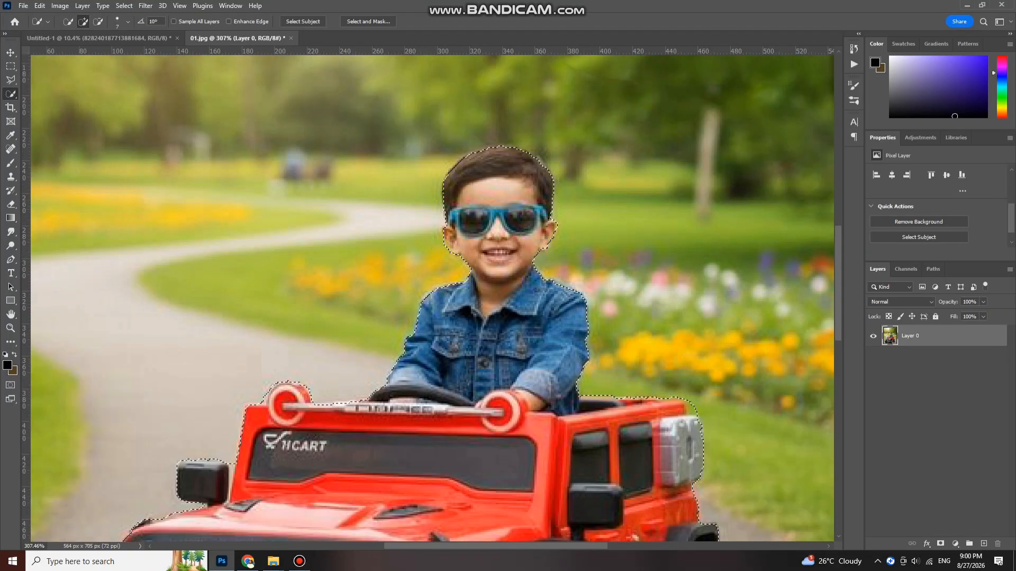
scroll(499, 239, down, 2)
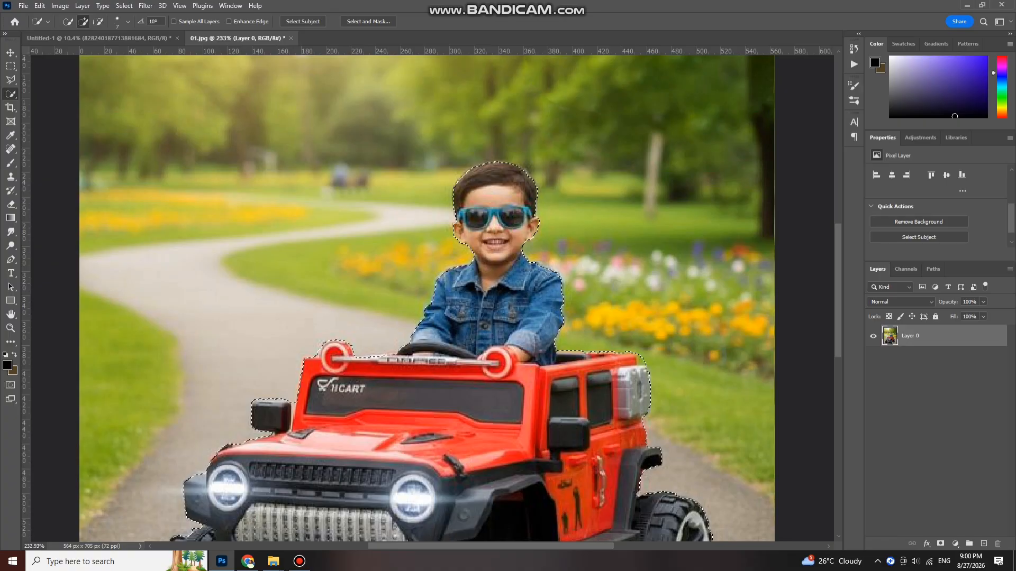
scroll(434, 159, down, 3)
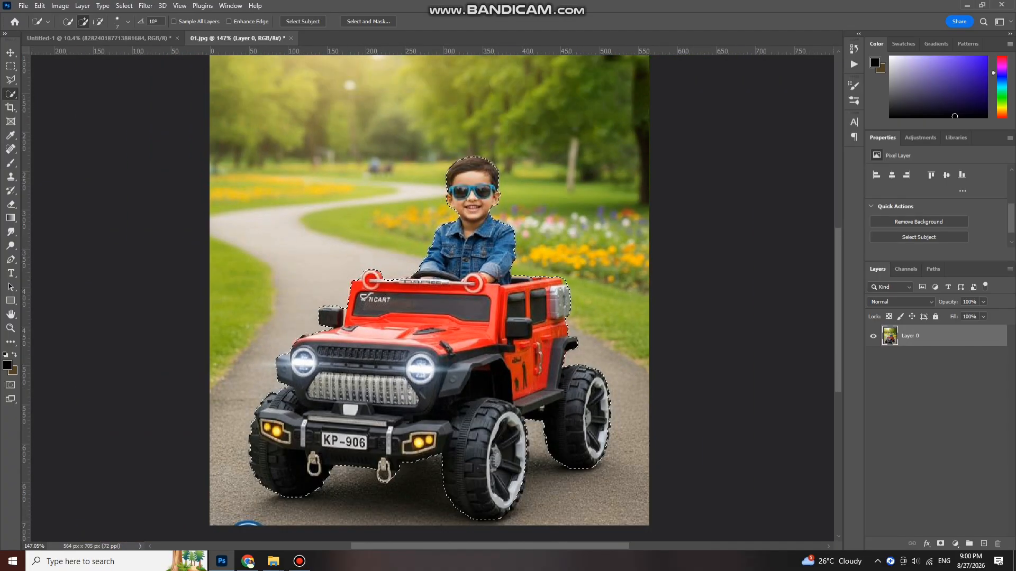
scroll(429, 290, down, 1)
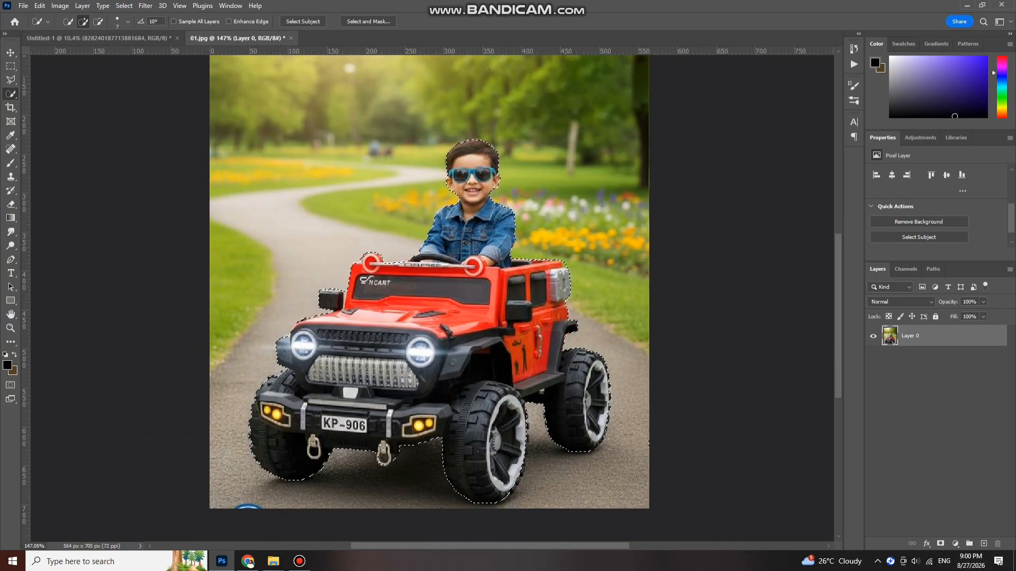
scroll(433, 264, down, 2)
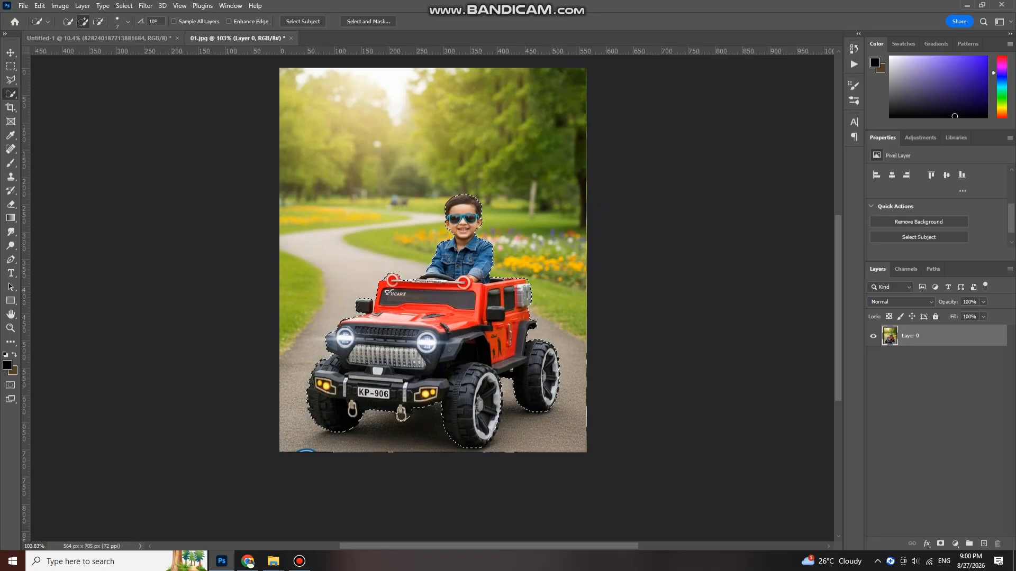
- Invert the selection, delete the park background around the child and jeep, and deselect
click(145, 6)
click(133, 47)
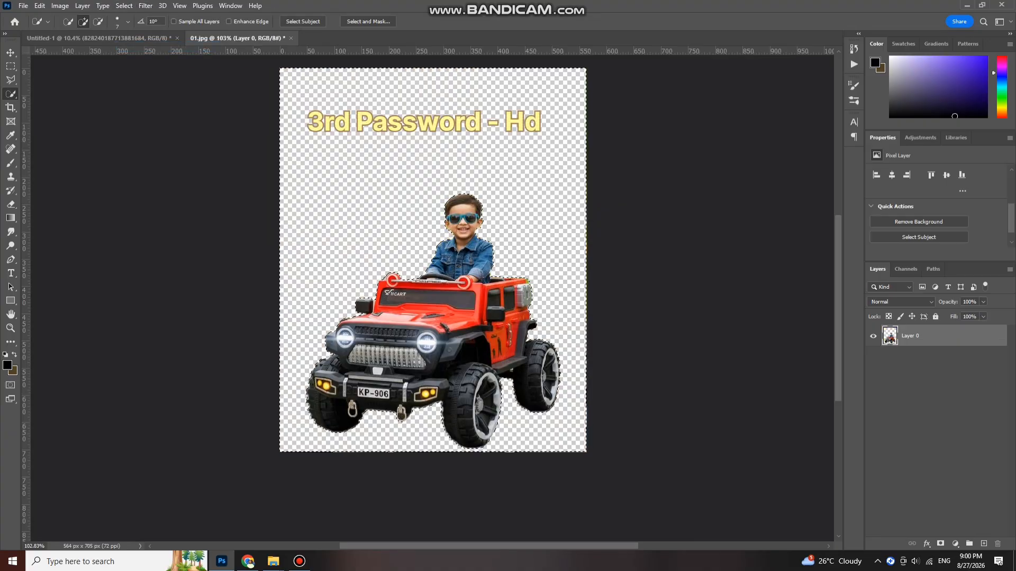
key(ctrl+d)
- Copy the jeep cut-out into the Untitled-1 spread and bring its layer to the top of the layer stack
key(v)
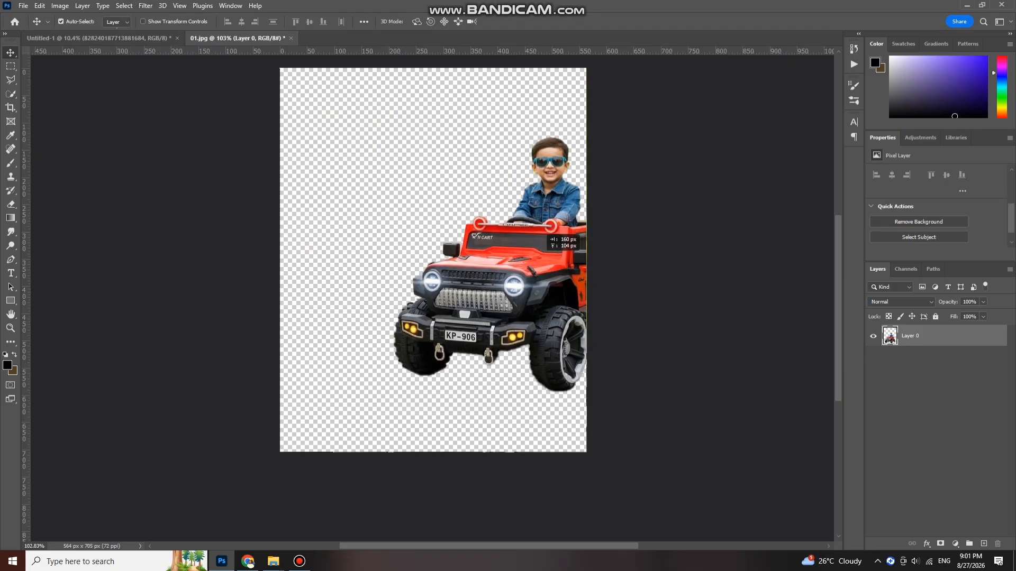
drag(99, 38, 391, 232)
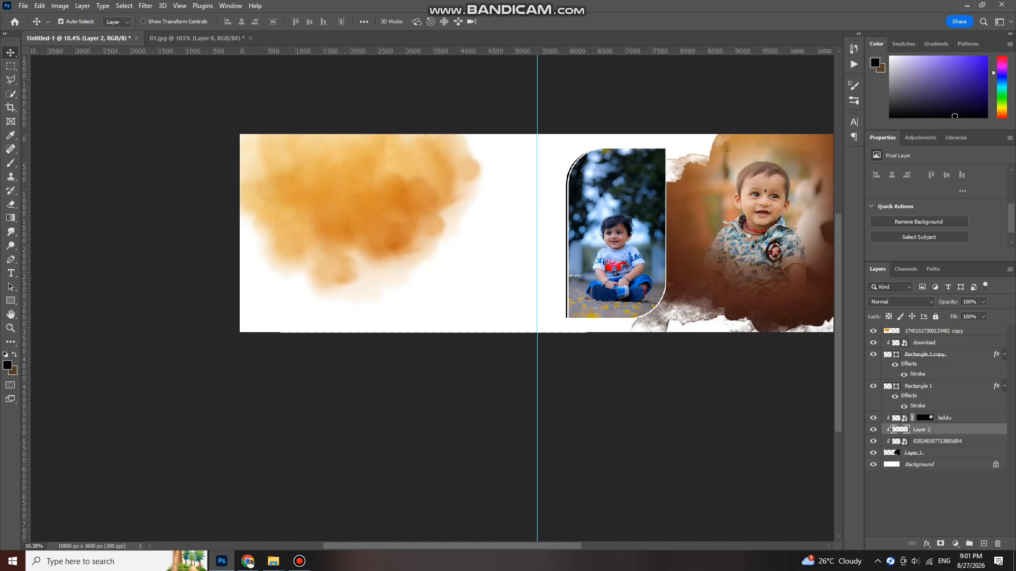
scroll(472, 295, up, 2)
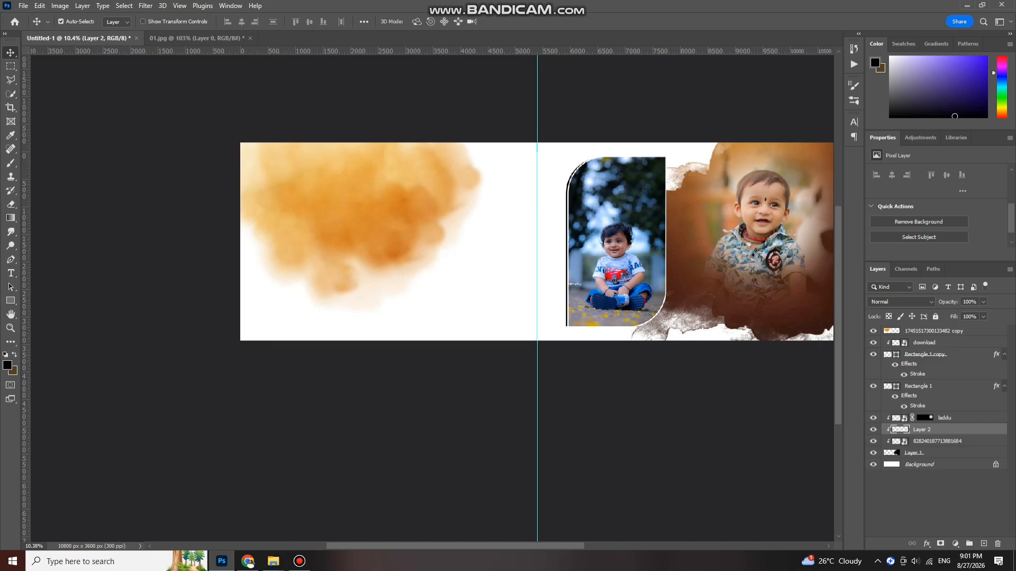
scroll(472, 295, right, 5)
scroll(471, 295, down, 2)
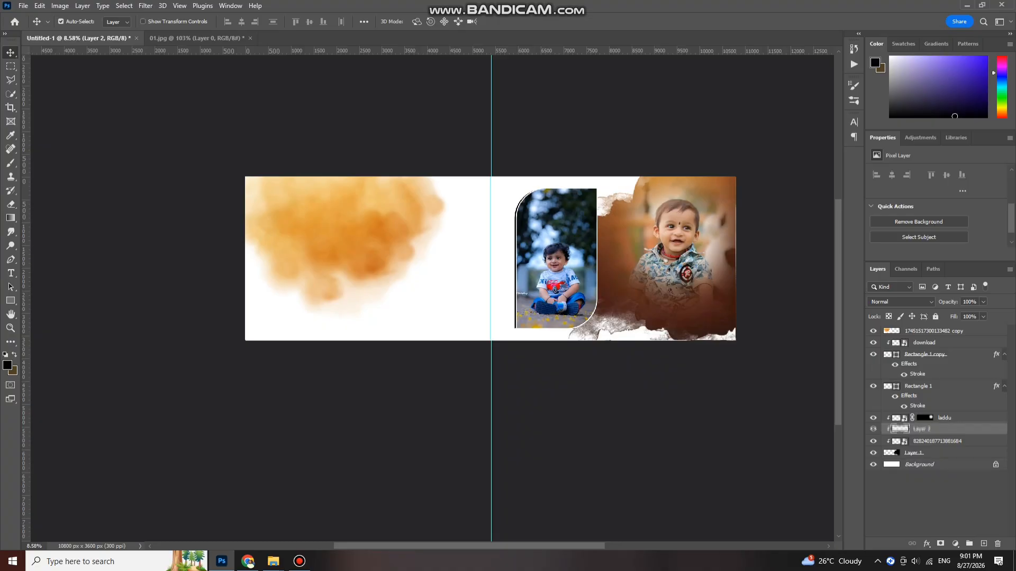
drag(896, 433, 895, 331)
scroll(446, 192, up, 1)
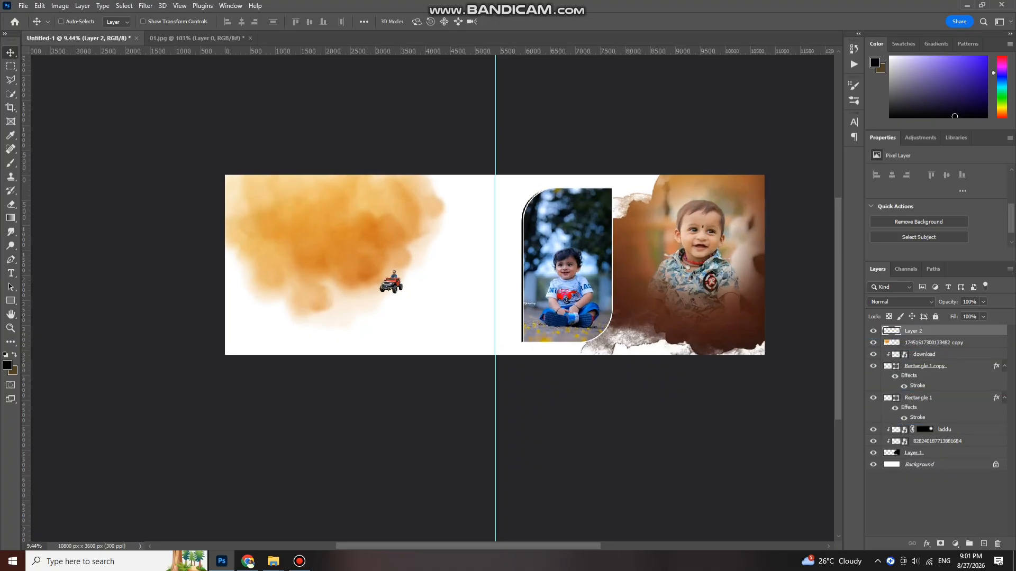
- Enlarge the jeep cut-out to about 573%, place it at the lower part of the left page and flip it horizontally
key(ctrl+t)
drag(391, 294, 391, 391)
drag(394, 356, 383, 326)
drag(442, 236, 456, 220)
right_click(396, 281)
click(428, 489)
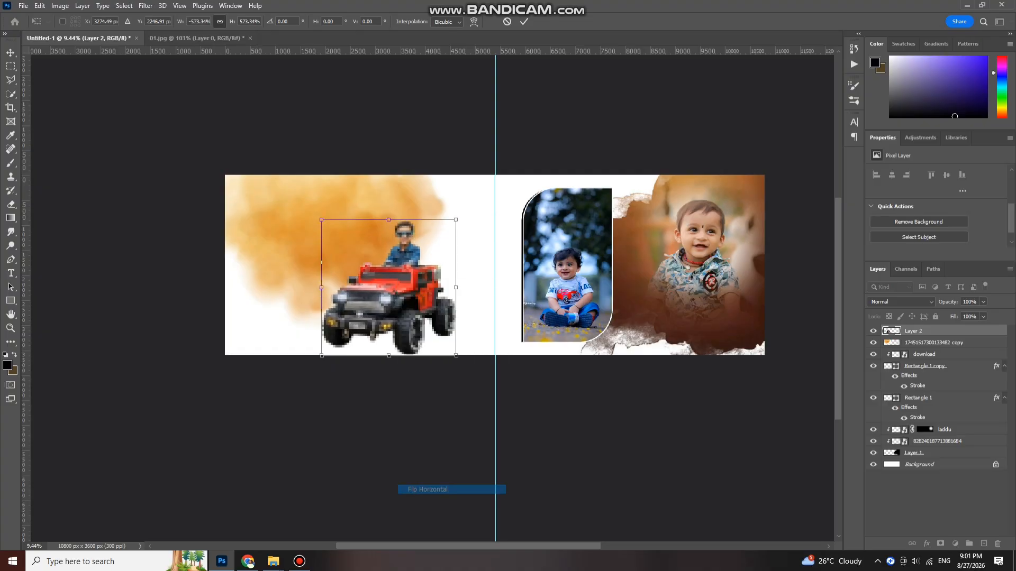
key(Return)
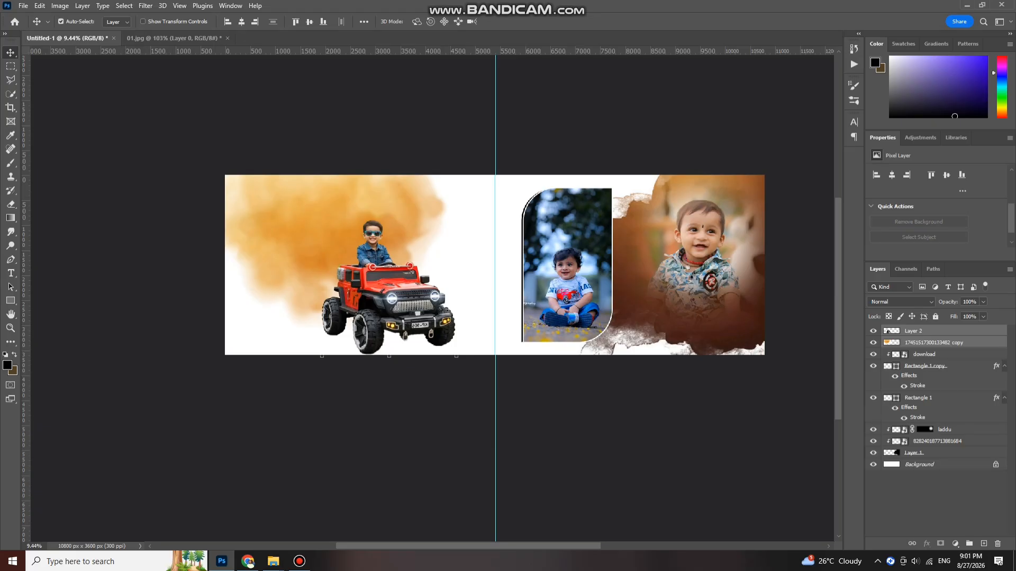
- Select only the jeep layer, shift it about 95 px right and scale it down slightly
click(887, 329)
key(ctrl+t)
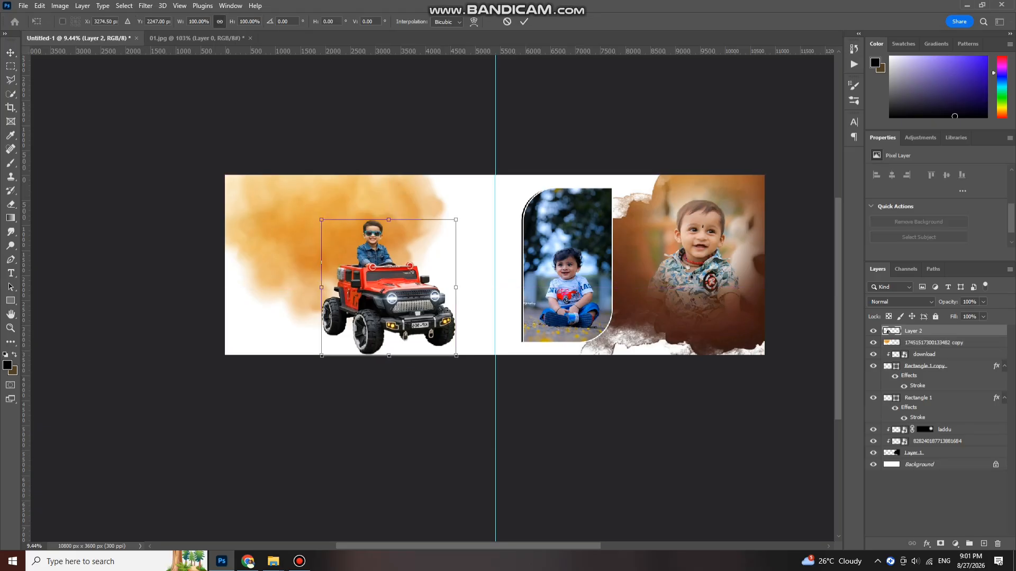
mouse_move(421, 271)
mouse_down()
mouse_move(425, 259)
mouse_move(417, 271)
mouse_up()
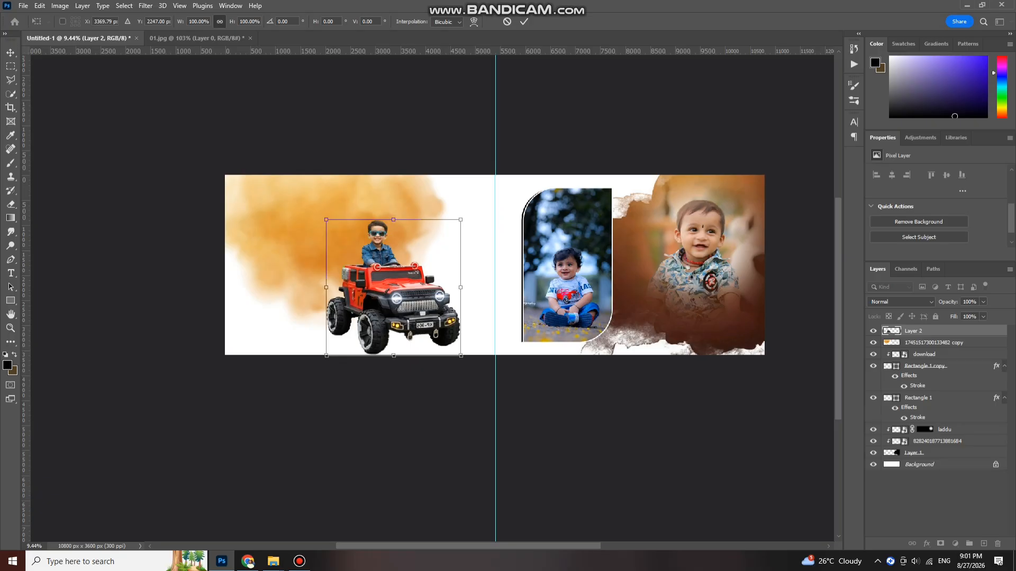
drag(460, 220, 452, 228)
key(Return)
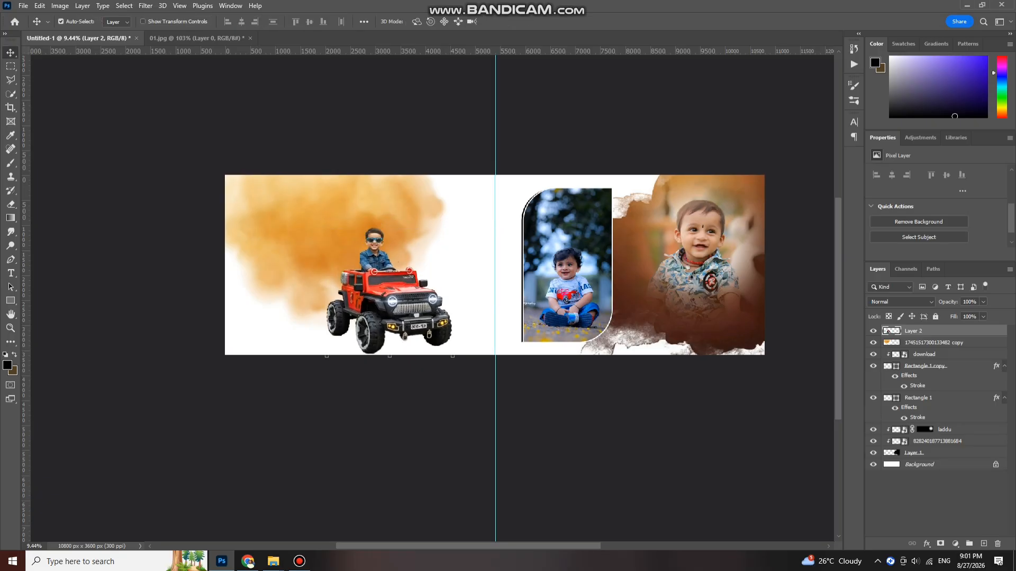
- Nudge the jeep cut-out up about 150 px and right about 30 px
key(shift+Up)
key(shift+Up)
key(shift+Up)
key(shift+Up)
key(shift+Up)
key(shift+Up)
key(shift+Up)
key(shift+Up)
key(shift+Up)
key(shift+Up)
key(shift+Up)
key(shift+Up)
key(shift+Up)
key(shift+Up)
key(shift+Up)
key(shift+Right)
key(shift+Right)
key(shift+Right)
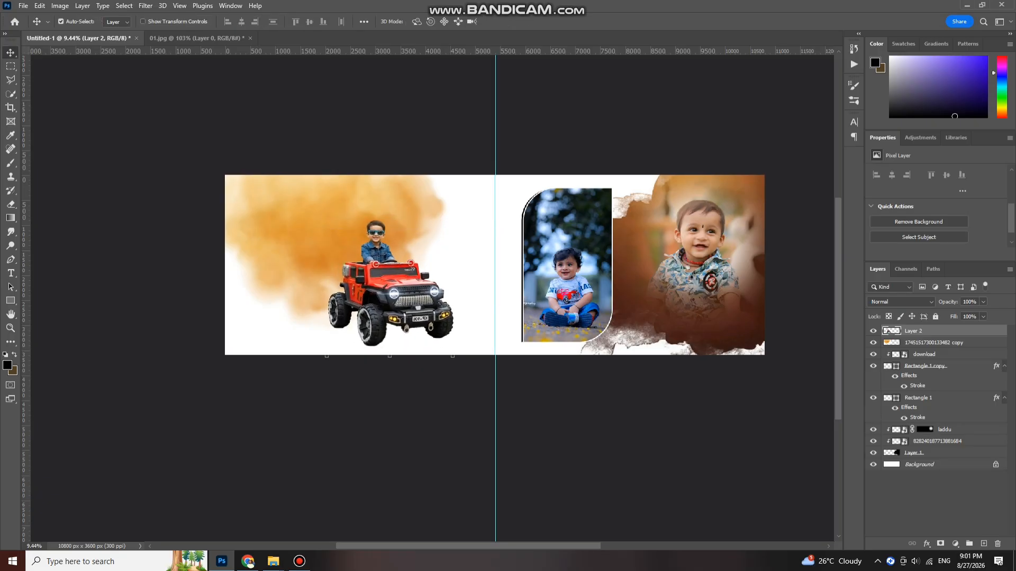
- Draw a flat black ellipse of about 1118 x 81 px at ground level beside the jeep's rear wheel
scroll(373, 296, up, 3)
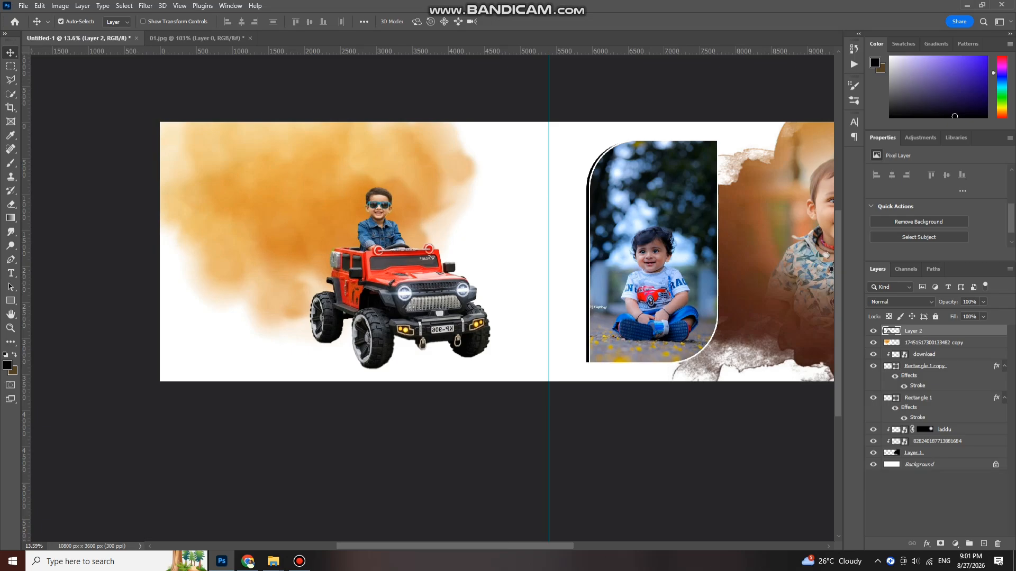
scroll(358, 320, up, 3)
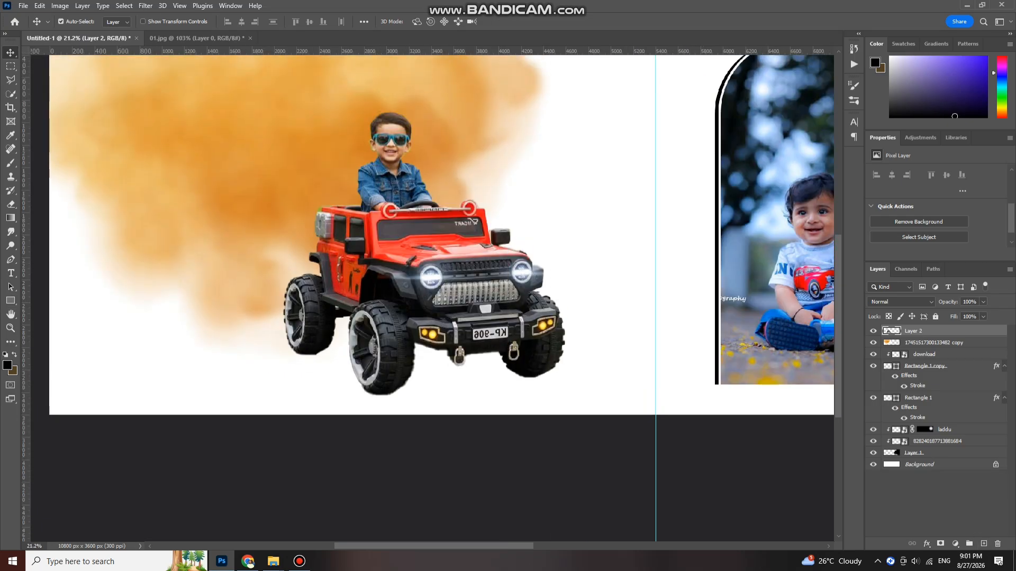
click(11, 300)
right_click(10, 300)
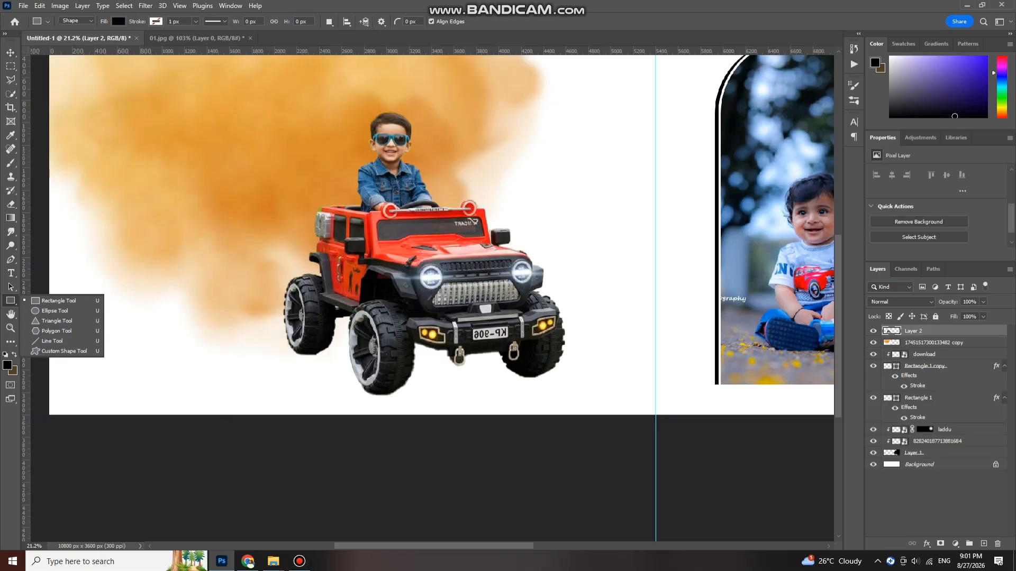
click(56, 311)
drag(186, 349, 311, 358)
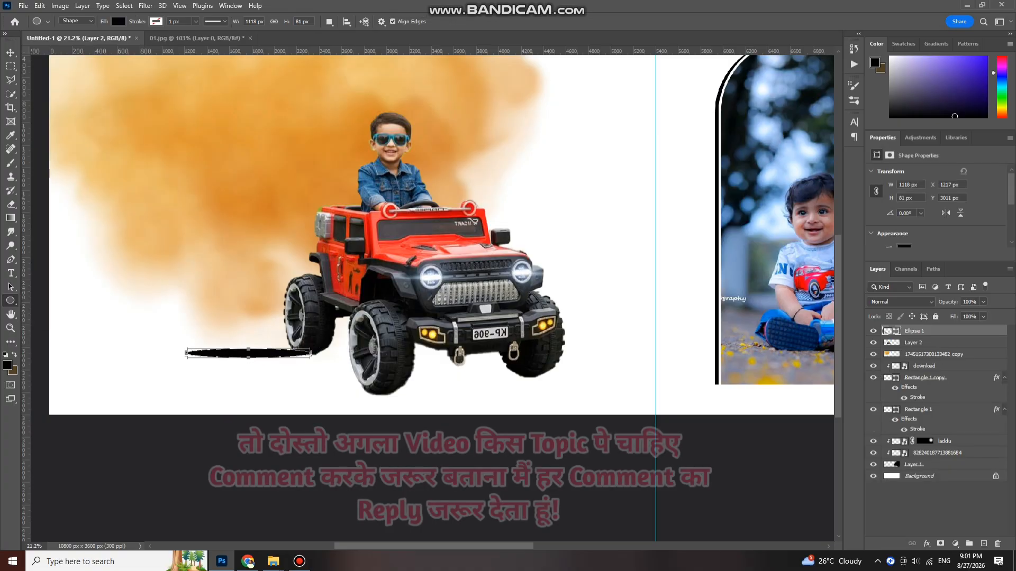
- Convert the black ellipse to a smart object and apply a Gaussian Blur with a radius of 30.9 pixels
click(146, 5)
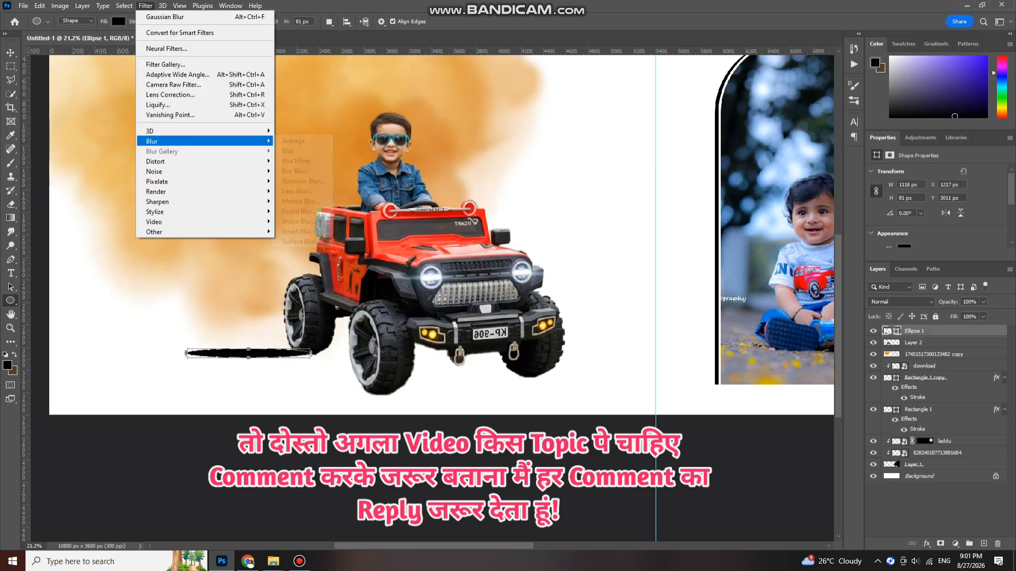
mouse_move(153, 140)
click(303, 181)
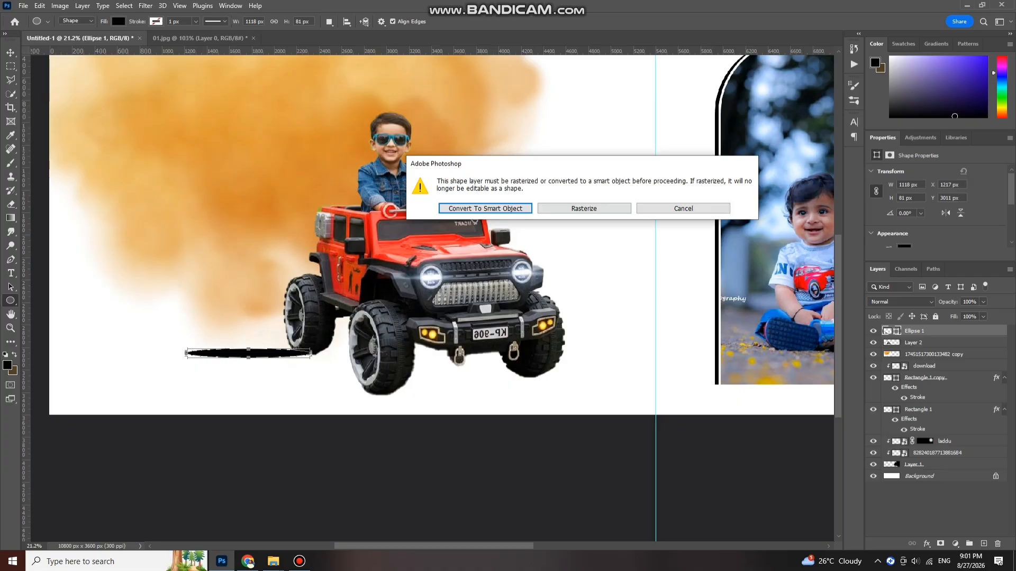
key(Escape)
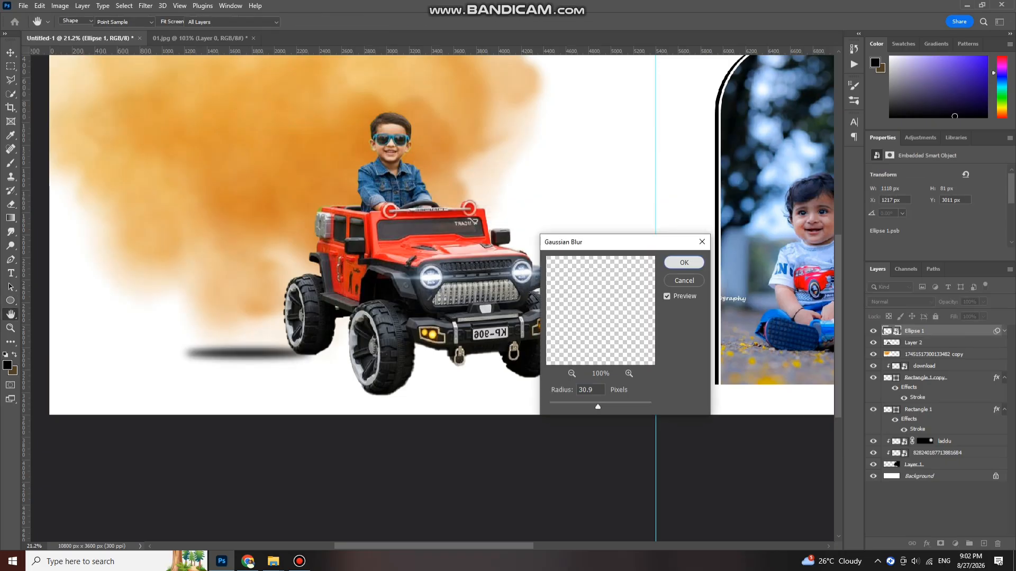
key(Escape)
- Move the blurred ellipse down to the base of the jeep's near front wheel and narrow it to 93.65% width
key(v)
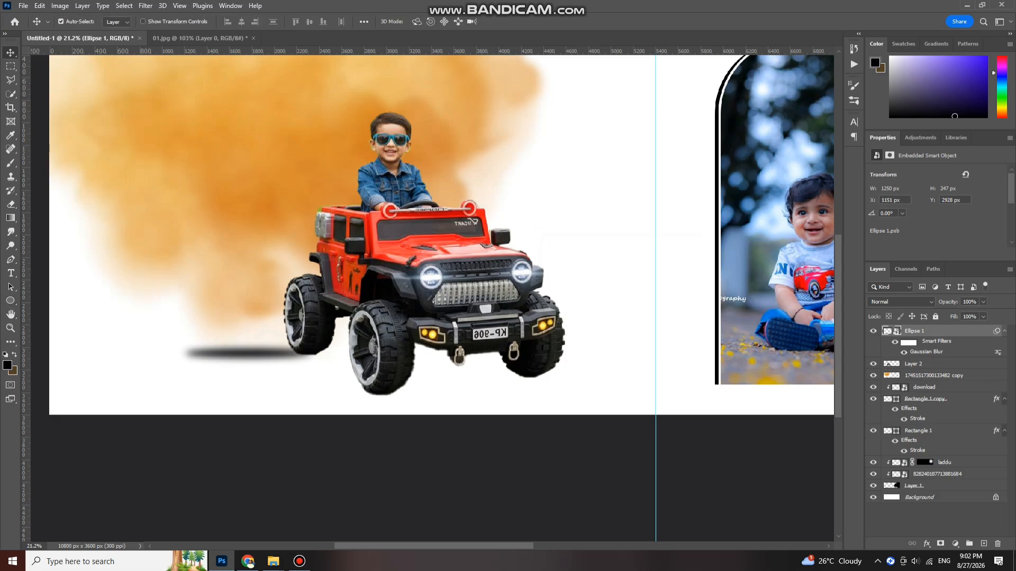
key(ctrl+t)
key(Return)
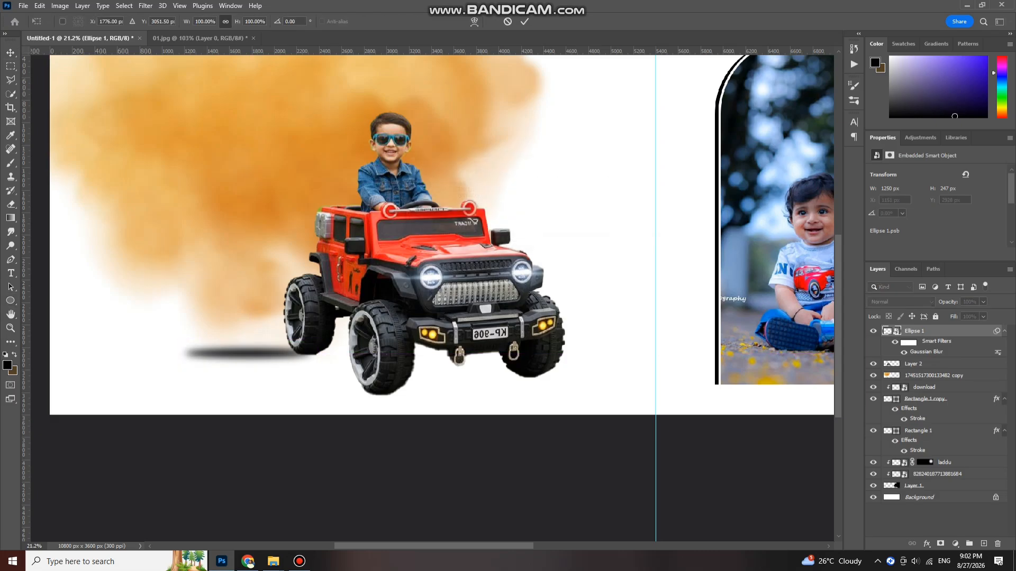
drag(249, 353, 322, 391)
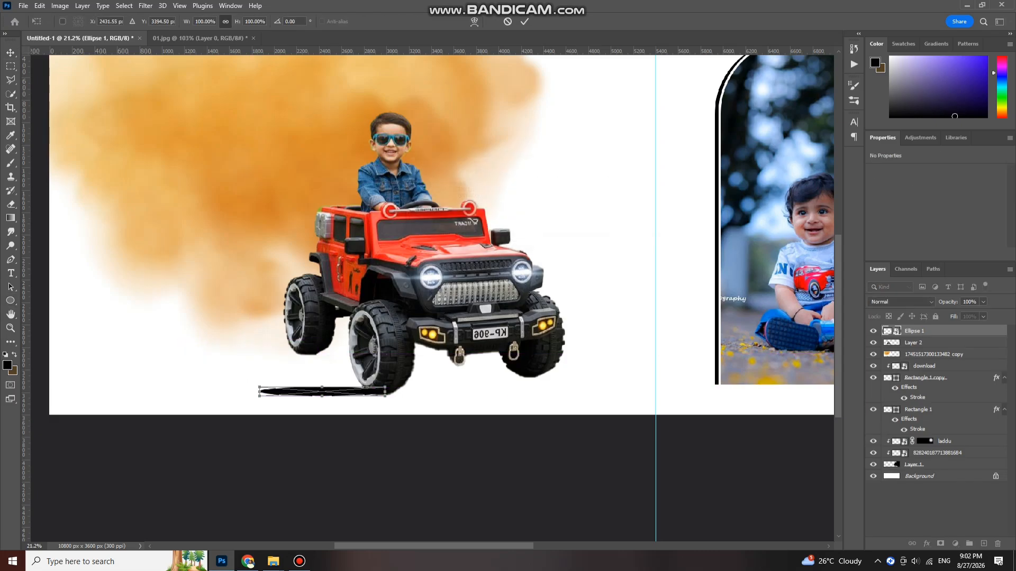
mouse_move(387, 392)
mouse_down()
mouse_move(511, 391)
mouse_move(377, 392)
mouse_up()
key(Return)
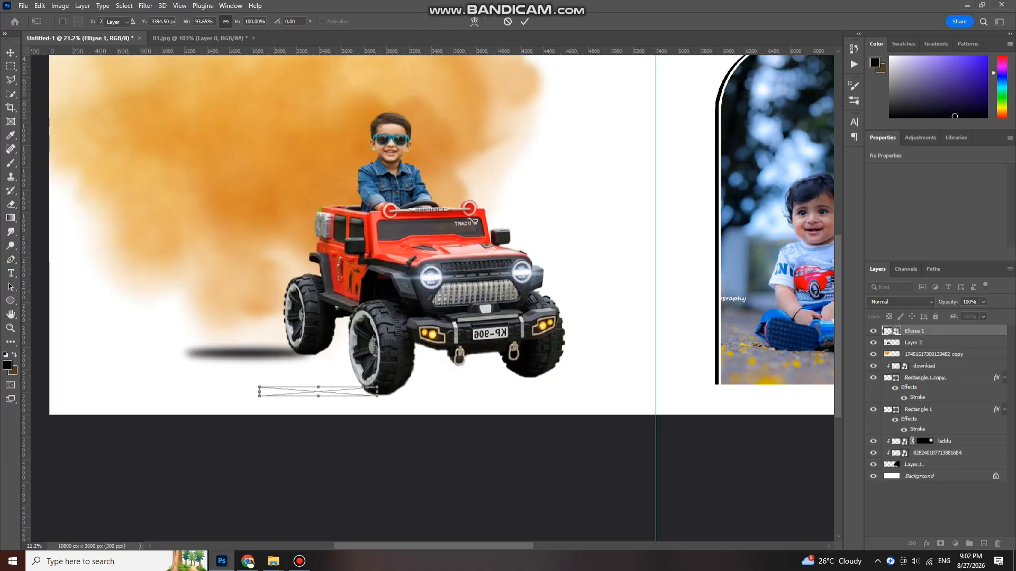
- Rotate the wheel shadow by -11.74°, stretch its height to 118.50% and place it beneath the near front wheel
key(ctrl+t)
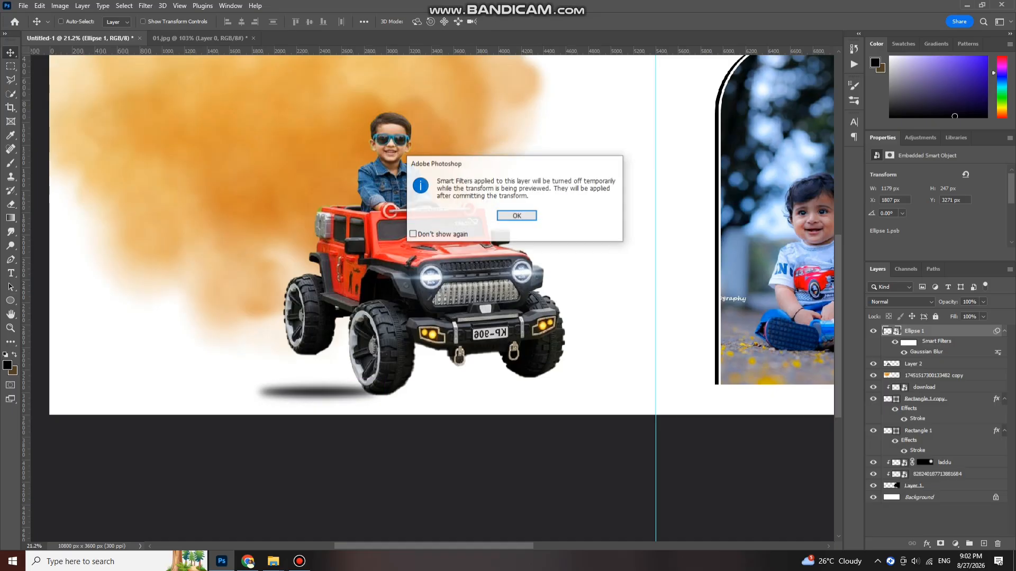
key(Return)
drag(407, 406, 358, 405)
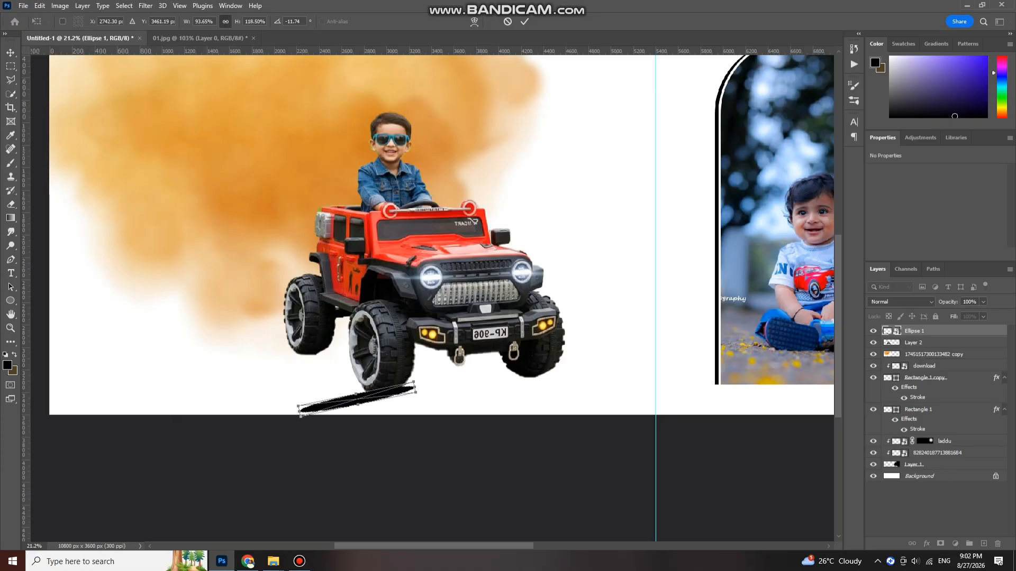
key(Return)
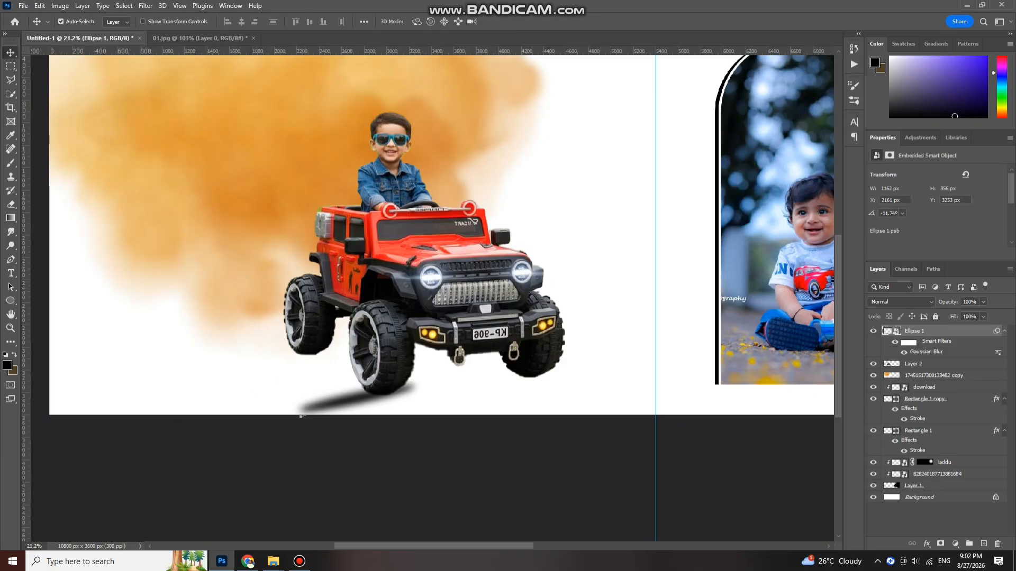
- Duplicate the blurred ellipse in place to darken the near front wheel's shadow
scroll(301, 412, down, 1)
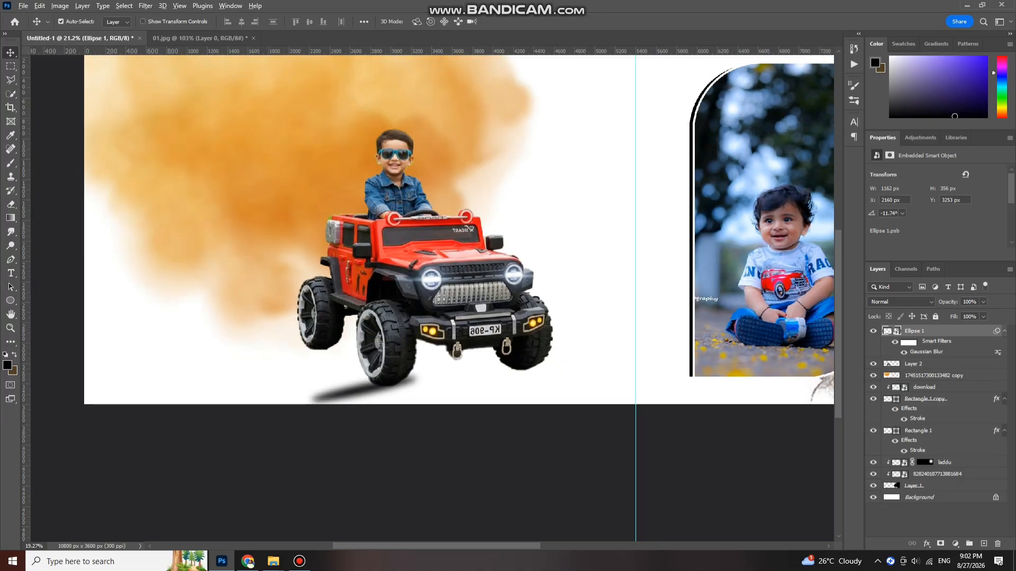
scroll(302, 412, up, 3)
key(ctrl+j)
scroll(323, 405, down, 3)
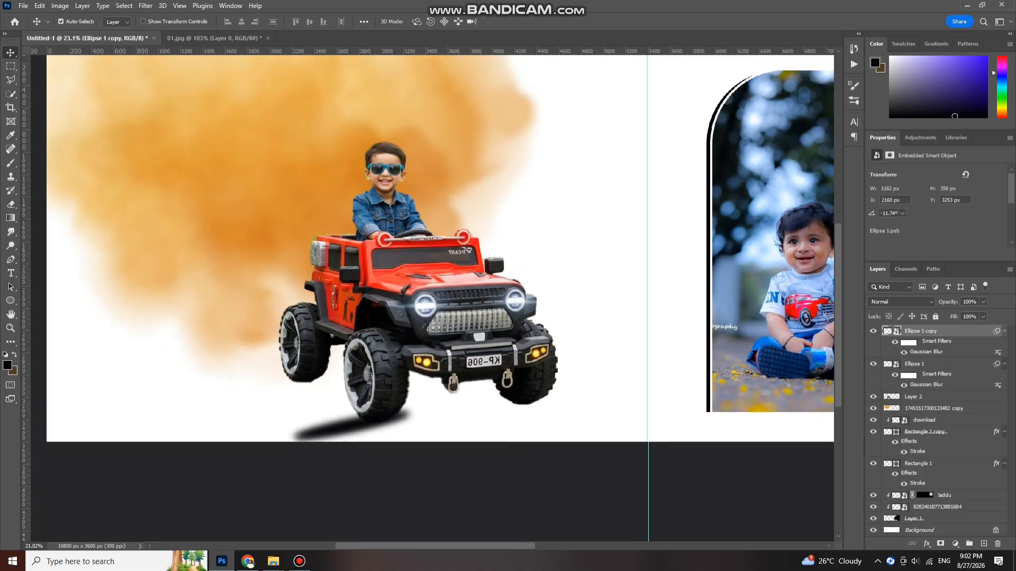
scroll(397, 342, up, 2)
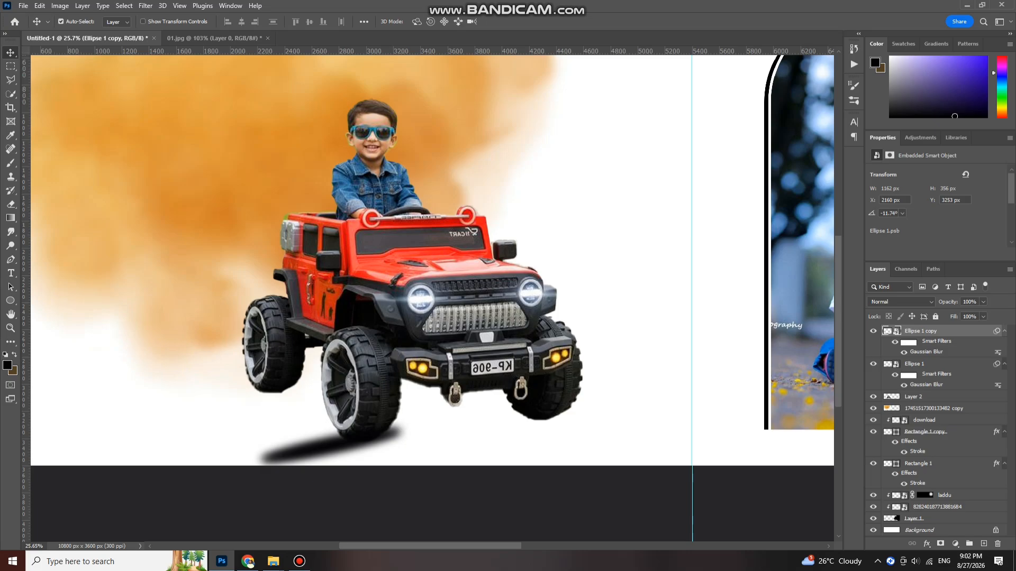
- Copy the pair of shadow layers under the rear wheel and the far front wheel, nudging the last pair left
ctrl+click(920, 364)
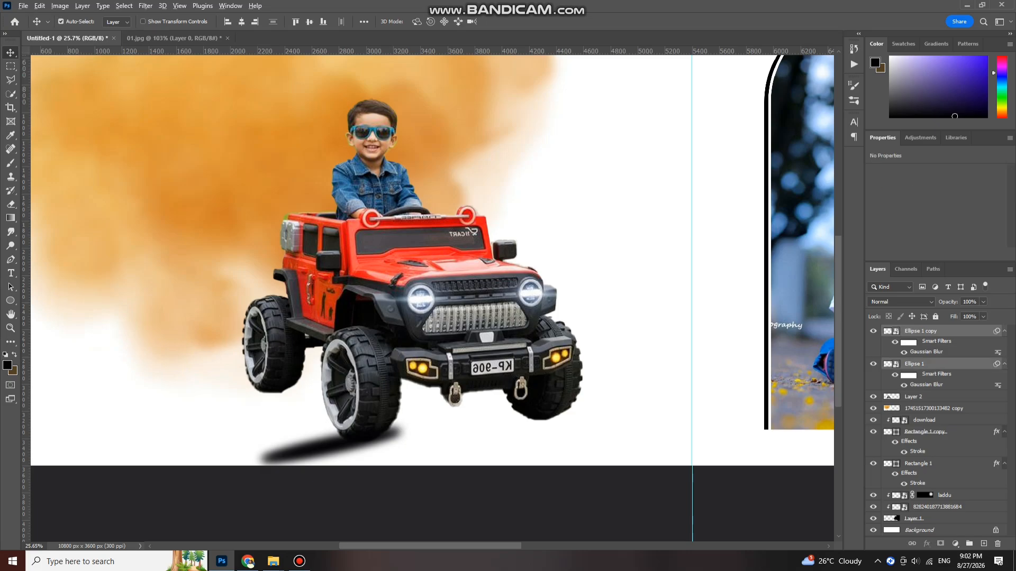
drag(332, 419, 248, 371)
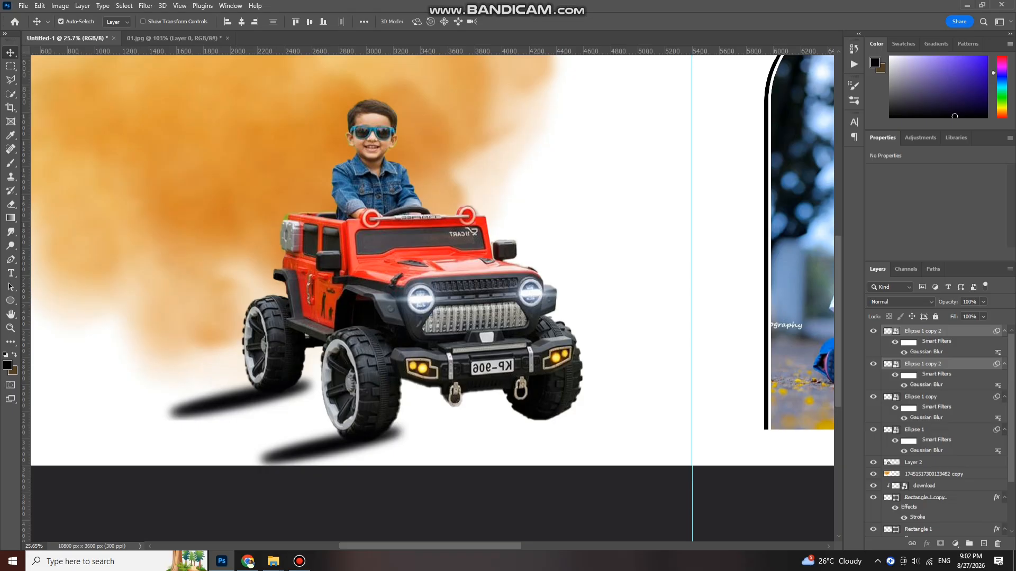
drag(240, 399, 518, 428)
key(Left)
key(Left)
key(Left)
key(Left)
key(Left)
key(Left)
key(Left)
key(Left)
key(Left)
key(Left)
key(Left)
key(Left)
key(Left)
key(Left)
key(Left)
key(Left)
key(Left)
key(Left)
key(Left)
key(Left)
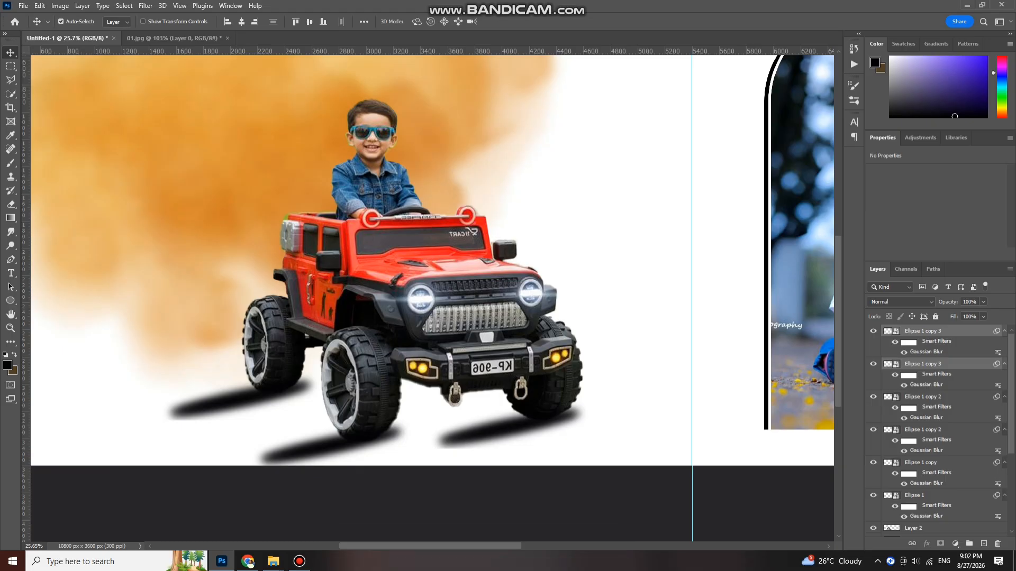
- Lower the opacity of the near front wheel's upper shadow layer to 46%
scroll(418, 406, up, 2)
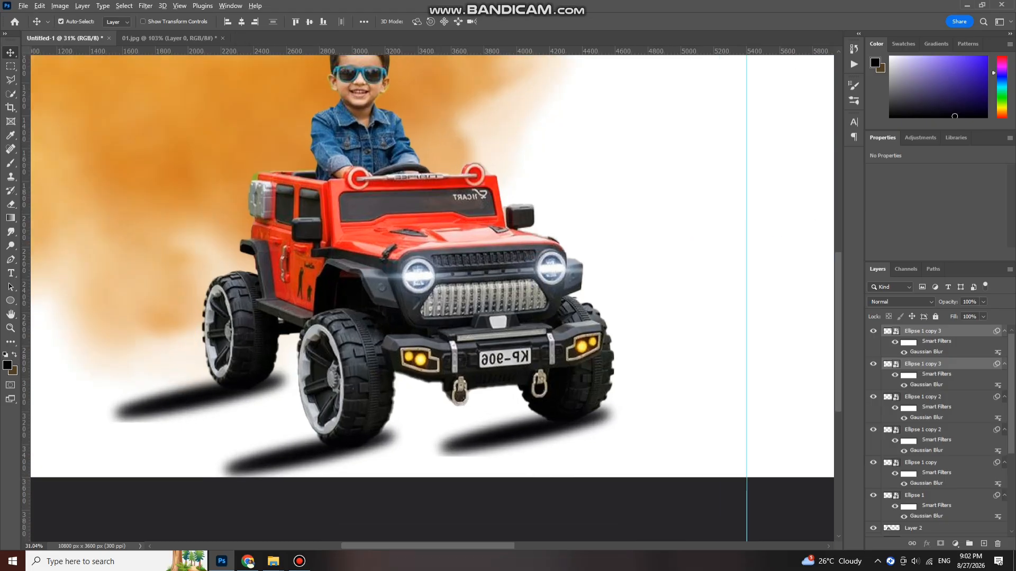
scroll(418, 407, down, 4)
scroll(418, 406, down, 4)
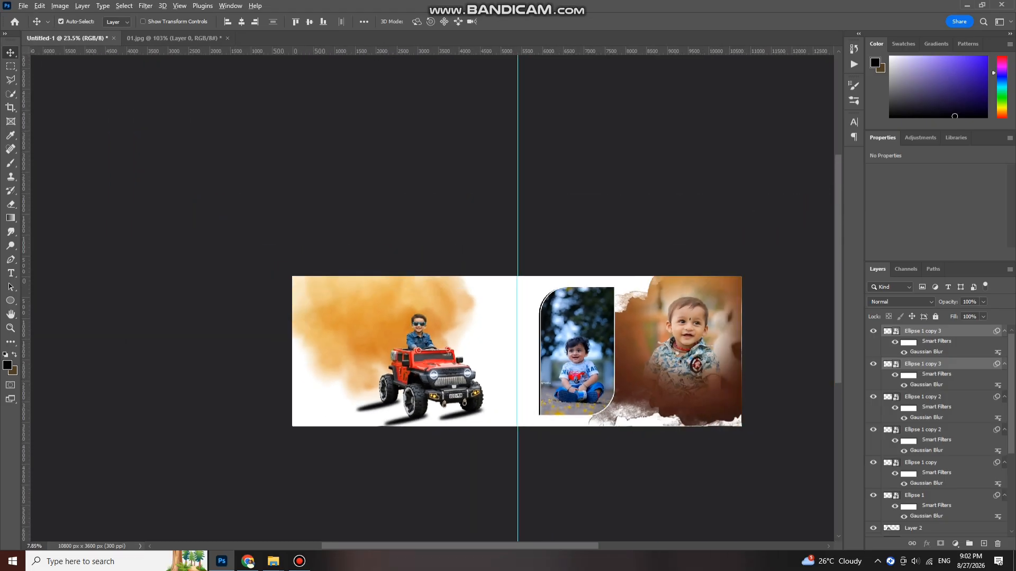
scroll(418, 407, up, 2)
scroll(413, 376, up, 2)
scroll(413, 375, down, 1)
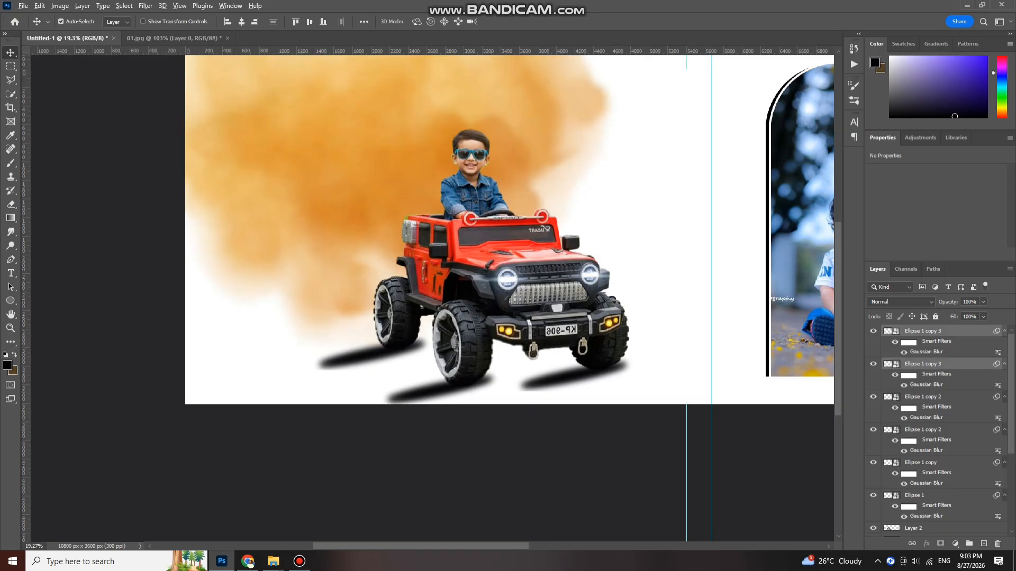
scroll(412, 376, up, 1)
click(422, 392)
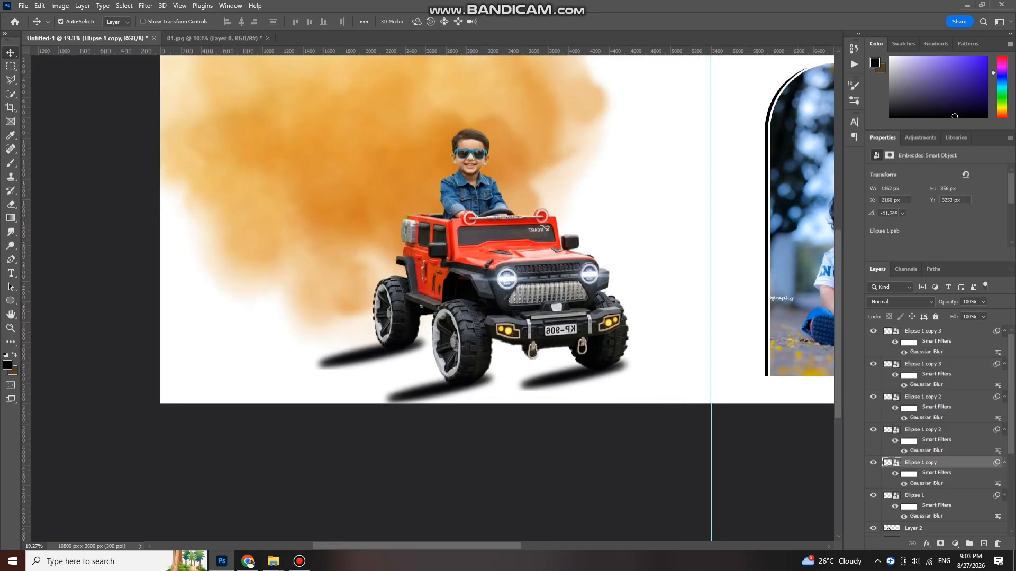
click(983, 302)
drag(991, 315, 953, 314)
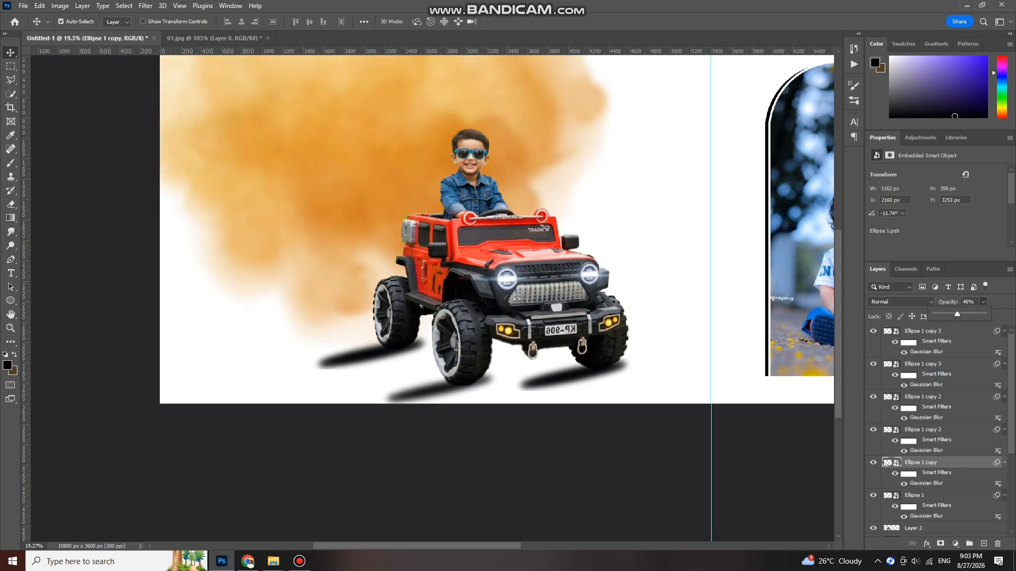
- Lower the opacity of the far front wheel's upper shadow layer to 51%
click(574, 376)
click(574, 377)
click(983, 301)
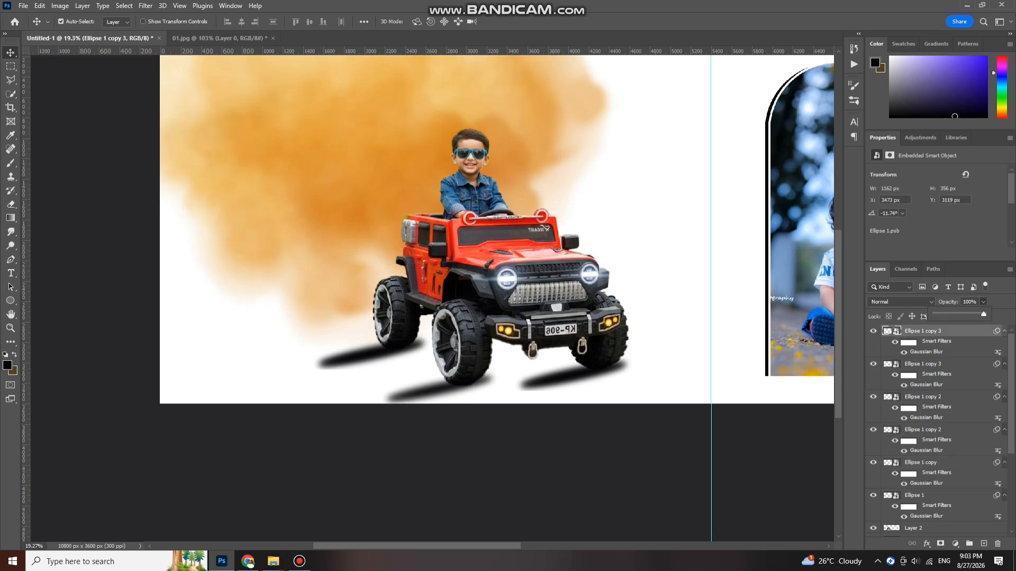
drag(960, 314, 962, 314)
key(Return)
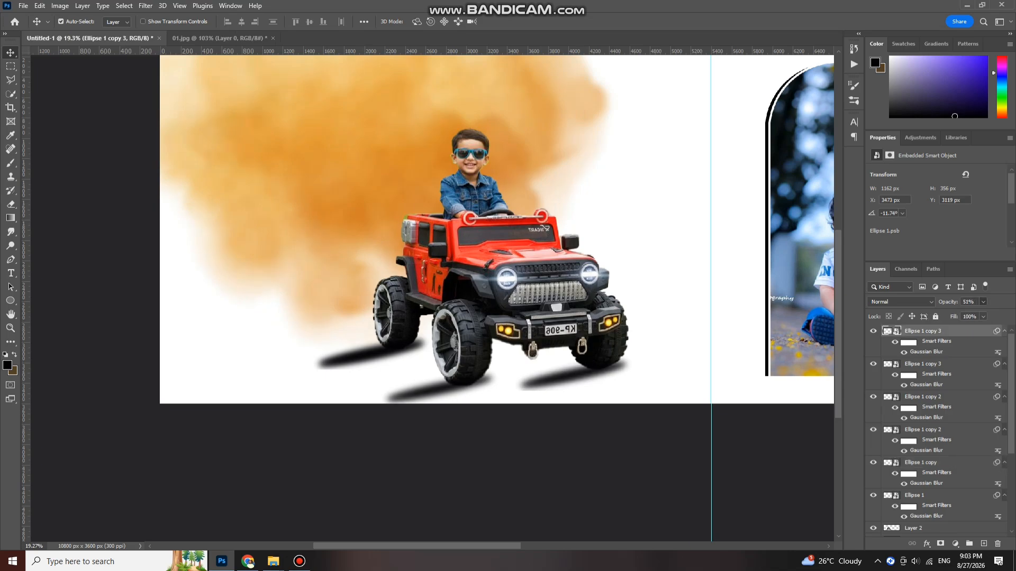
- Lower the opacity of the rear wheel's upper shadow layer to 51%
click(372, 356)
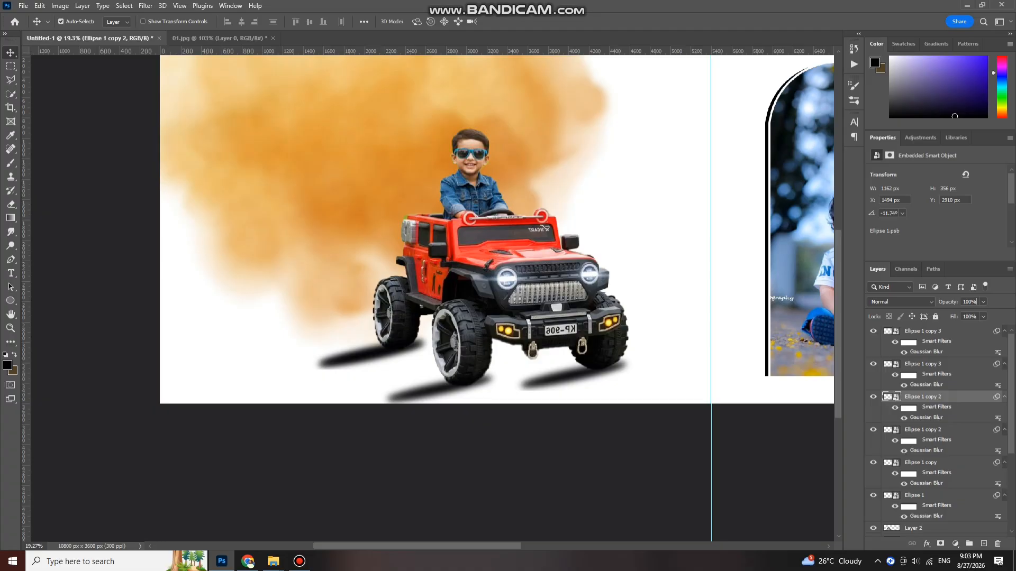
click(983, 302)
click(965, 314)
drag(964, 314, 960, 314)
scroll(476, 339, down, 4)
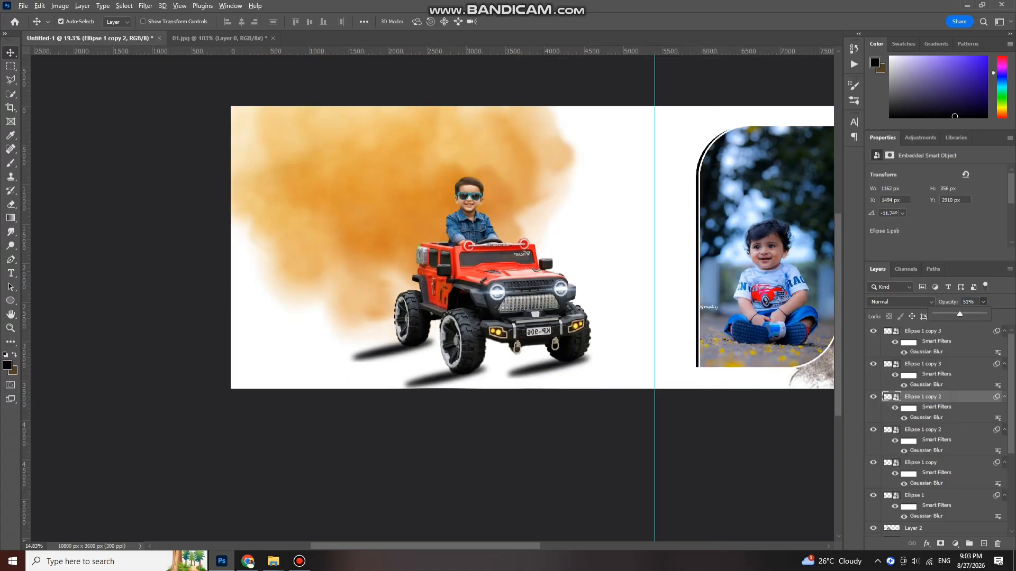
scroll(476, 338, up, 1)
scroll(443, 318, up, 4)
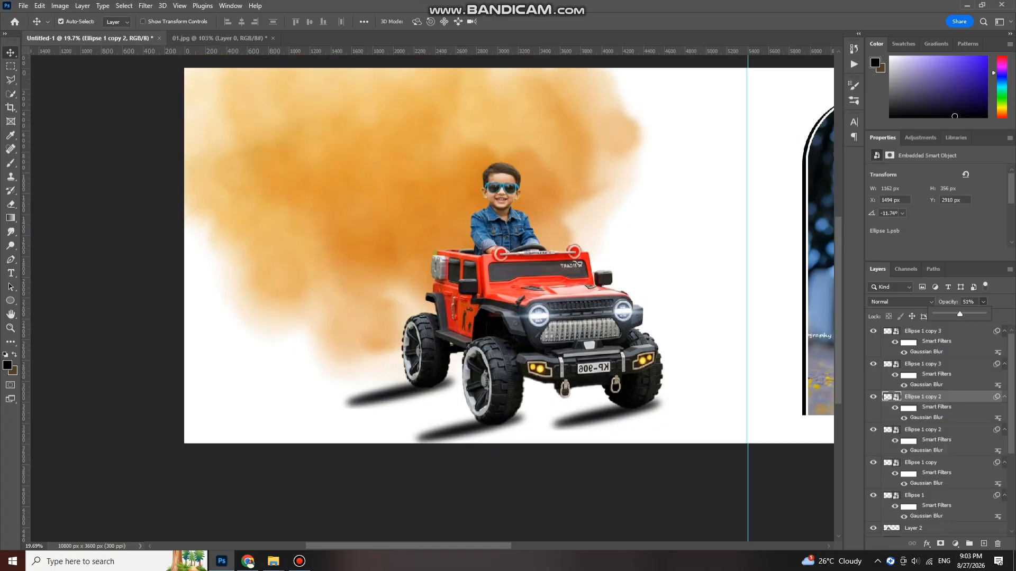
- Add a new layer directly above the jeep layer and set a soft black 200 px brush with 12% flow
click(543, 365)
scroll(543, 384, up, 2)
key(b)
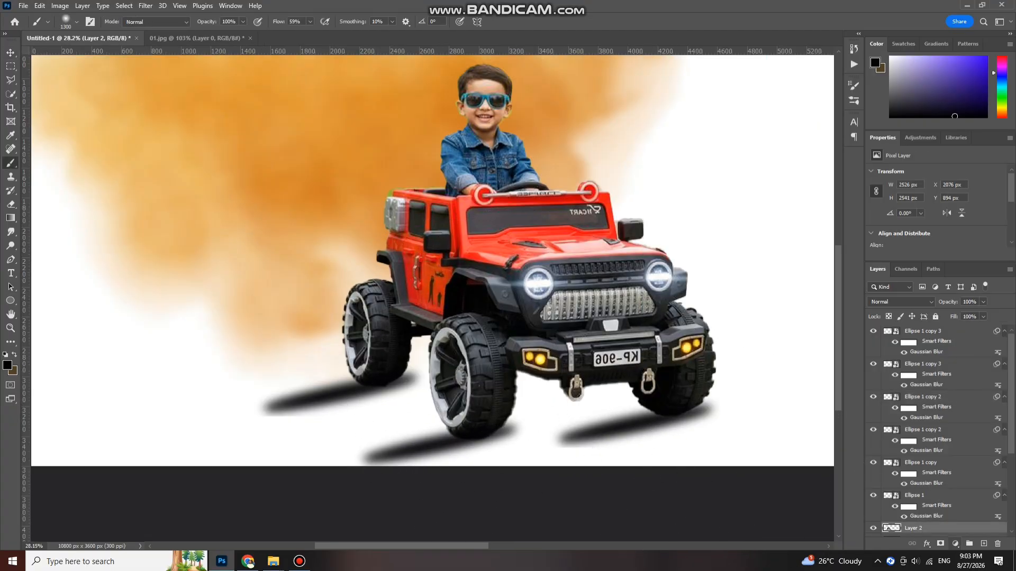
click(984, 543)
key(bracketleft)
key(bracketleft)
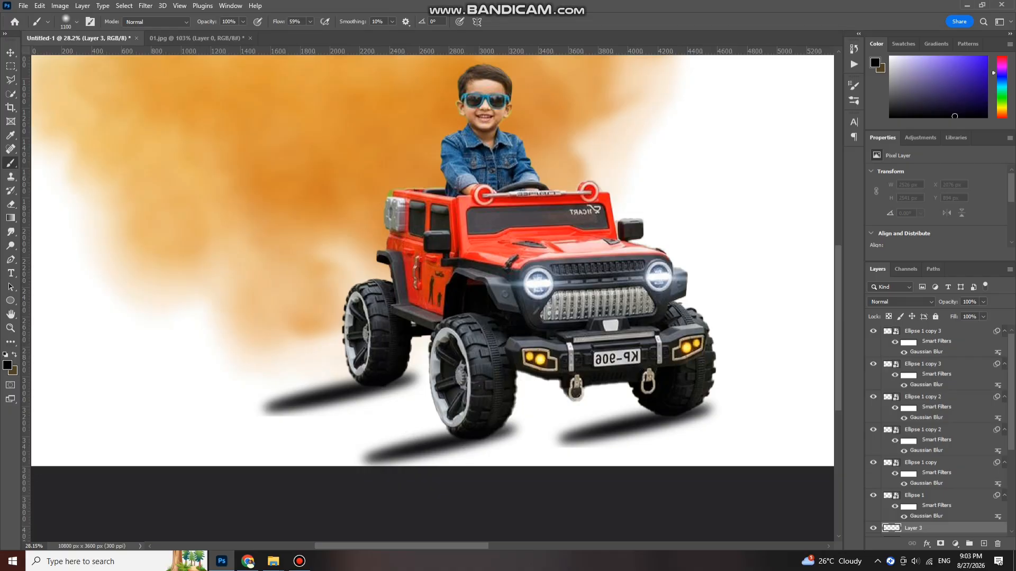
key(bracketleft)
key(bracketleft)
click(310, 21)
key(Return)
- Brush faint black shading around the bases of the near front, far front and rear wheels
click(477, 423)
drag(490, 400, 457, 420)
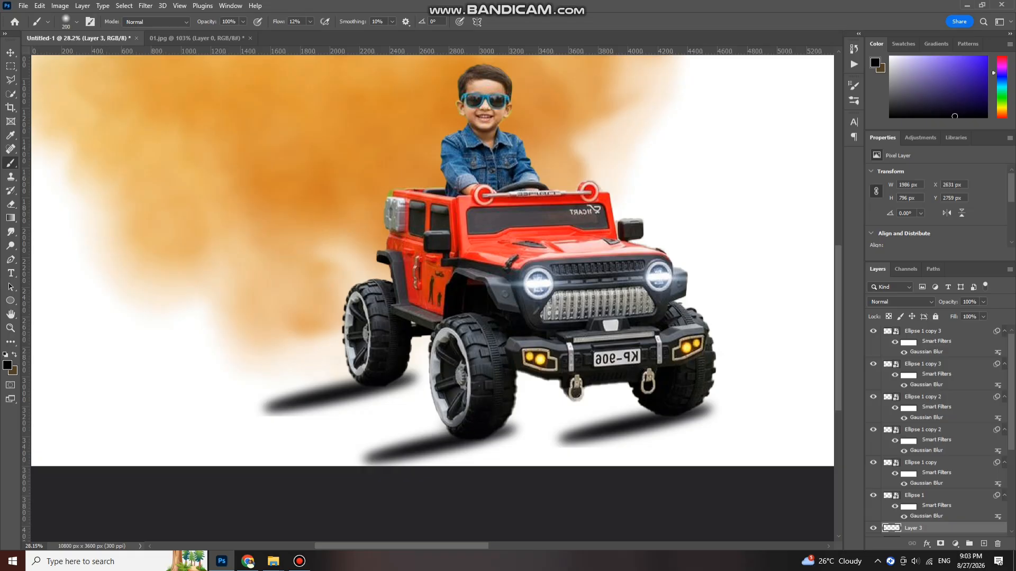
drag(710, 372, 693, 412)
drag(363, 370, 330, 379)
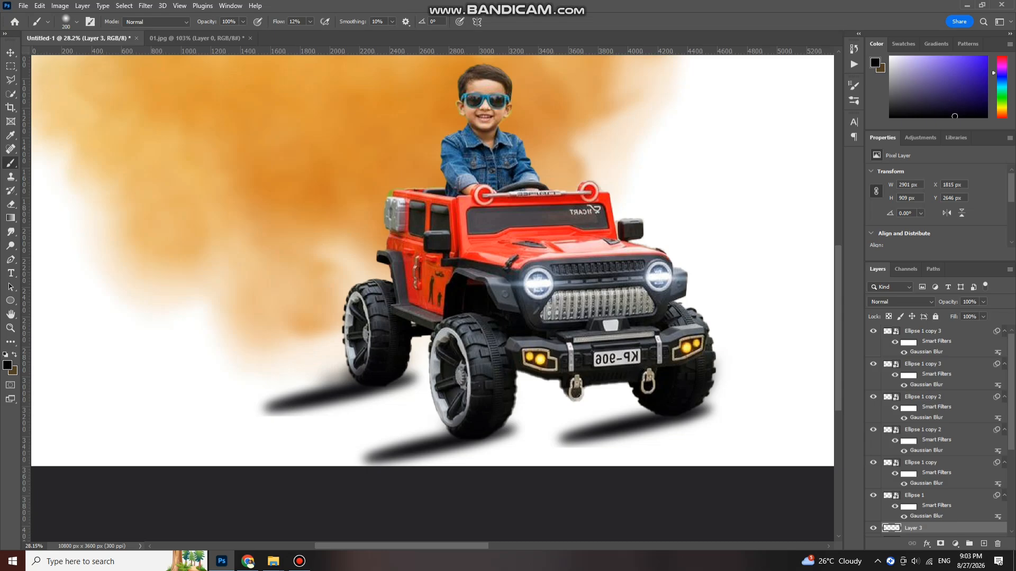
- Enlarge the brush to 400 px and add broader faint shading over and around the jeep's wheels
key(bracketright)
drag(378, 310, 373, 329)
drag(689, 329, 688, 340)
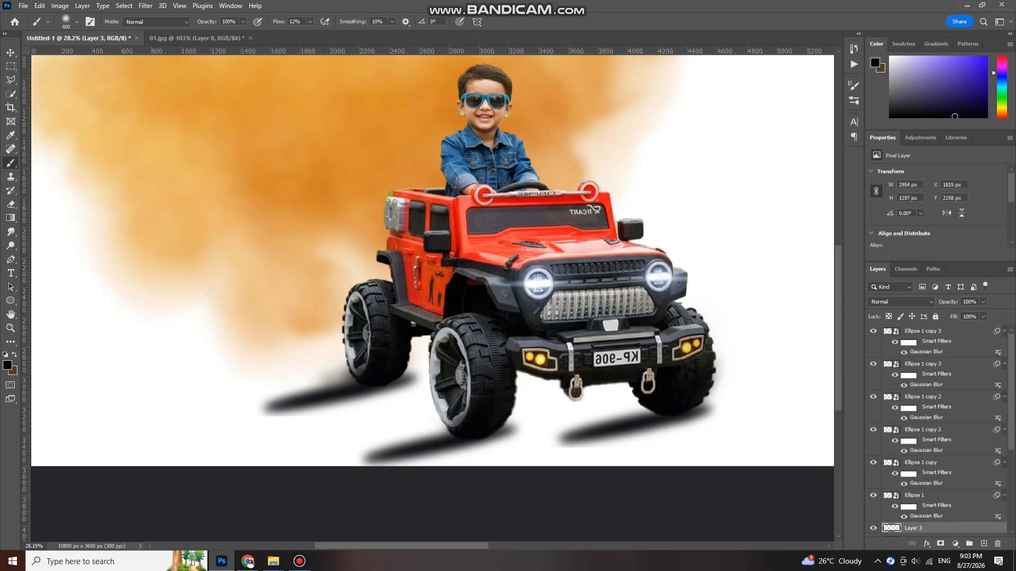
mouse_move(651, 404)
mouse_down()
mouse_move(647, 392)
mouse_move(642, 400)
mouse_up()
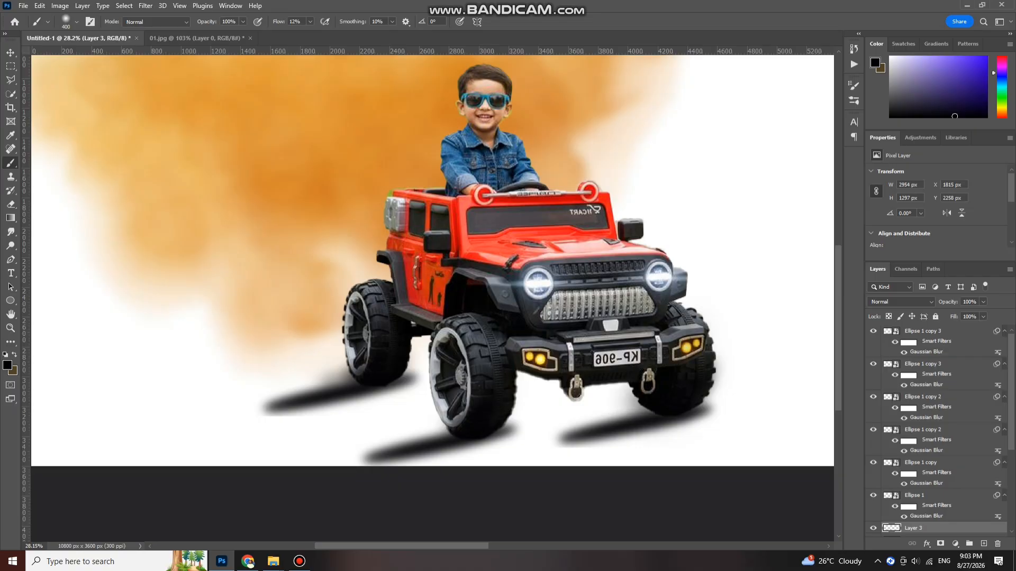
drag(443, 415, 437, 417)
click(340, 369)
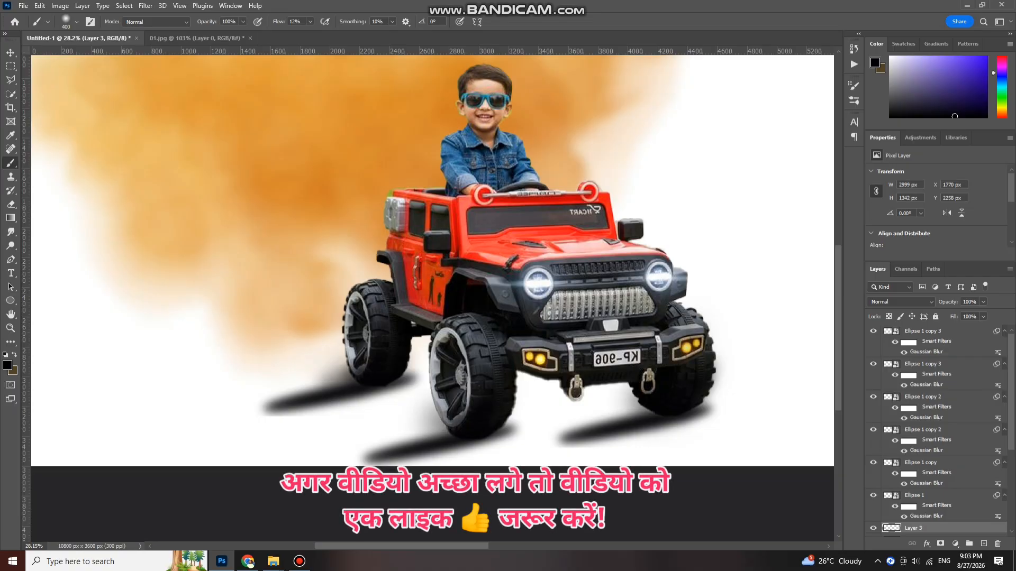
- Reduce the brush to about 80 px and paint tapered tips on the near front, rear and far front wheel shadows
scroll(468, 281, down, 1)
scroll(468, 280, down, 1)
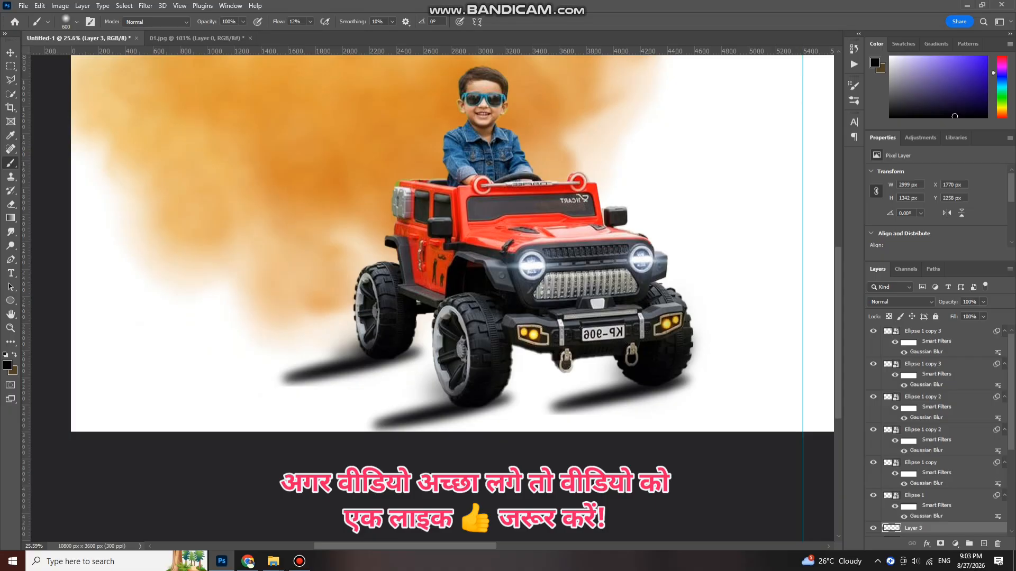
key(bracketleft)
key(bracketleft)
key(bracketleft)
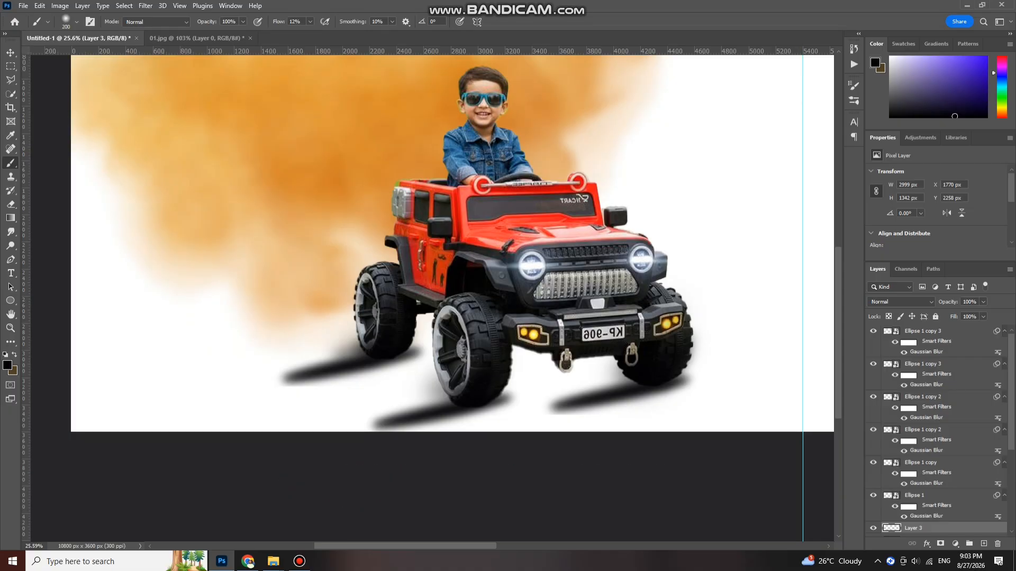
drag(380, 425, 352, 430)
mouse_move(286, 378)
mouse_down()
mouse_move(256, 386)
mouse_move(271, 385)
mouse_up()
key(ctrl+z)
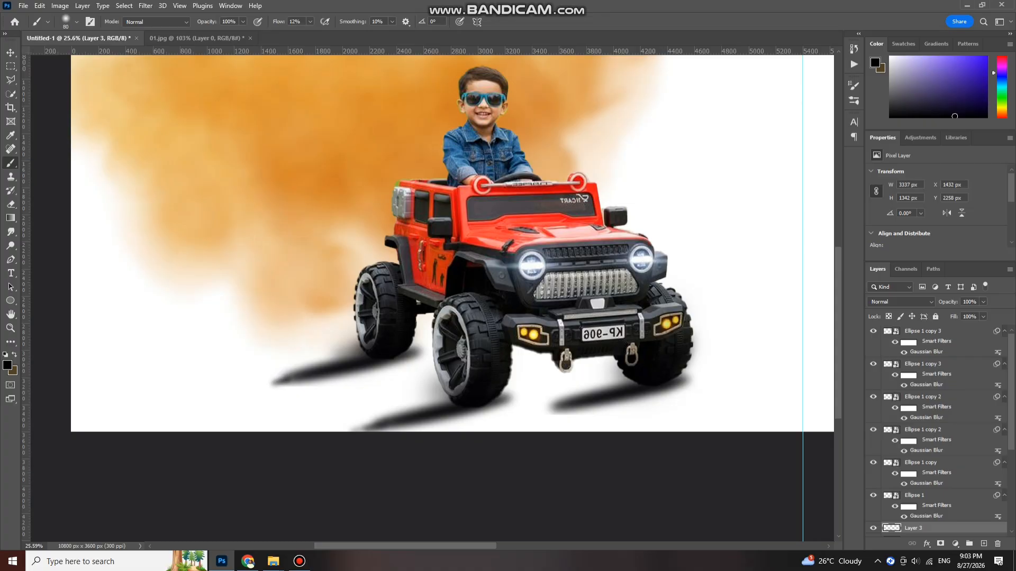
mouse_move(551, 409)
mouse_down()
mouse_move(537, 416)
mouse_move(548, 413)
mouse_up()
scroll(452, 295, down, 5)
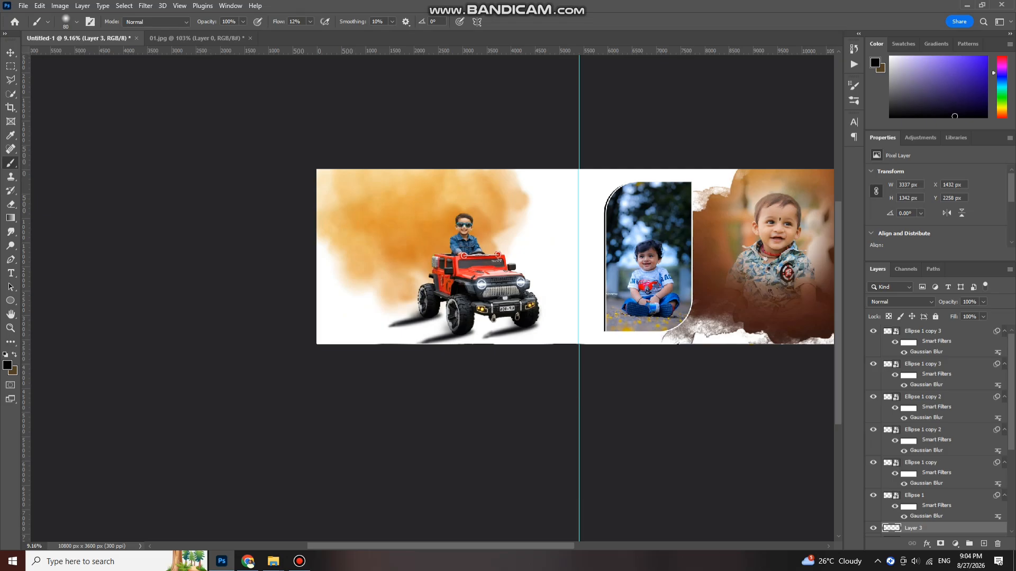
- Select the far front wheel's upper shadow layer and nudge it slightly
scroll(480, 293, up, 3)
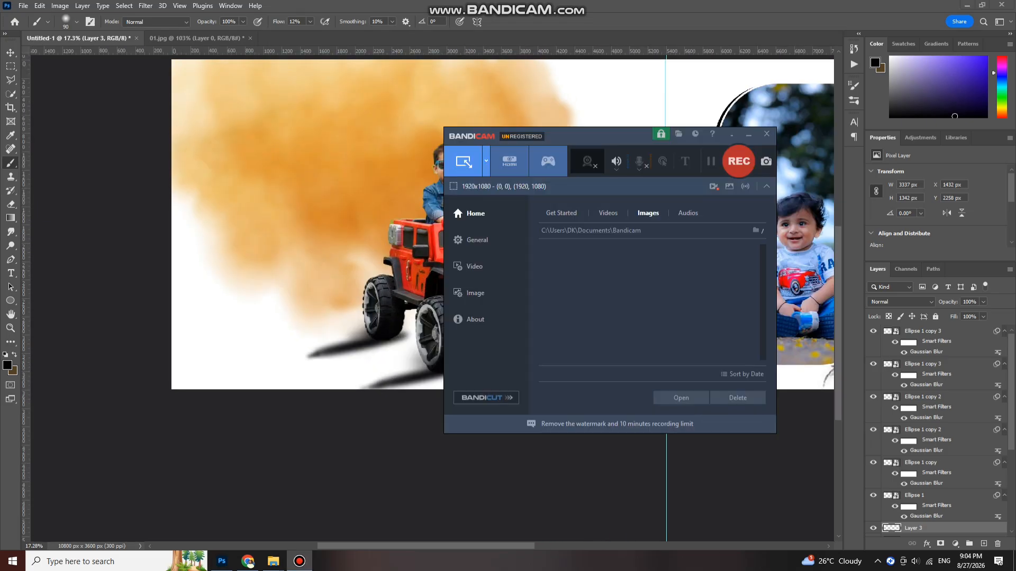
click(753, 134)
scroll(516, 289, down, 2)
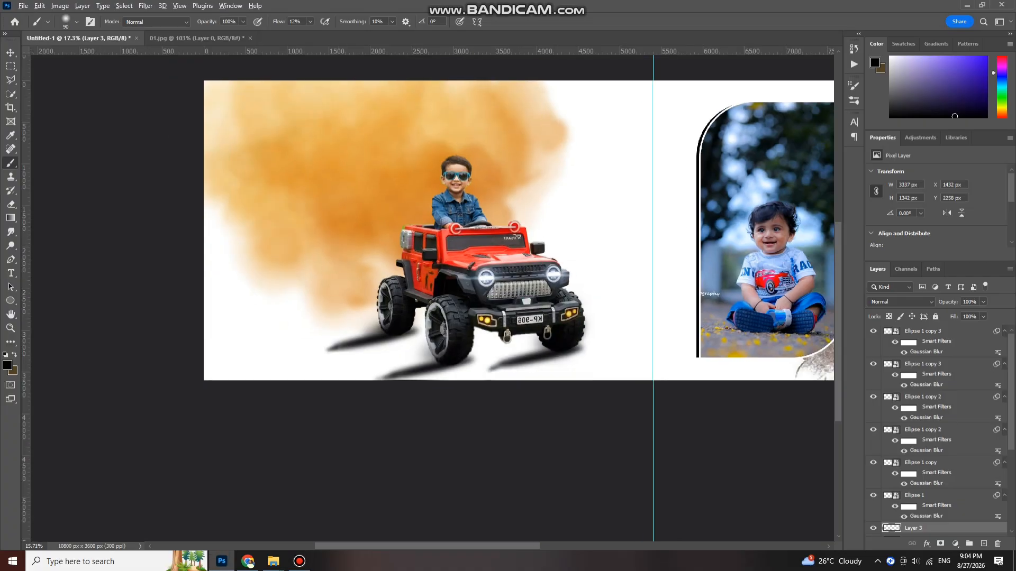
scroll(531, 358, up, 3)
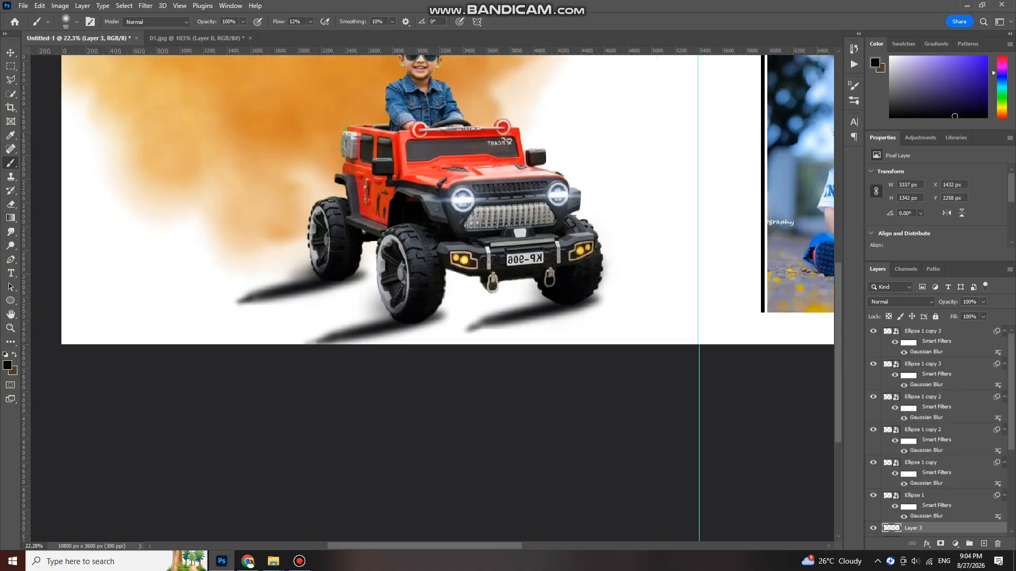
key(v)
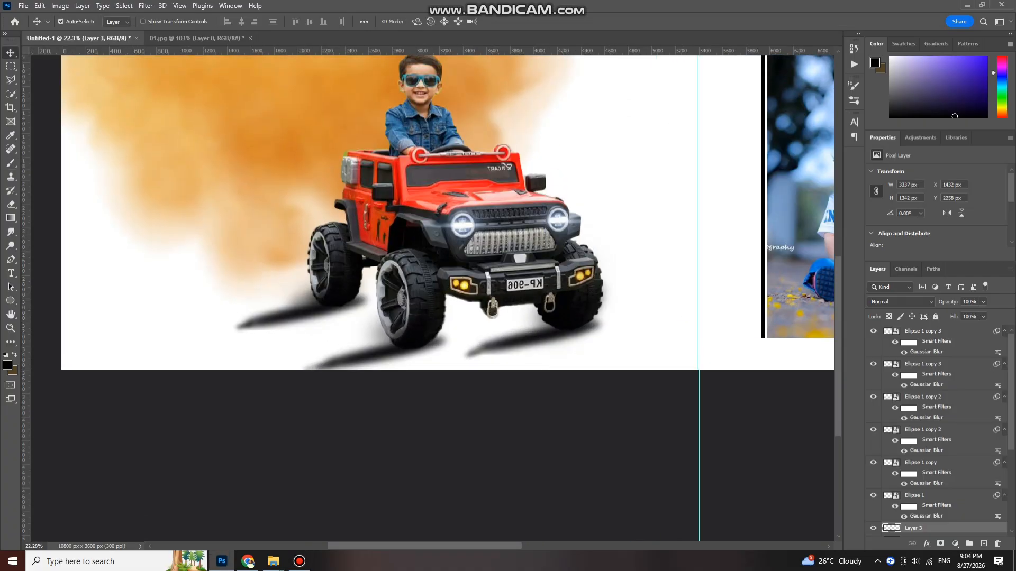
click(531, 343)
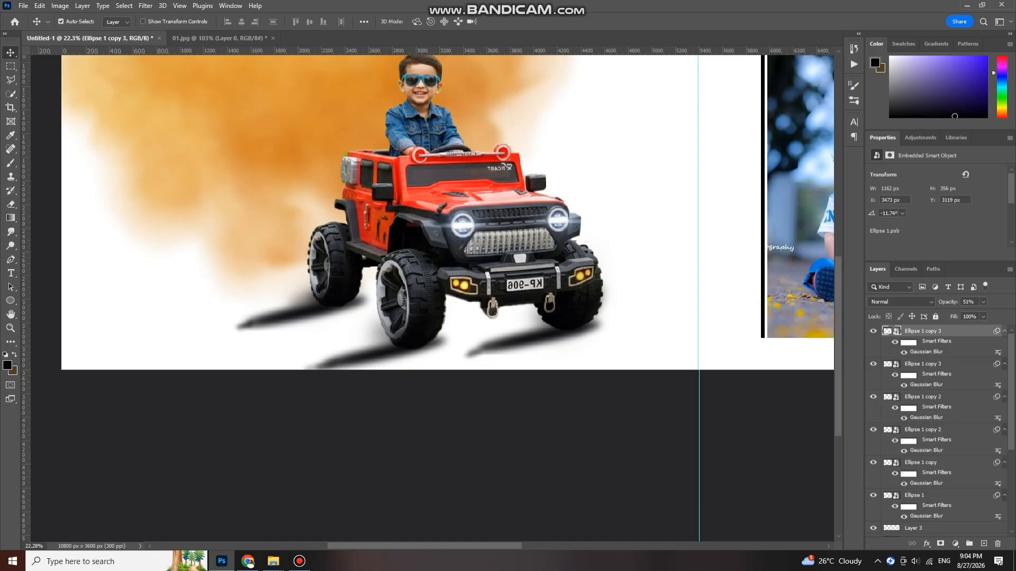
drag(529, 334, 532, 333)
key(ctrl+minus)
scroll(482, 321, down, 5)
scroll(487, 296, up, 1)
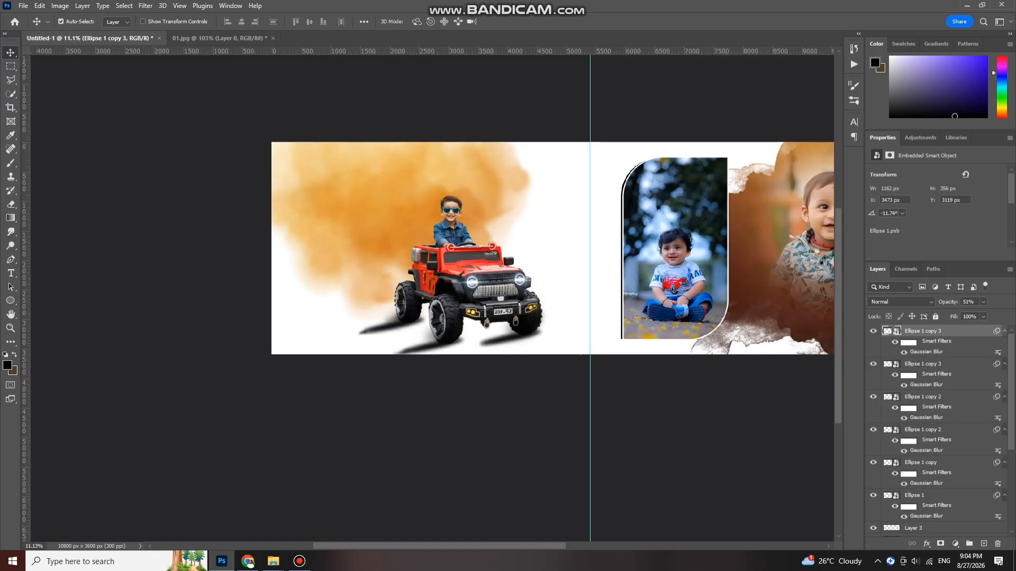
- Open the photo of the baby with the toy xylophone from the Downloads folder in Photoshop and unlock its background layer
mouse_move(273, 561)
click(158, 508)
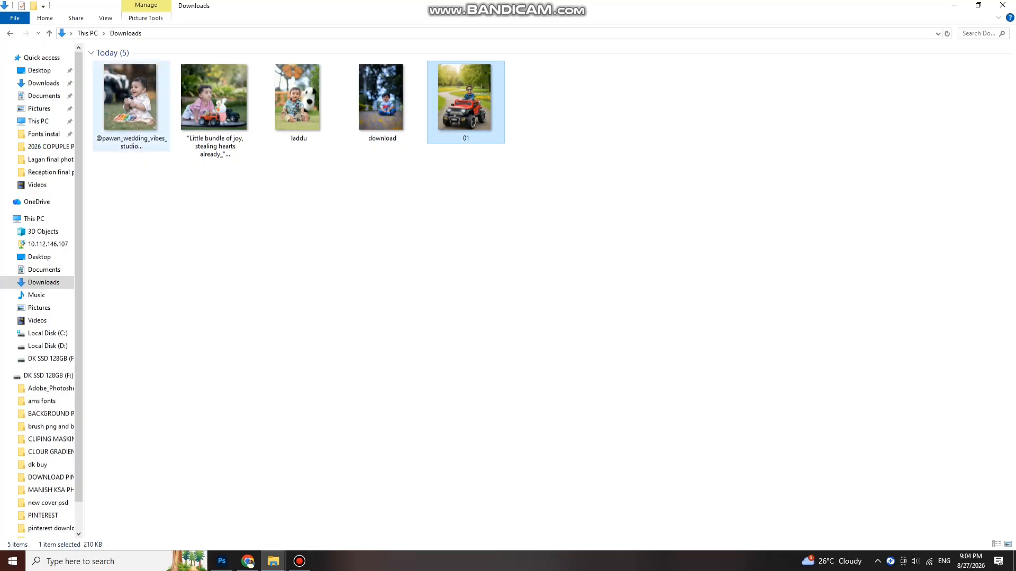
click(131, 97)
drag(222, 137, 582, 37)
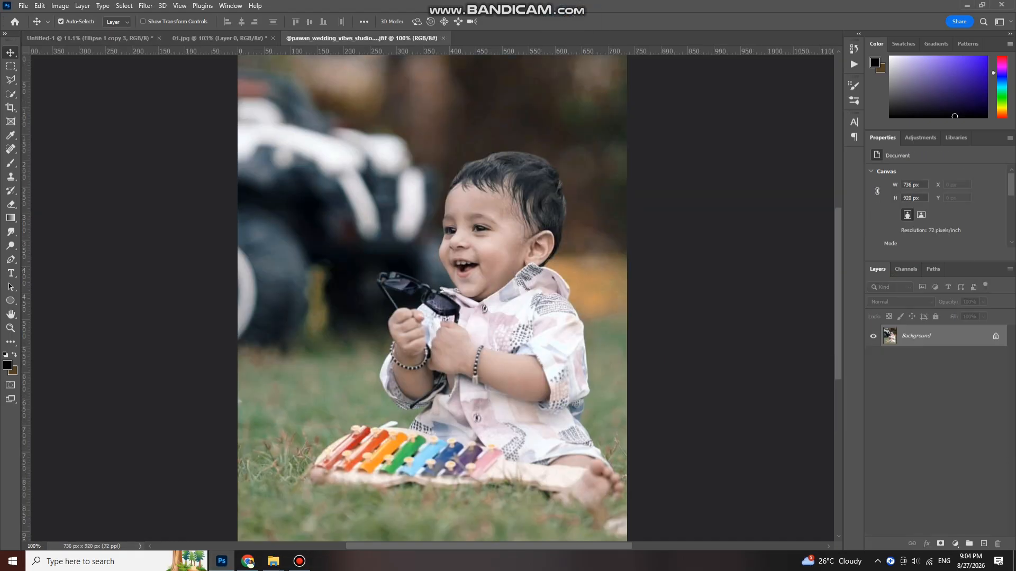
click(996, 336)
- Select the baby and xylophone automatically with Select Subject
scroll(332, 151, down, 1)
scroll(332, 151, down, 1)
key(w)
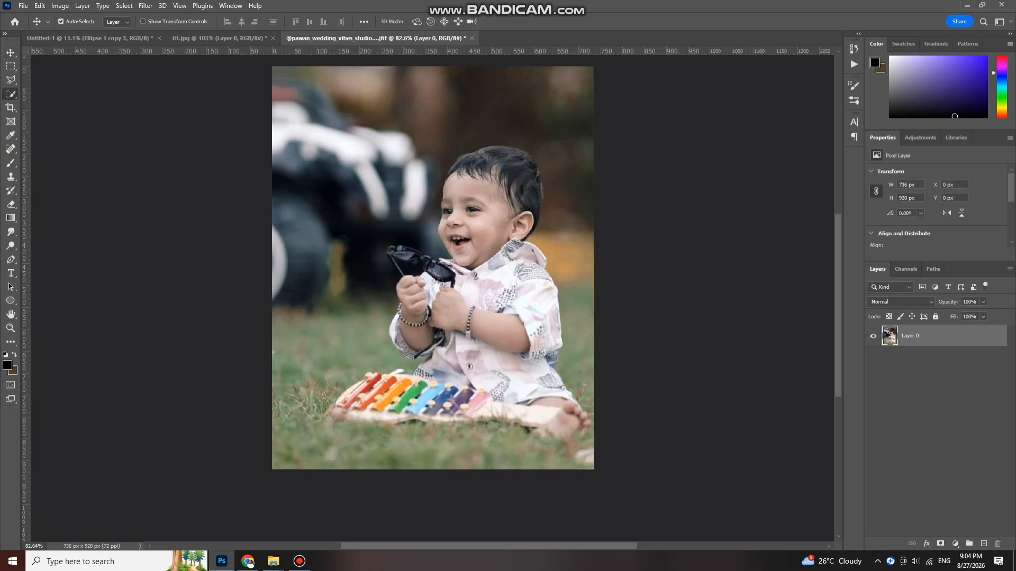
click(303, 22)
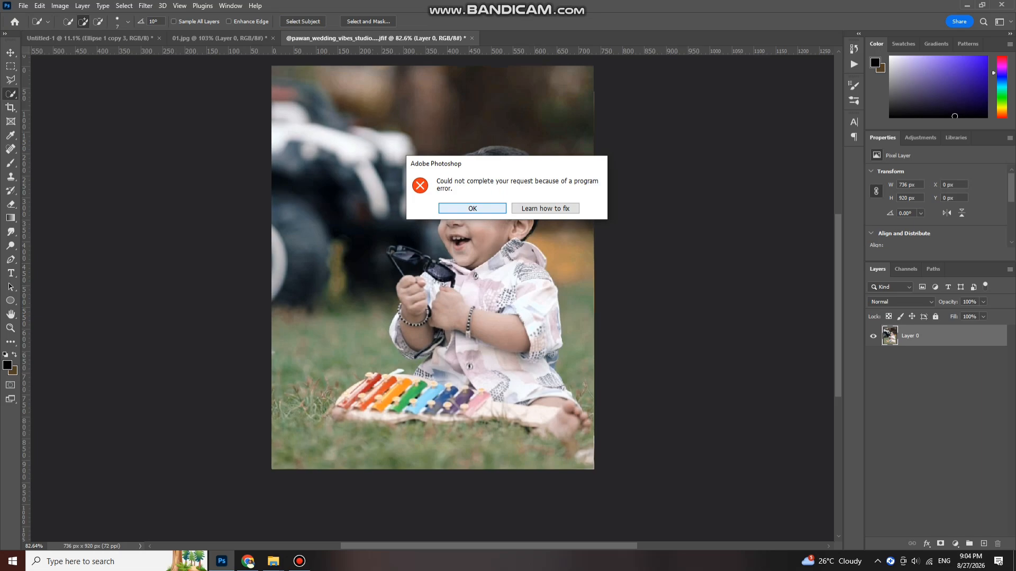
click(472, 208)
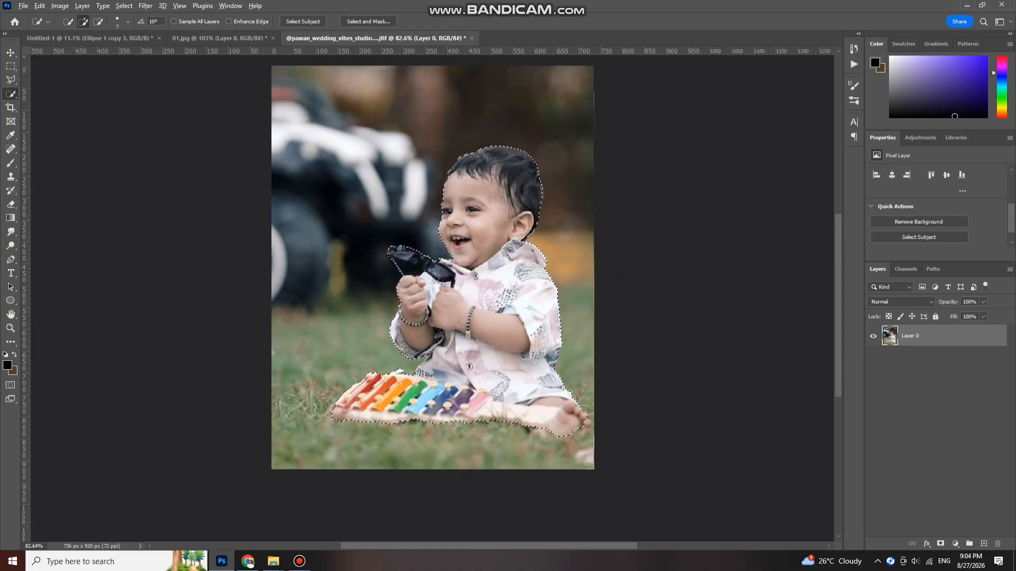
- Invert the selection, delete the photo's background and deselect
scroll(511, 263, down, 2)
click(124, 5)
click(132, 47)
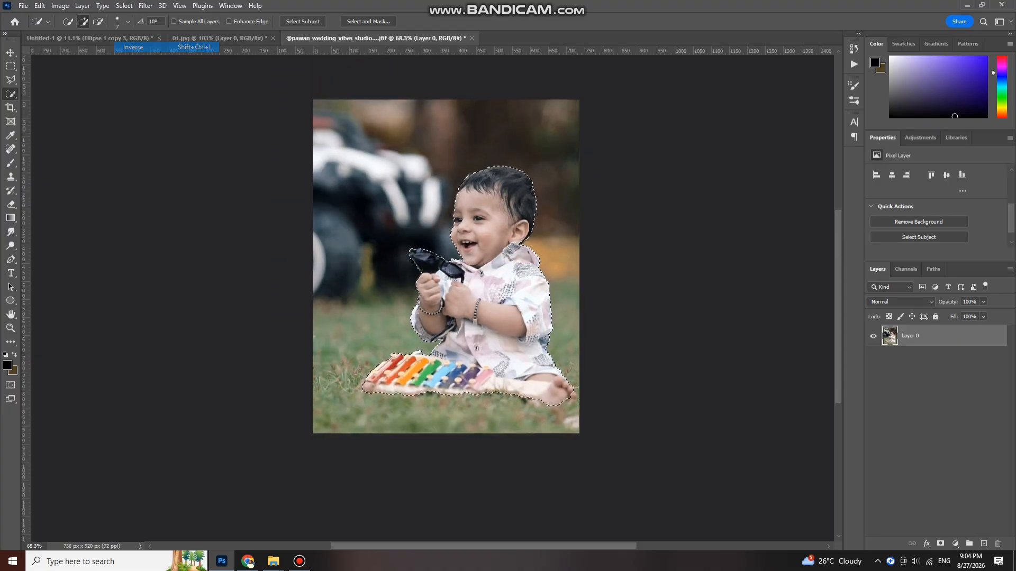
key(Delete)
key(v)
key(ctrl+d)
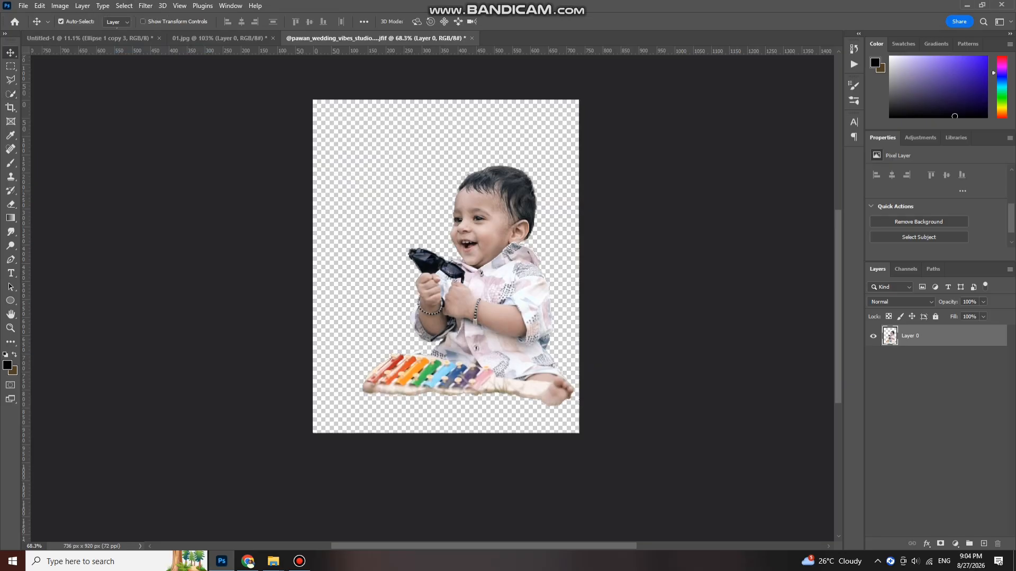
- Bring the baby cut-out into the album spread, scaled to about 518% and flipped horizontally, beside the jeep over the orange watercolour
drag(492, 296, 311, 374)
key(ctrl+t)
right_click(323, 263)
click(350, 471)
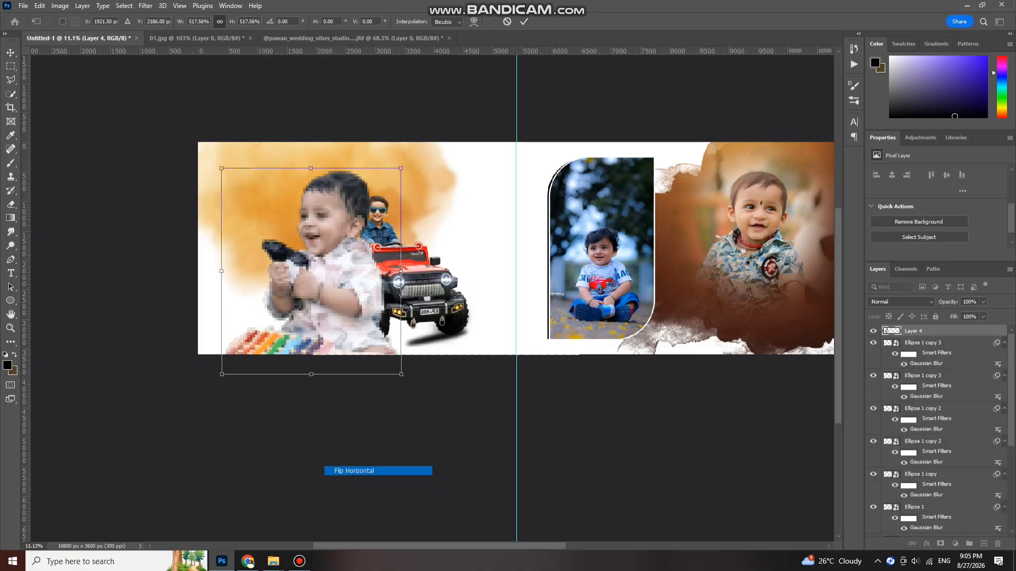
mouse_move(339, 304)
mouse_down()
mouse_move(331, 291)
mouse_move(323, 298)
mouse_up()
key(Return)
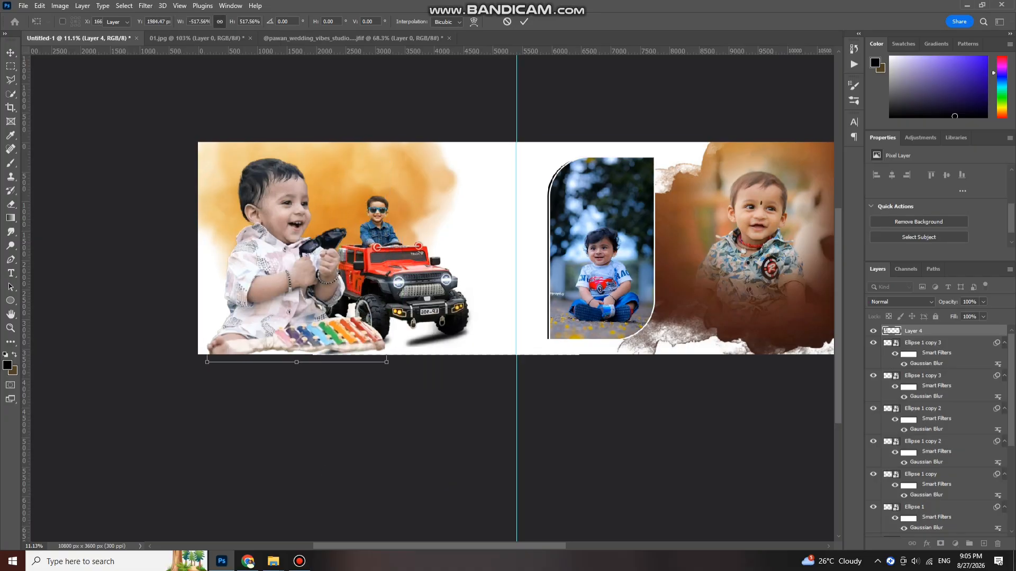
- Move the baby cut-out's layer directly beneath the jeep layer, above the orange watercolour layer
drag(921, 374, 920, 504)
scroll(920, 497, down, 2)
scroll(921, 365, down, 2)
drag(921, 364, 886, 420)
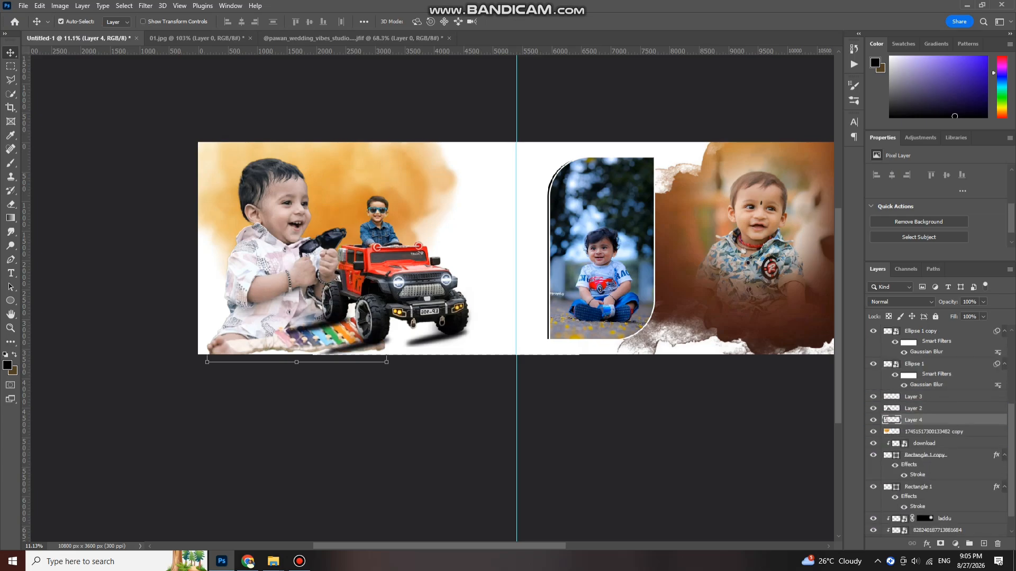
- Raise the baby cut-out slightly, scale it to about 106% and rotate it about 0.9°
drag(305, 275, 304, 268)
key(ctrl+t)
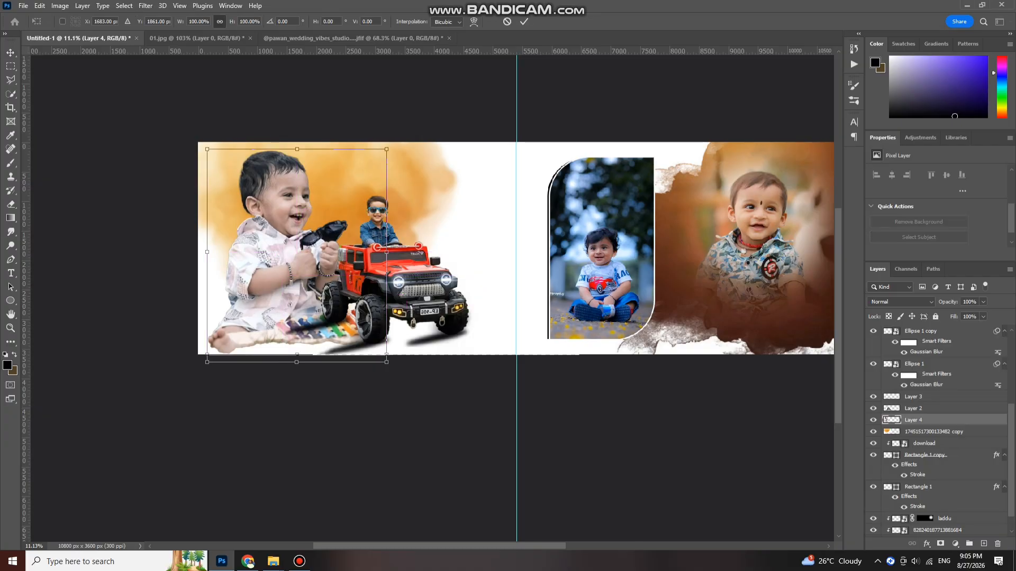
drag(401, 138, 402, 141)
drag(296, 355, 295, 367)
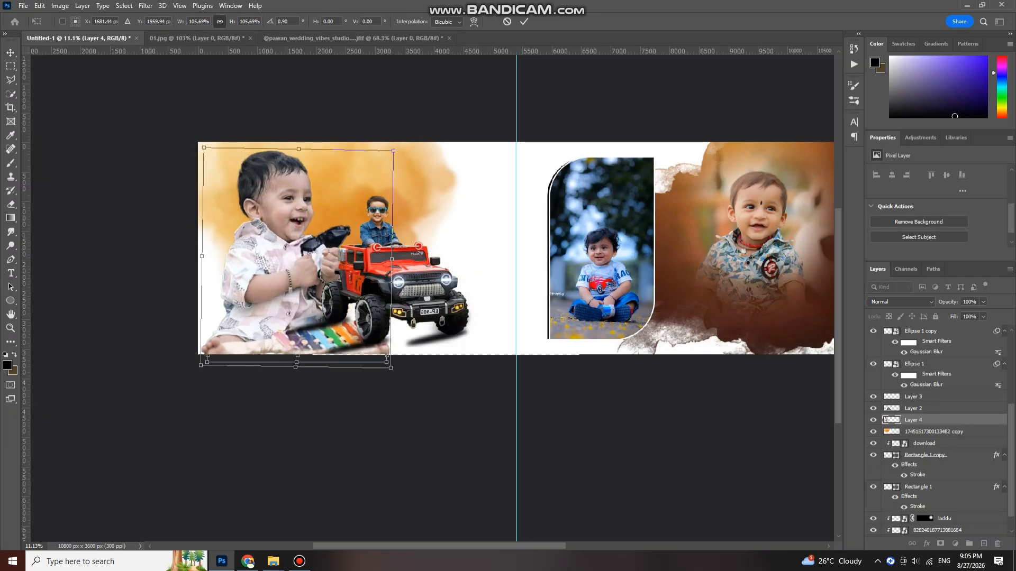
key(Return)
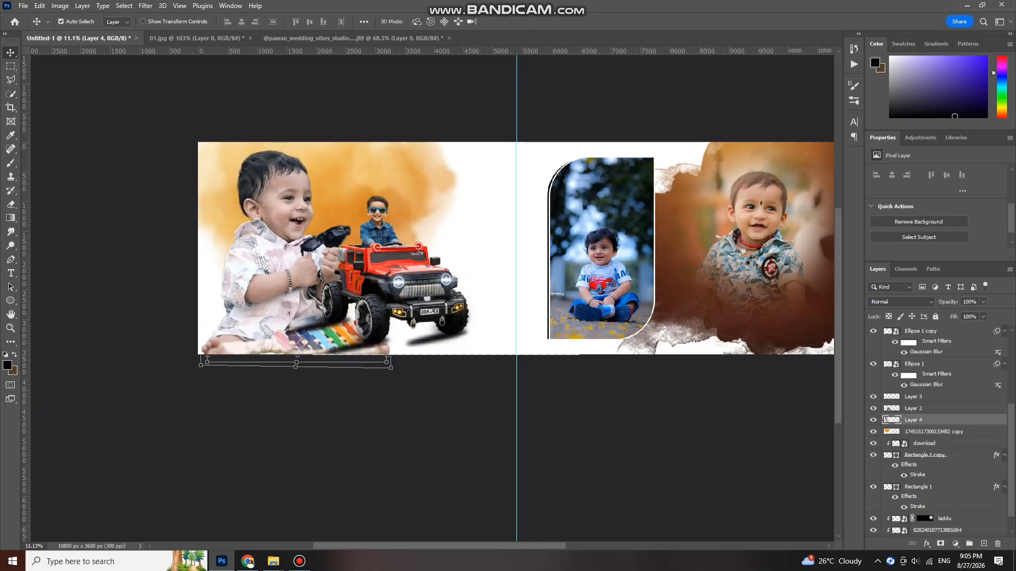
- Fade out the baby's legs and the xylophone with a soft eraser of about 2700 px at 84% flow
key(e)
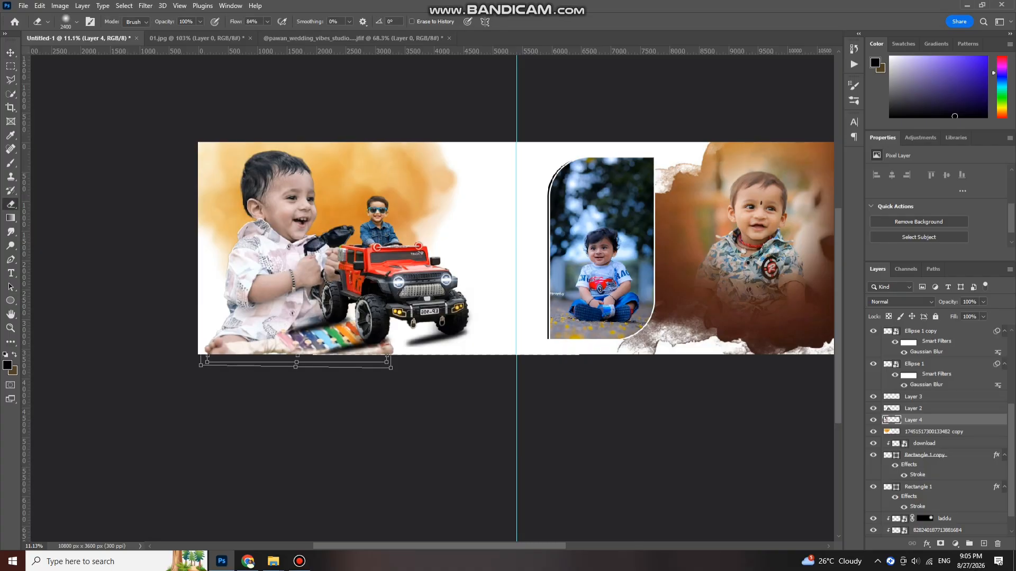
drag(346, 395, 251, 389)
mouse_move(317, 391)
mouse_down()
mouse_move(235, 384)
mouse_move(285, 384)
mouse_move(251, 373)
mouse_move(289, 368)
mouse_up()
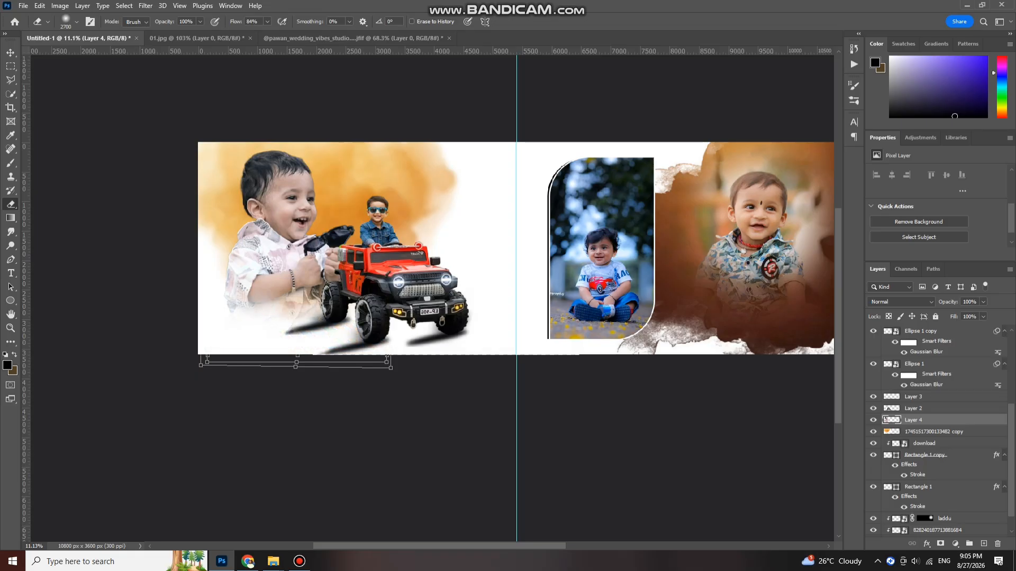
key(v)
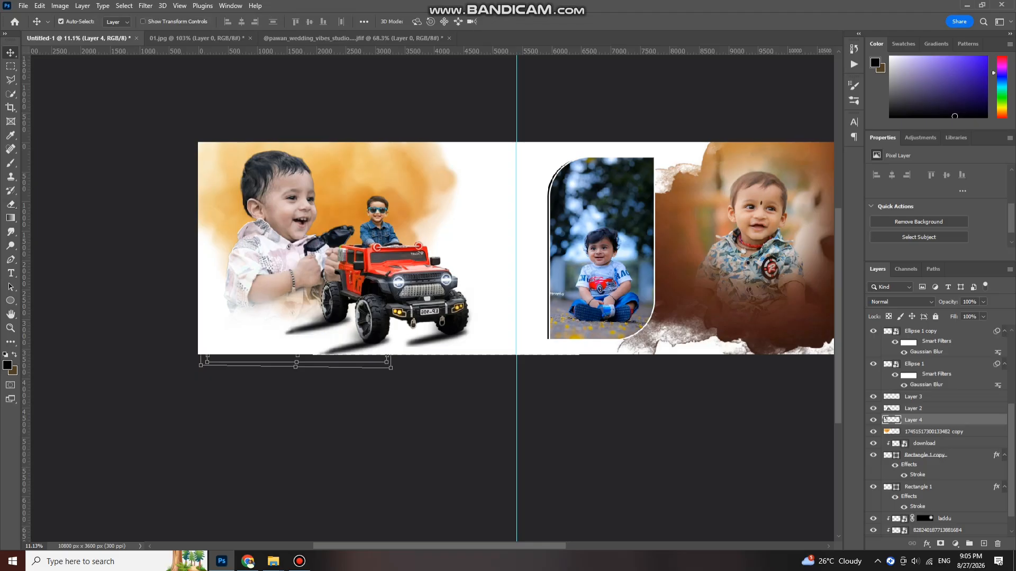
- Turn the baby cut-out black and white using Hue/Saturation with saturation -100 and lightness -4
key(ctrl+u)
drag(815, 333, 761, 333)
mouse_move(814, 360)
mouse_down()
mouse_move(801, 360)
mouse_move(811, 360)
mouse_up()
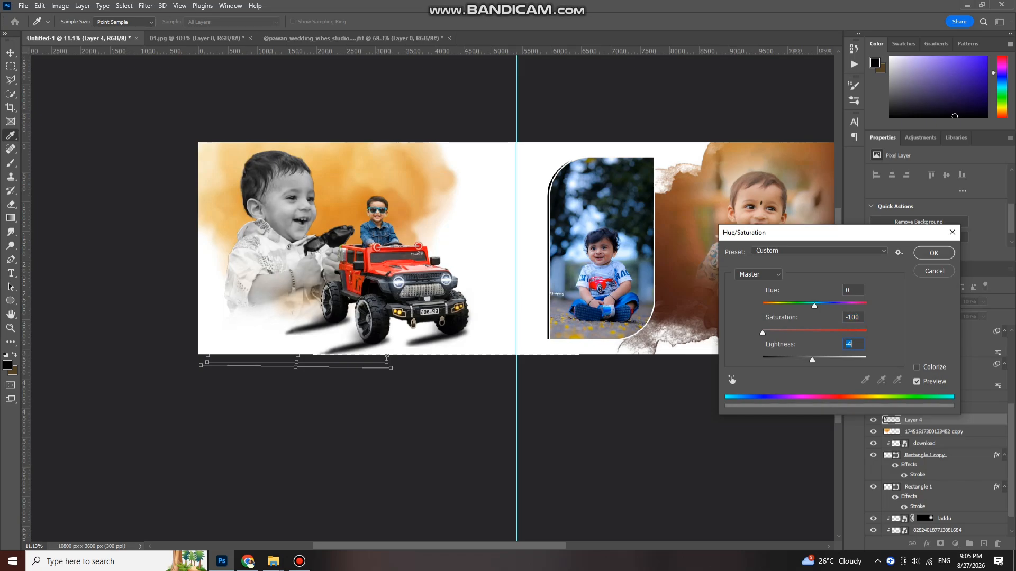
click(934, 253)
- Soften the baby's hands and sunglasses behind the jeep with an 1800 px soft eraser
scroll(302, 186, down, 3)
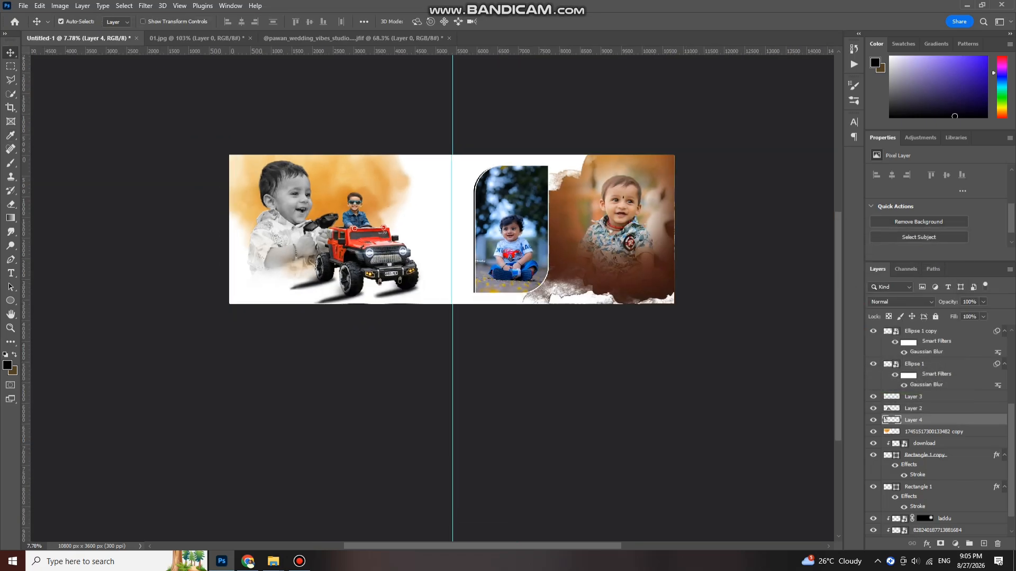
scroll(307, 225, up, 1)
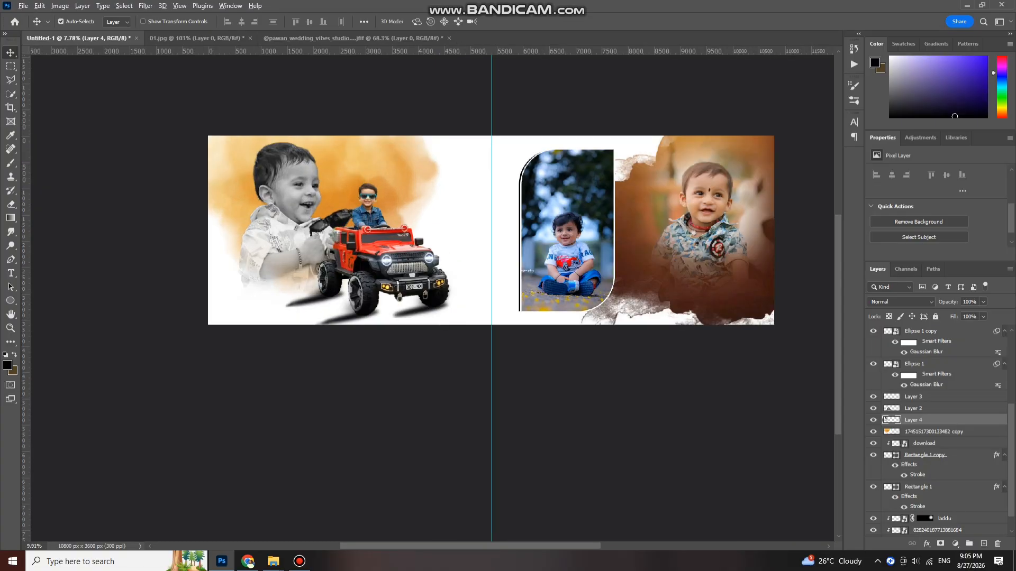
scroll(288, 227, up, 1)
key(e)
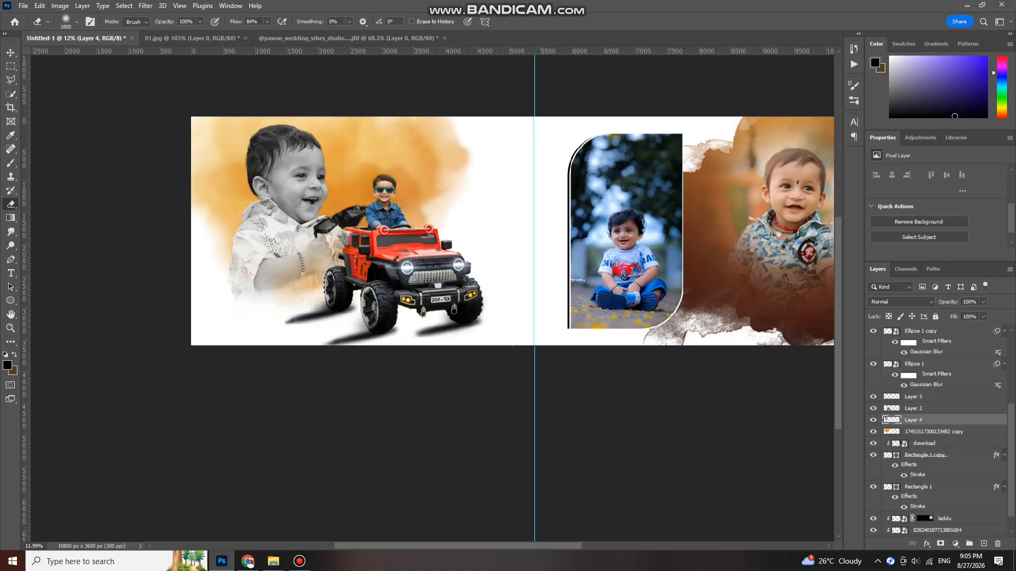
key(v)
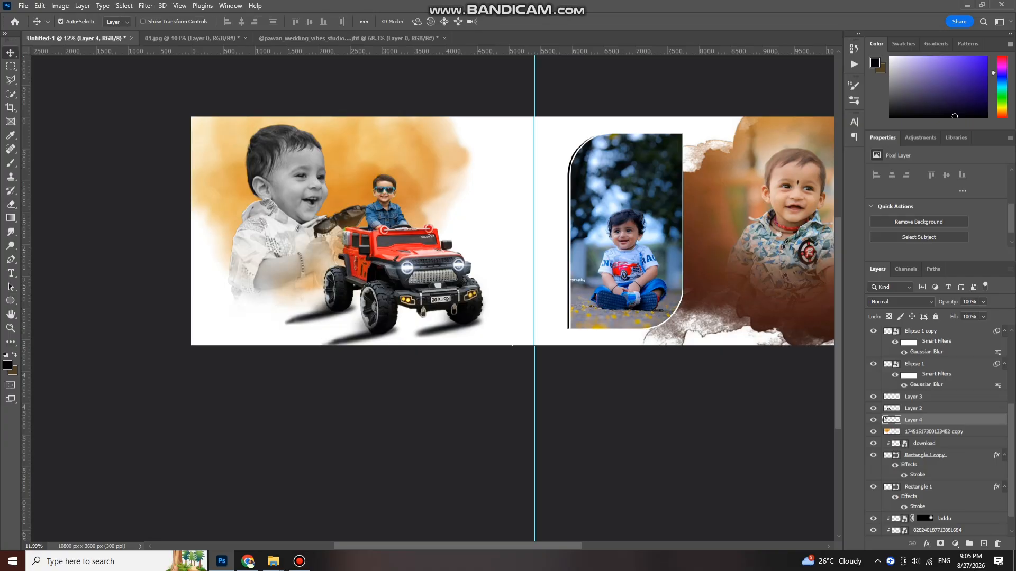
- On the jeep layer, select the riding boy's head with the Quick Selection tool enlarged to 70 px
scroll(350, 249, down, 3)
scroll(356, 251, up, 2)
click(373, 249)
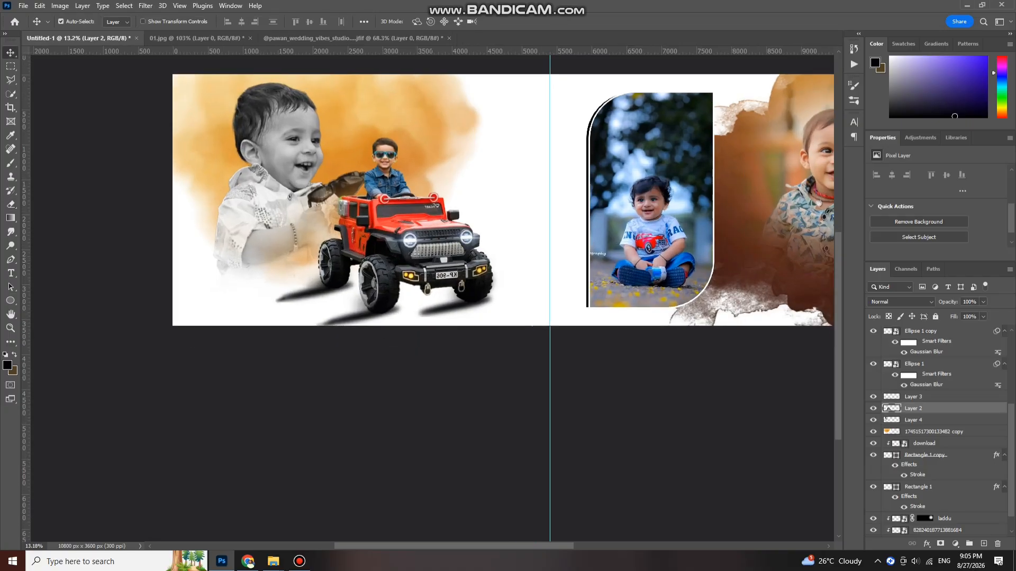
scroll(379, 164, up, 3)
key(w)
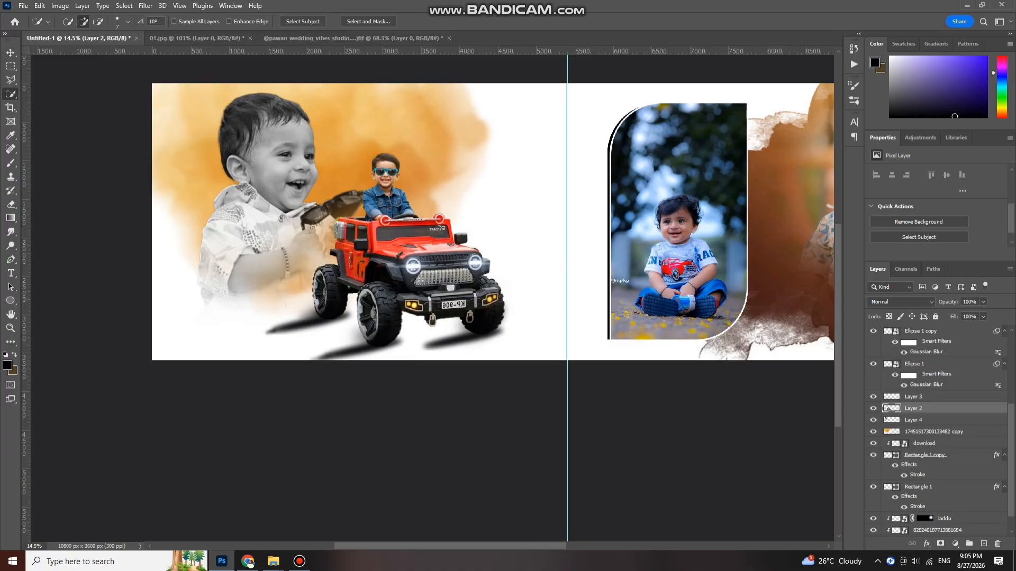
key(bracketright)
drag(382, 166, 388, 191)
- Brighten the selected head with Levels by setting the white input level to 239, and deselect
key(ctrl+l)
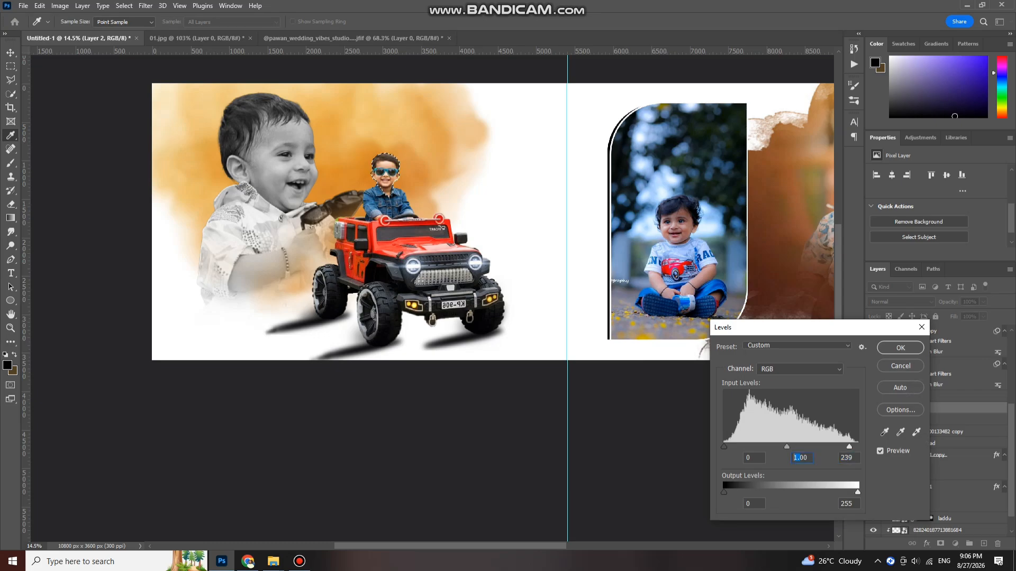
key(Return)
key(ctrl+d)
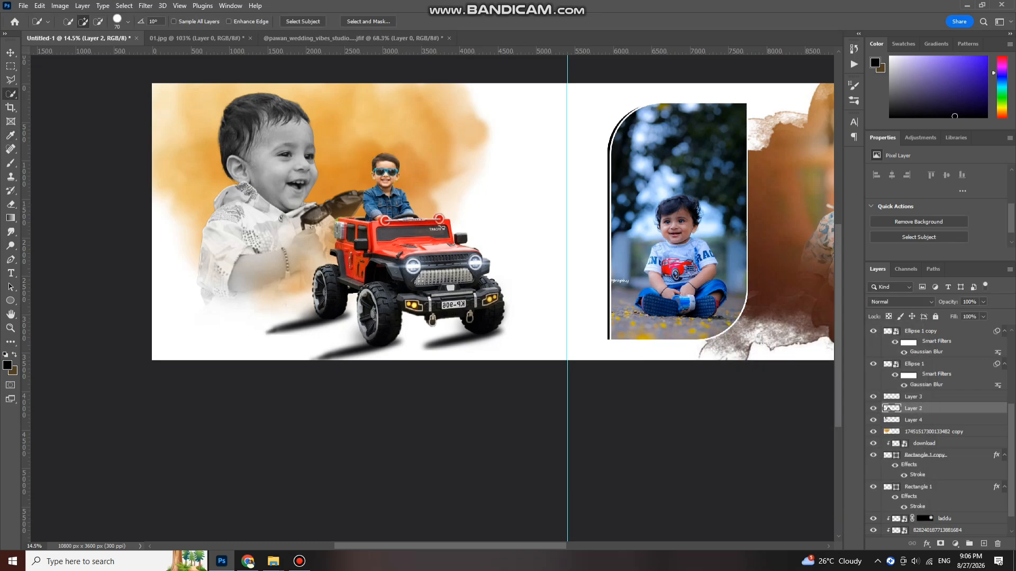
- Examine the whole album spread, comparing the jeep composition with the photos on the brown splatter side
scroll(384, 223, down, 1)
key(v)
scroll(270, 302, down, 2)
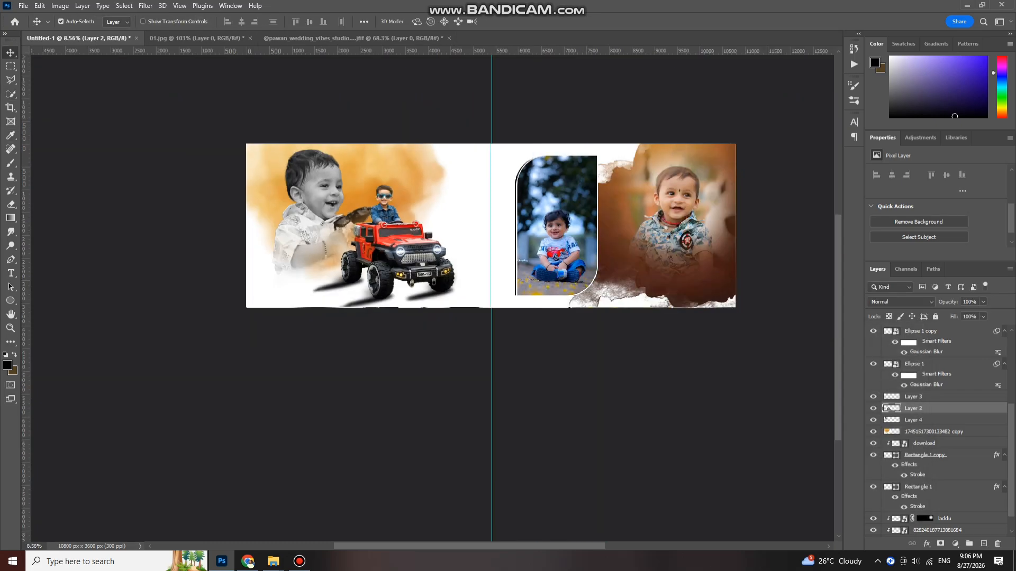
scroll(470, 207, up, 1)
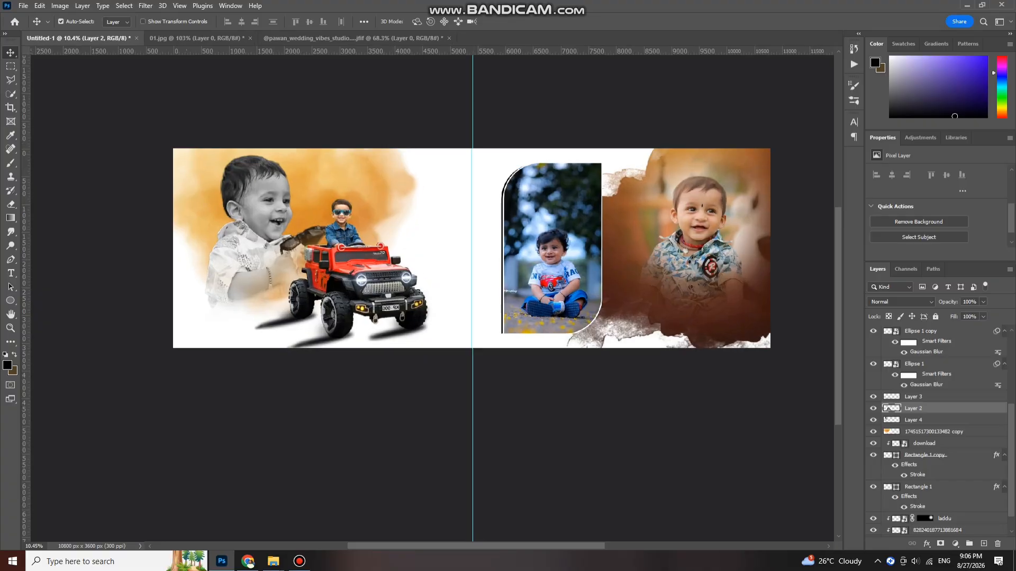
scroll(443, 215, up, 2)
scroll(444, 216, down, 2)
scroll(443, 215, right, 2)
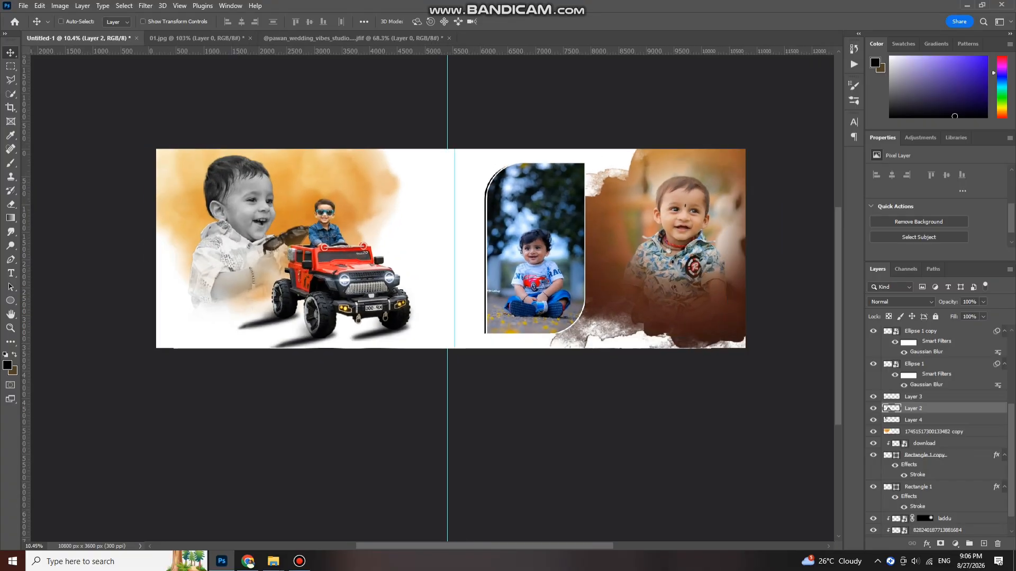
scroll(430, 209, up, 1)
scroll(431, 209, down, 1)
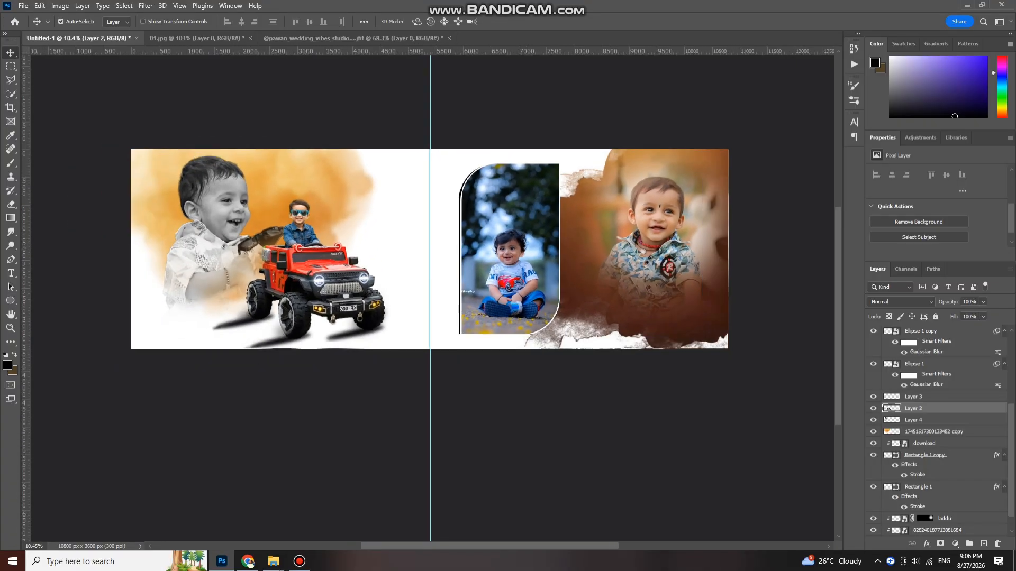
- Warm the clipped background image behind the brown splatter portrait using Color Balance with midtone levels +52, 0, -31
click(937, 530)
scroll(937, 529, down, 1)
click(873, 508)
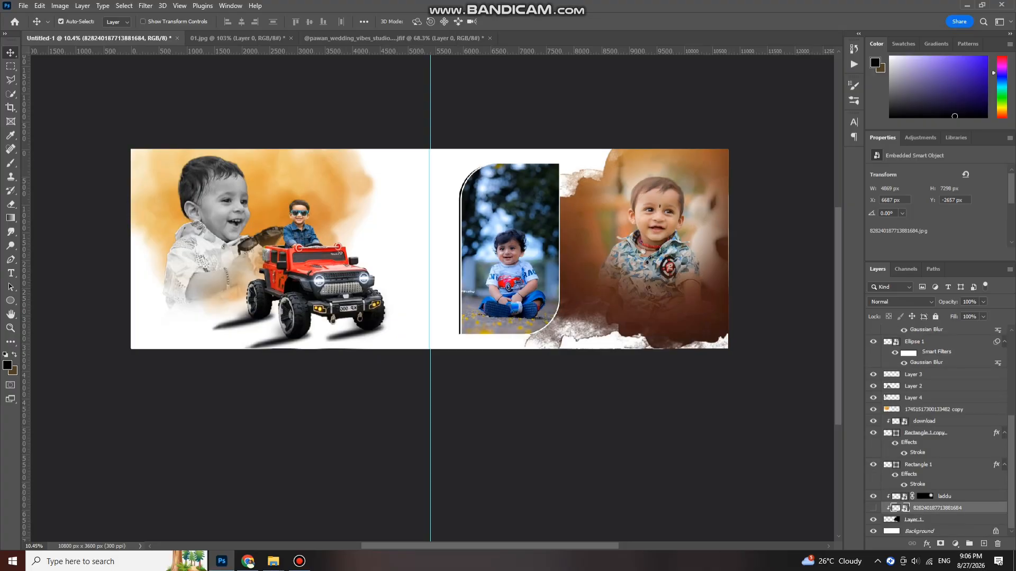
click(873, 508)
key(ctrl+b)
drag(483, 174, 467, 199)
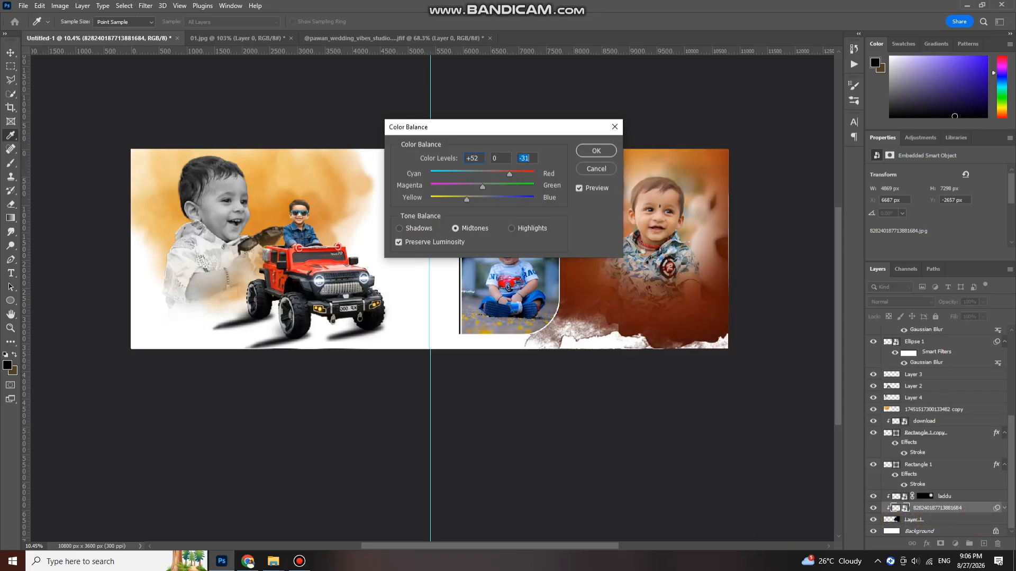
drag(506, 128, 375, 137)
click(466, 159)
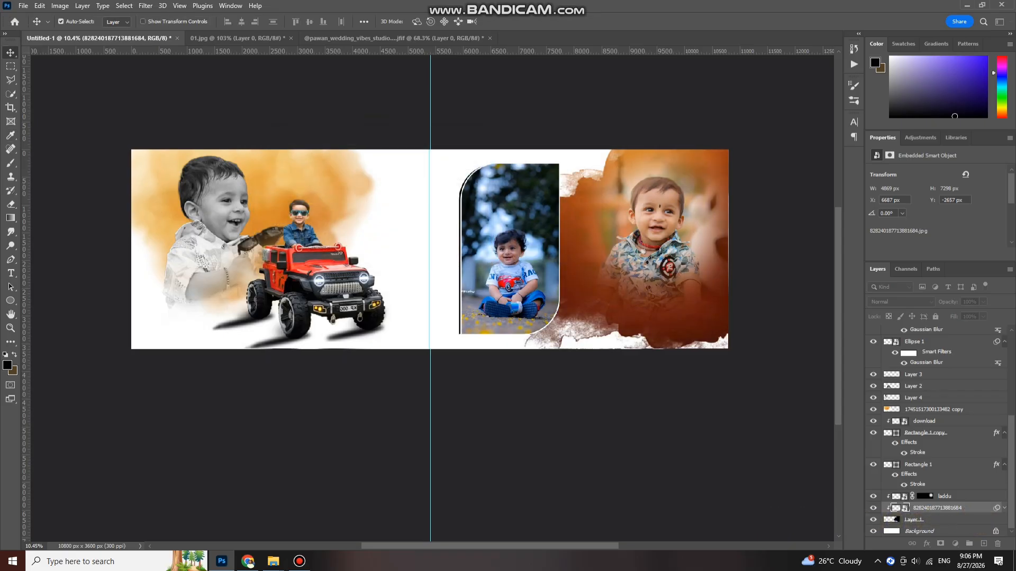
- Brighten the seated baby photo in the rounded frame using Levels with midtones 1.07 and white input level 228
scroll(565, 267, up, 1)
scroll(564, 267, down, 2)
click(529, 264)
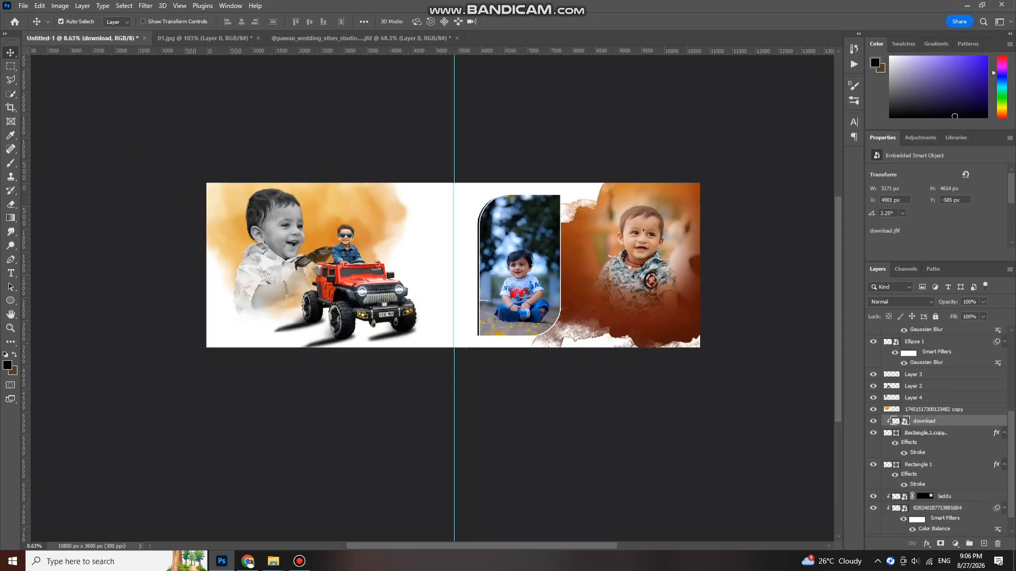
key(ctrl+l)
drag(503, 106, 809, 167)
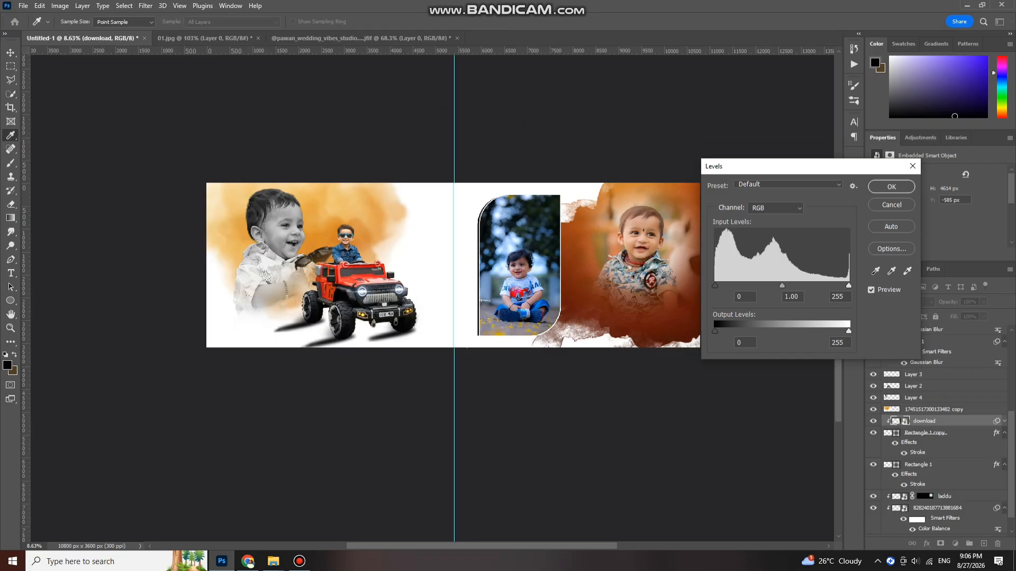
drag(848, 285, 835, 285)
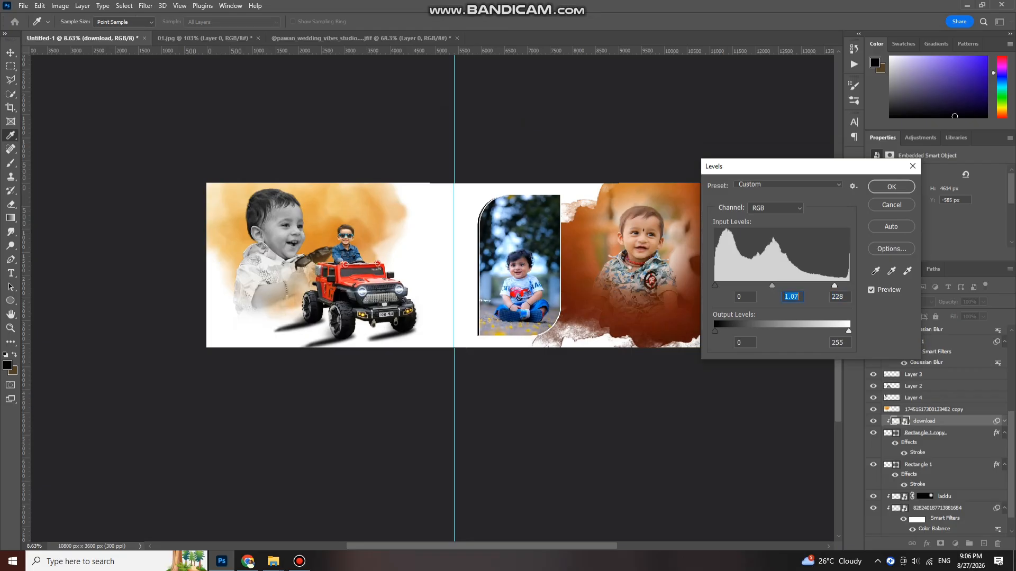
key(Return)
scroll(414, 248, up, 5)
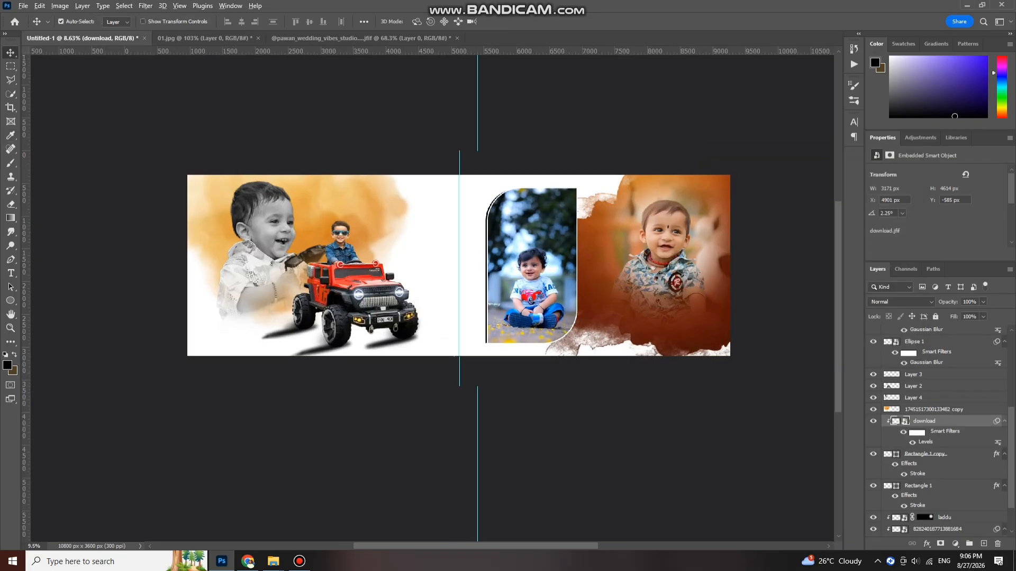
scroll(455, 260, down, 4)
scroll(457, 254, right, 1)
scroll(461, 238, up, 2)
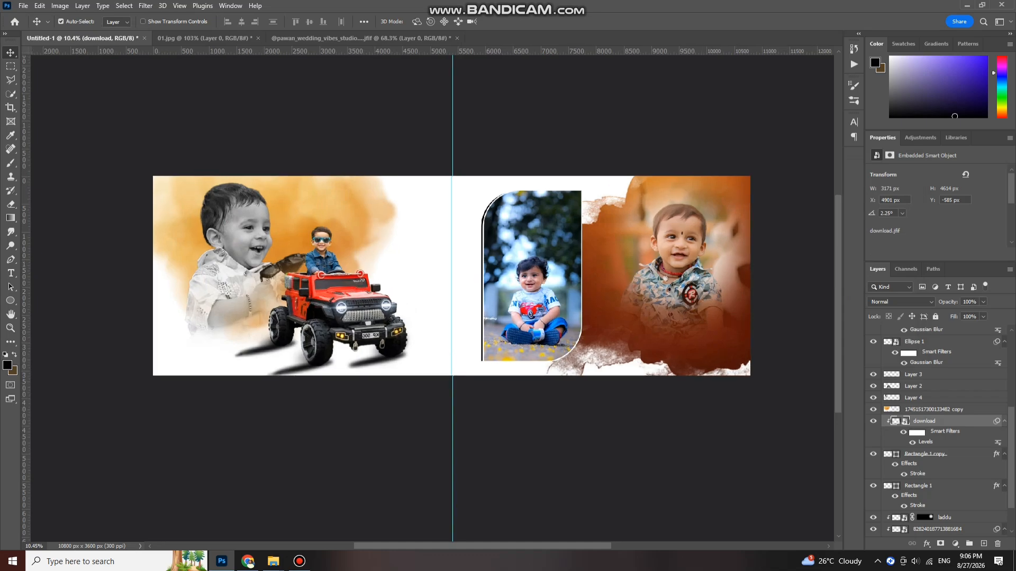
scroll(446, 280, right, 1)
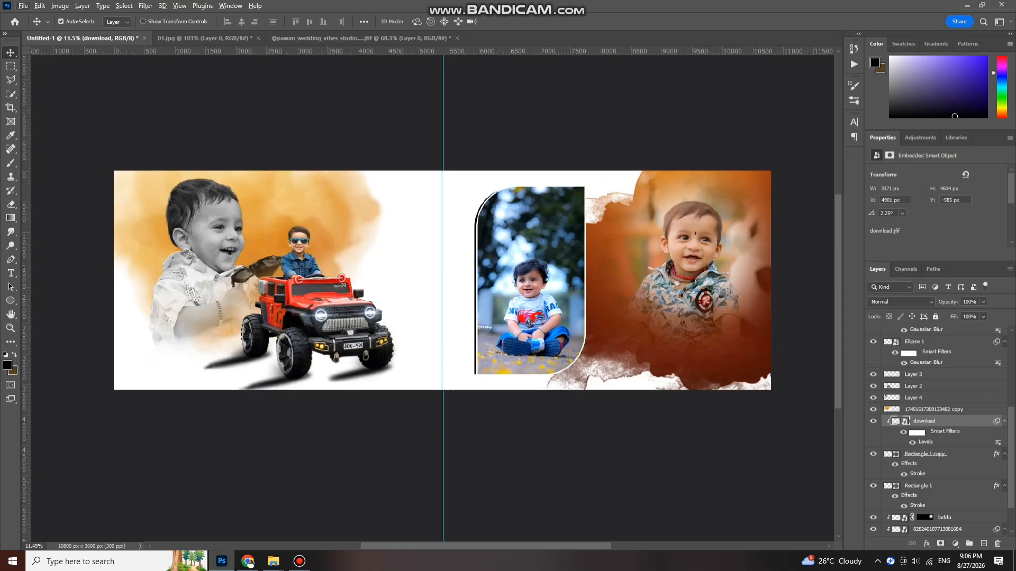
scroll(442, 288, up, 1)
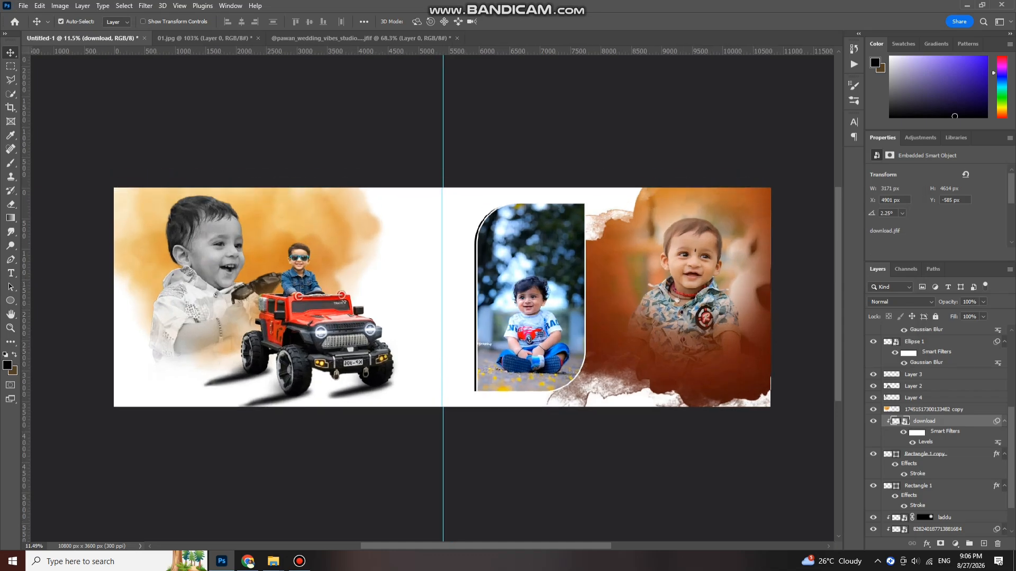